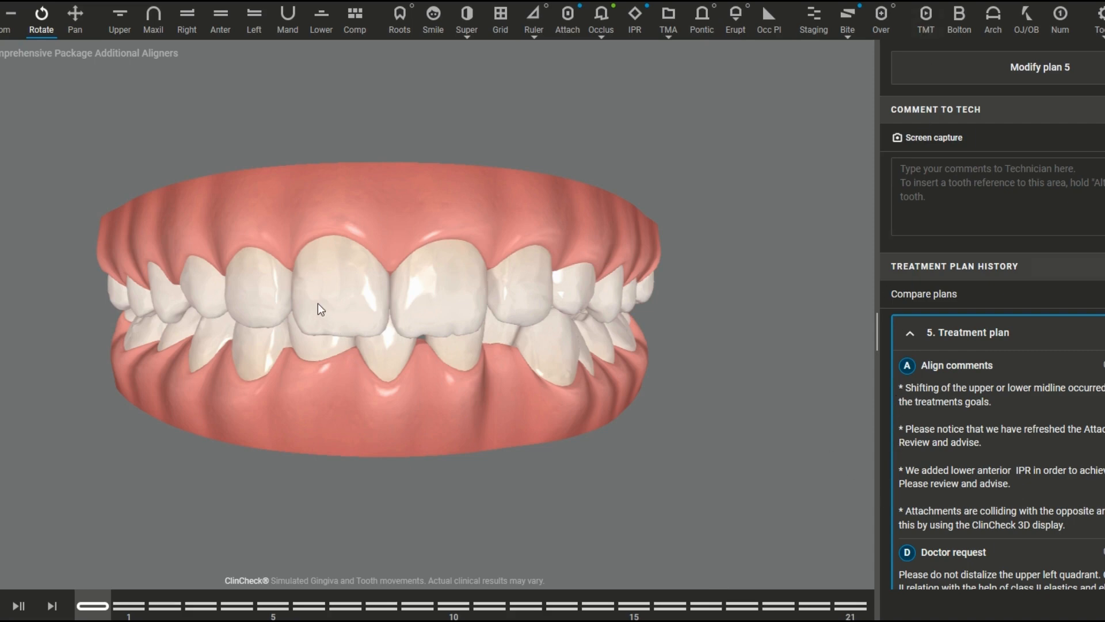
drag(371, 325, 312, 310)
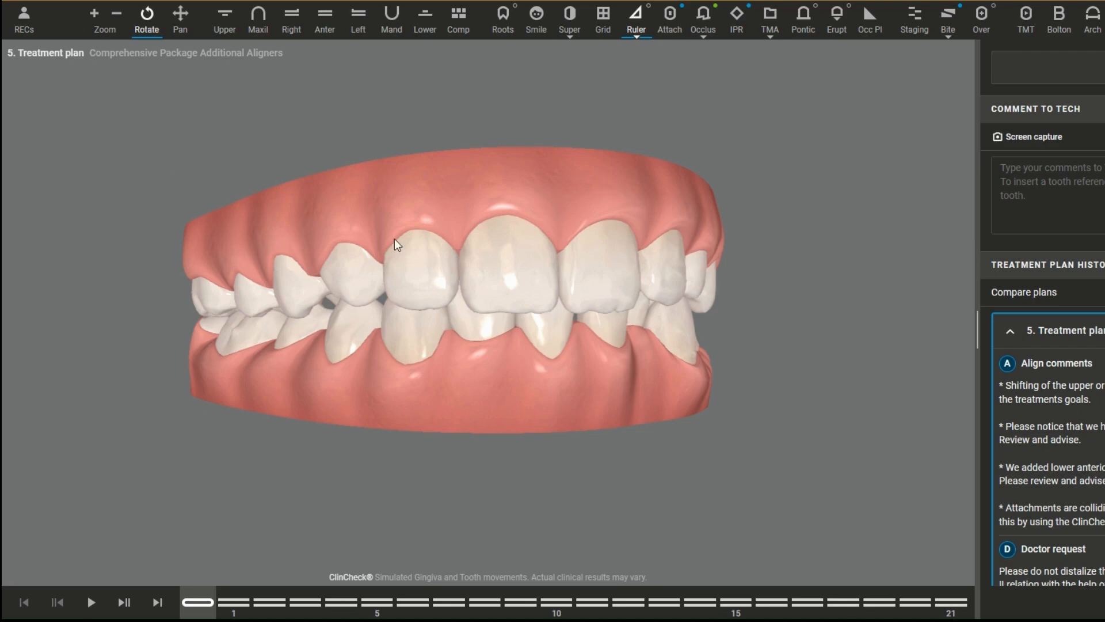
drag(398, 289, 362, 290)
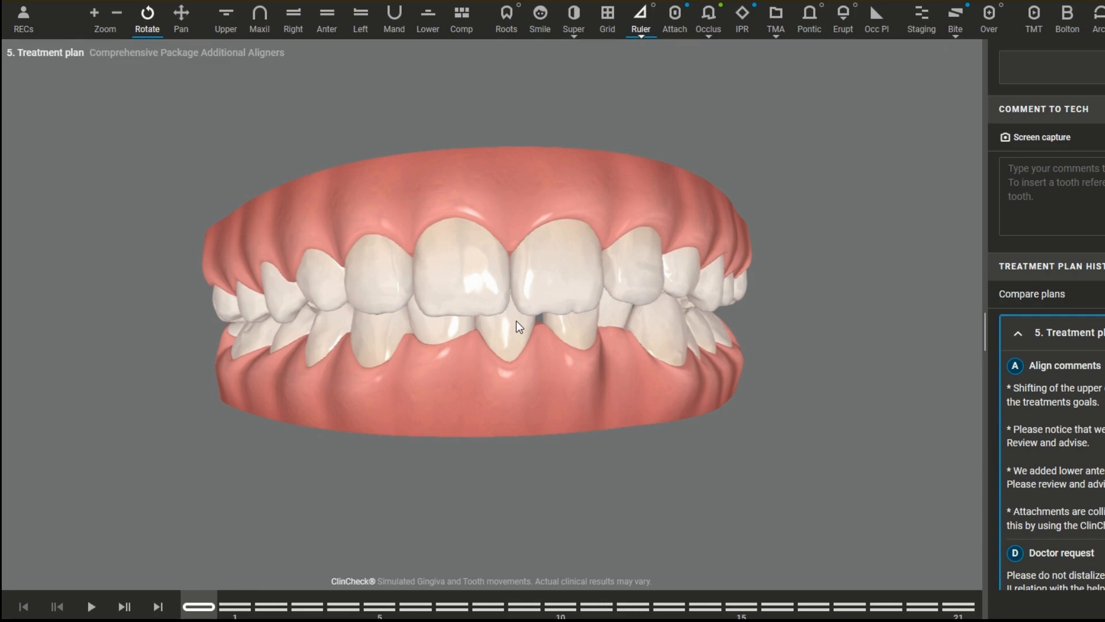
Step: Show the patient records beside the 3D model and browse the intraoral scan images
click(20, 32)
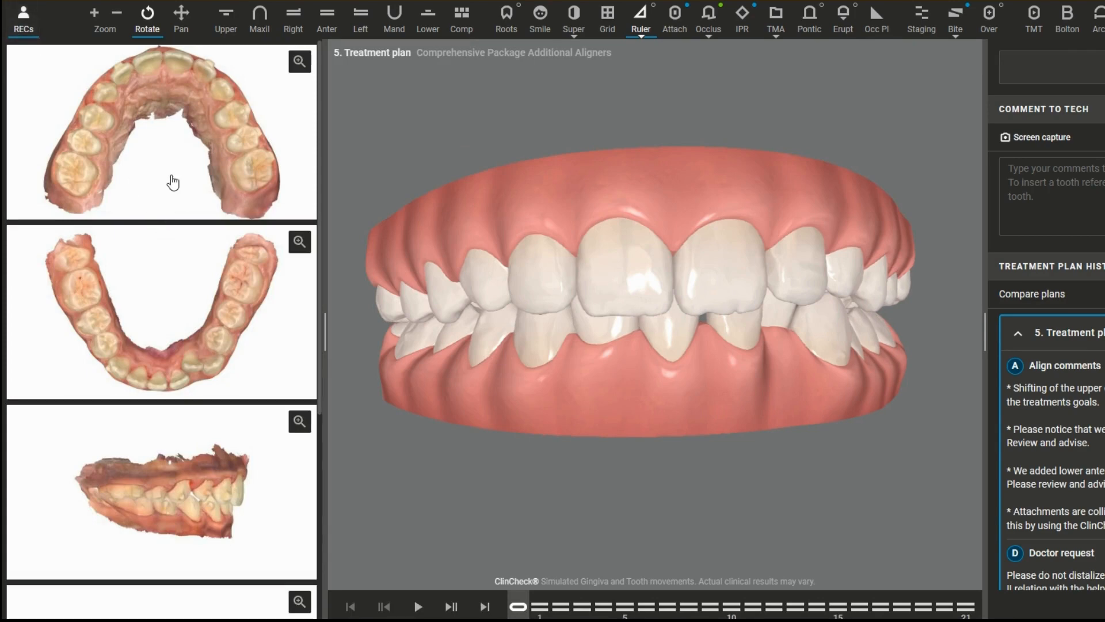
scroll(173, 182, down, 5)
scroll(173, 182, up, 5)
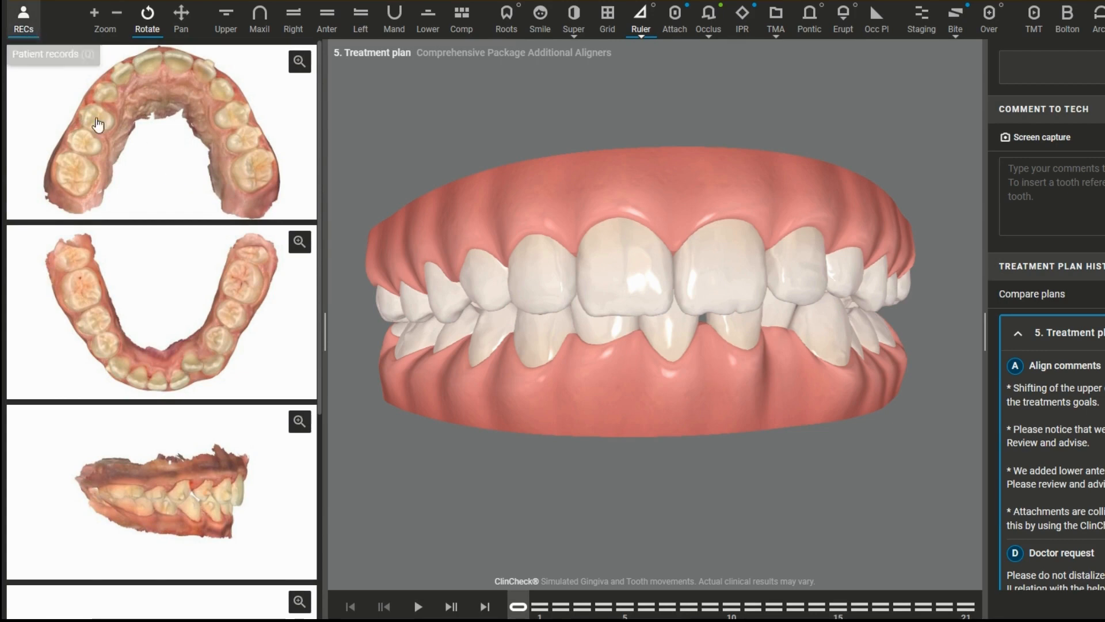
Step: Match the model to the upper, lower, right, front and left scan images, and hide the patient records
click(147, 156)
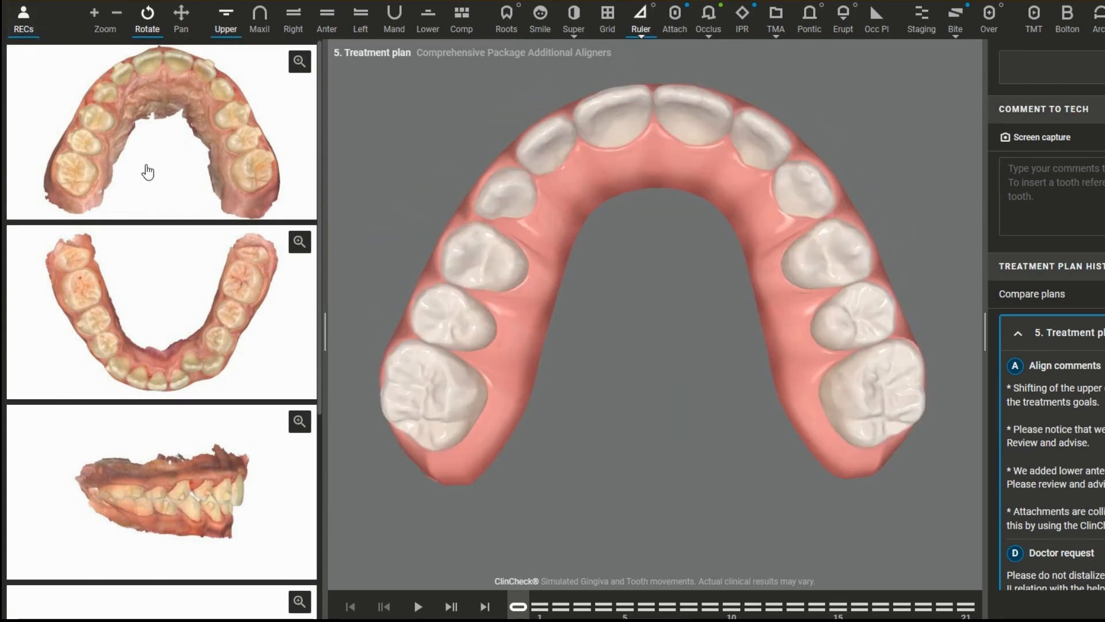
click(153, 294)
click(179, 450)
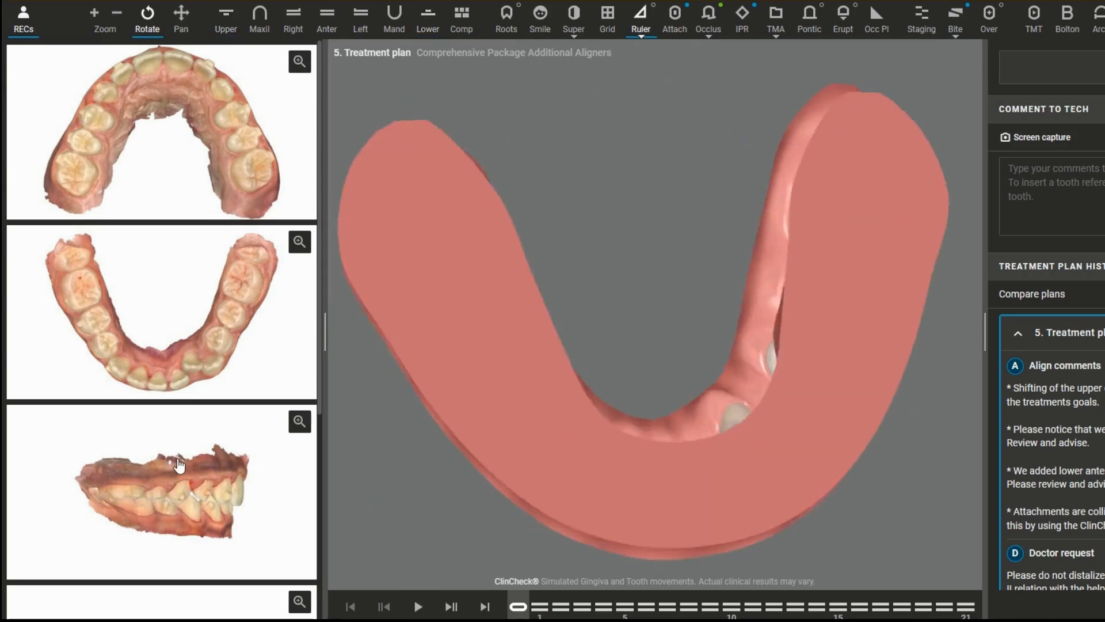
scroll(163, 533, down, 5)
click(188, 366)
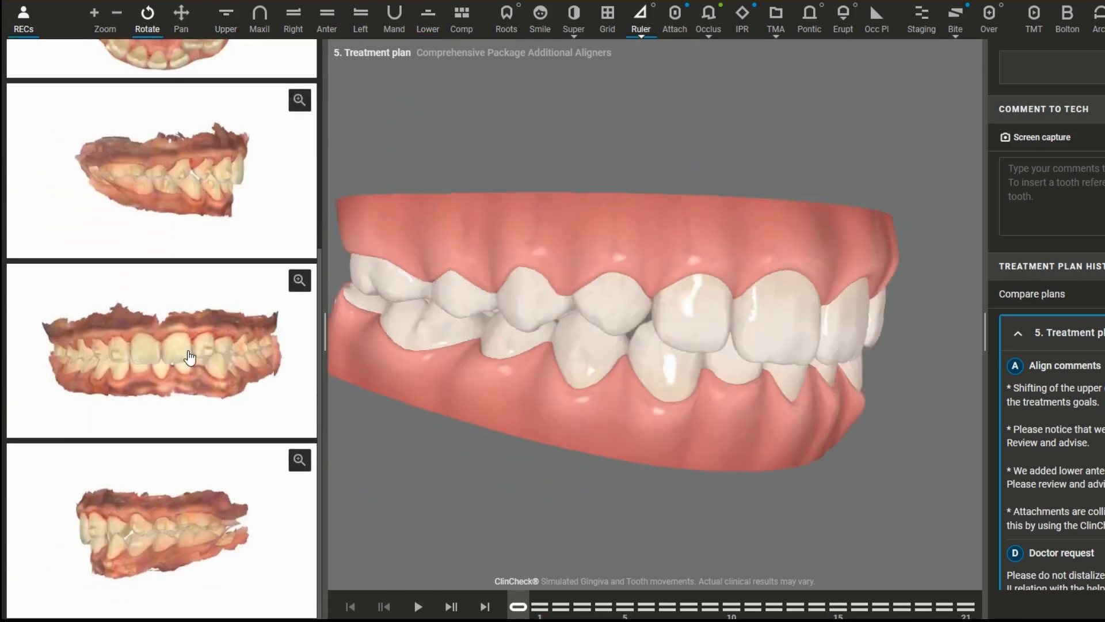
click(172, 496)
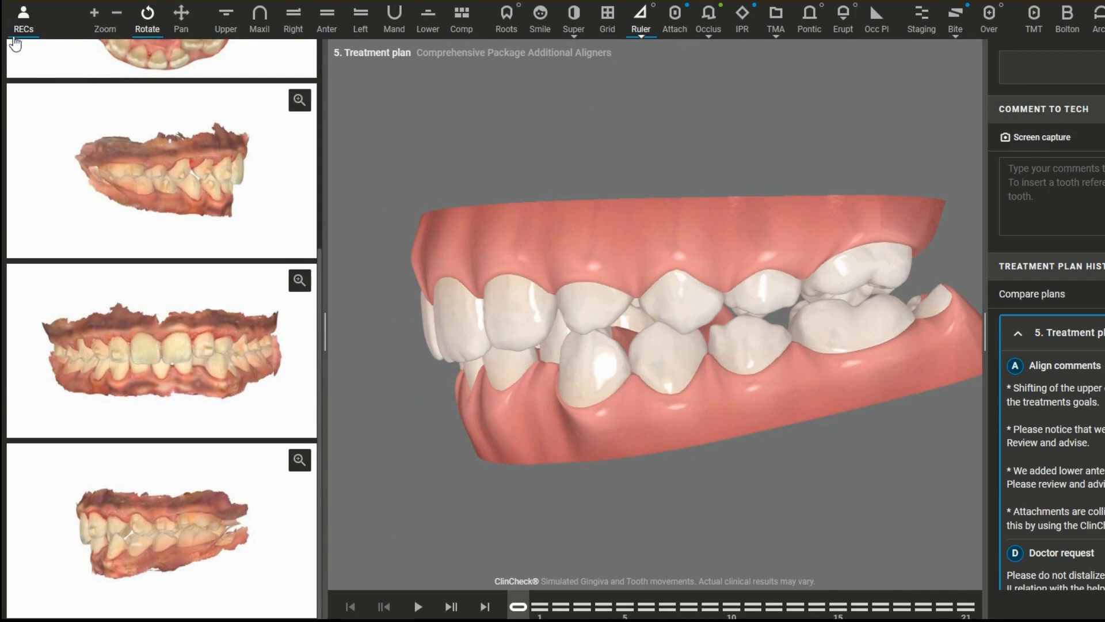
click(23, 18)
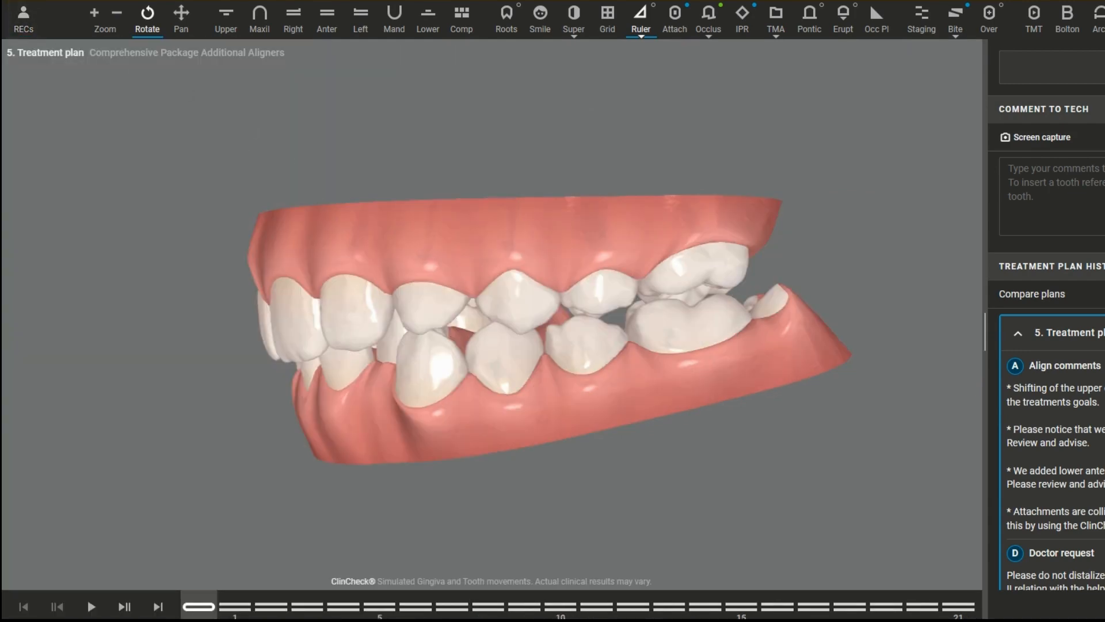
Step: Zoom the model in and out, rotate it to view the left side from slightly below, and pan it
click(95, 15)
click(118, 15)
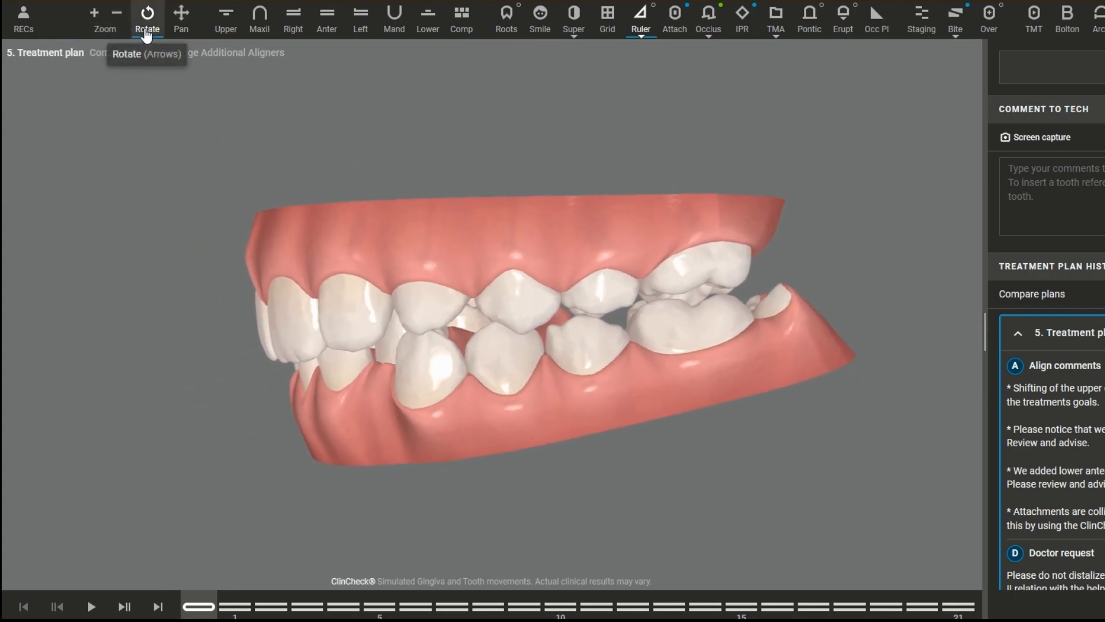
click(147, 17)
drag(356, 313, 325, 230)
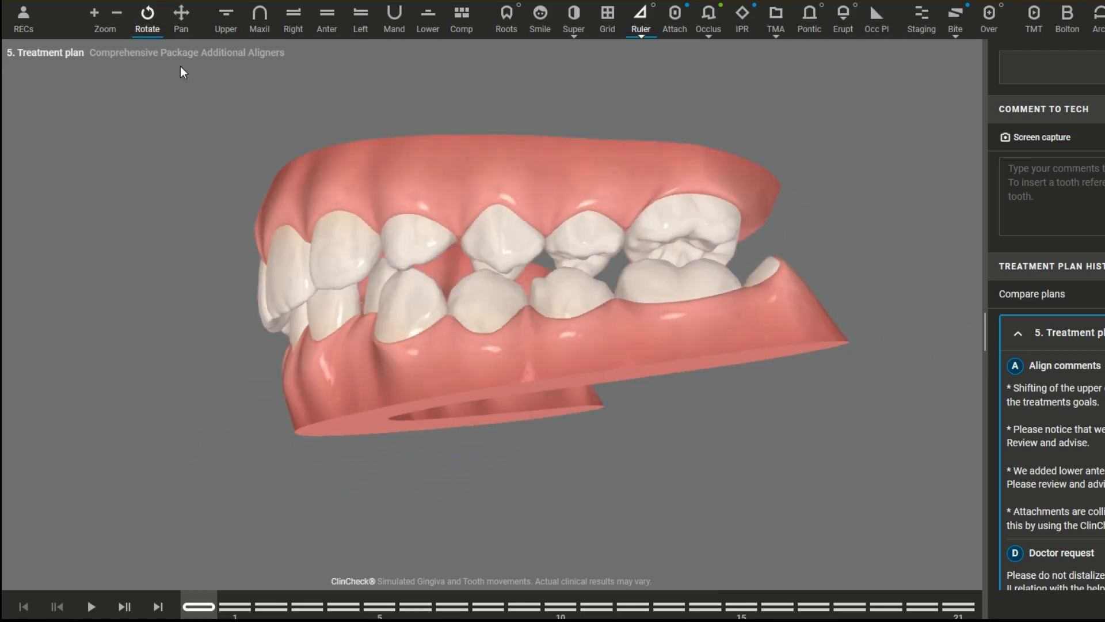
click(181, 23)
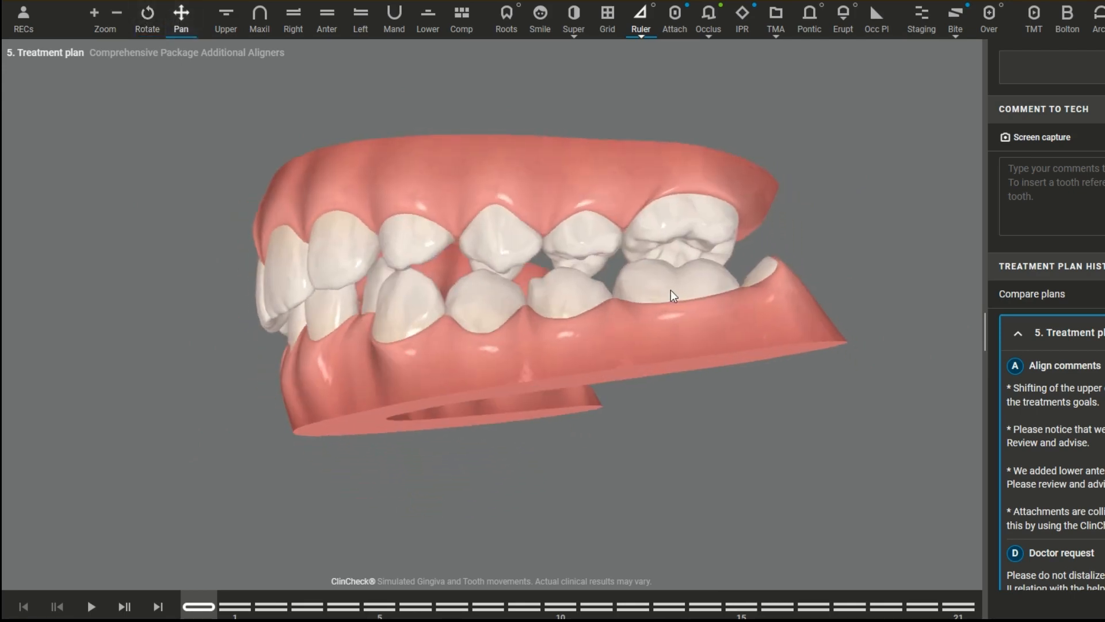
drag(671, 289, 710, 320)
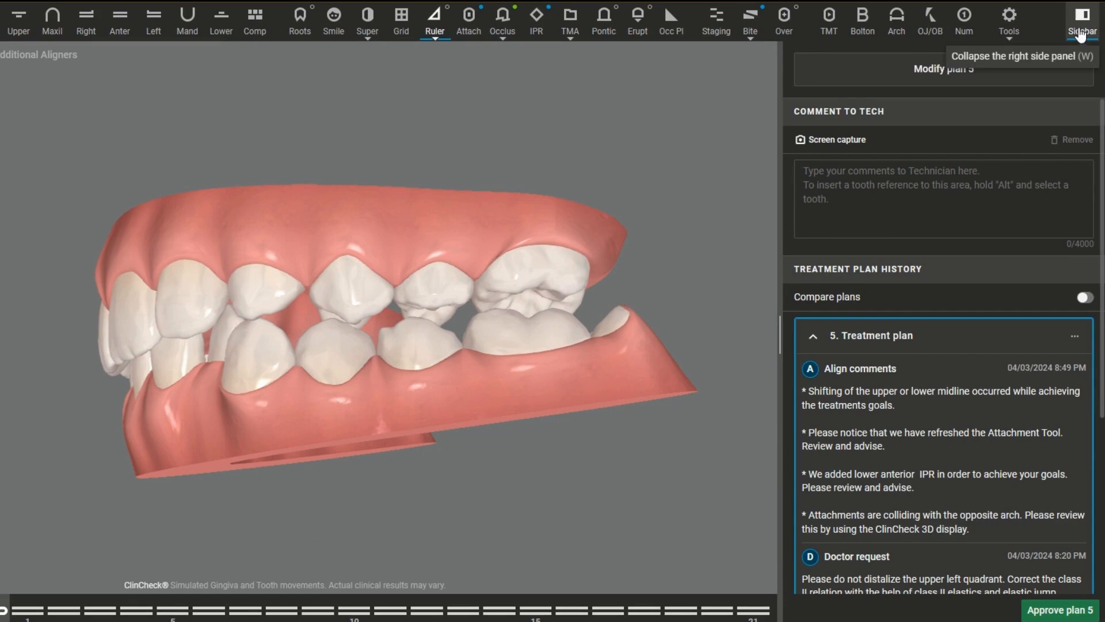
Step: Collapse the treatment plan sidebar, pan the model across the enlarged view, and return to Rotate mode
click(1081, 33)
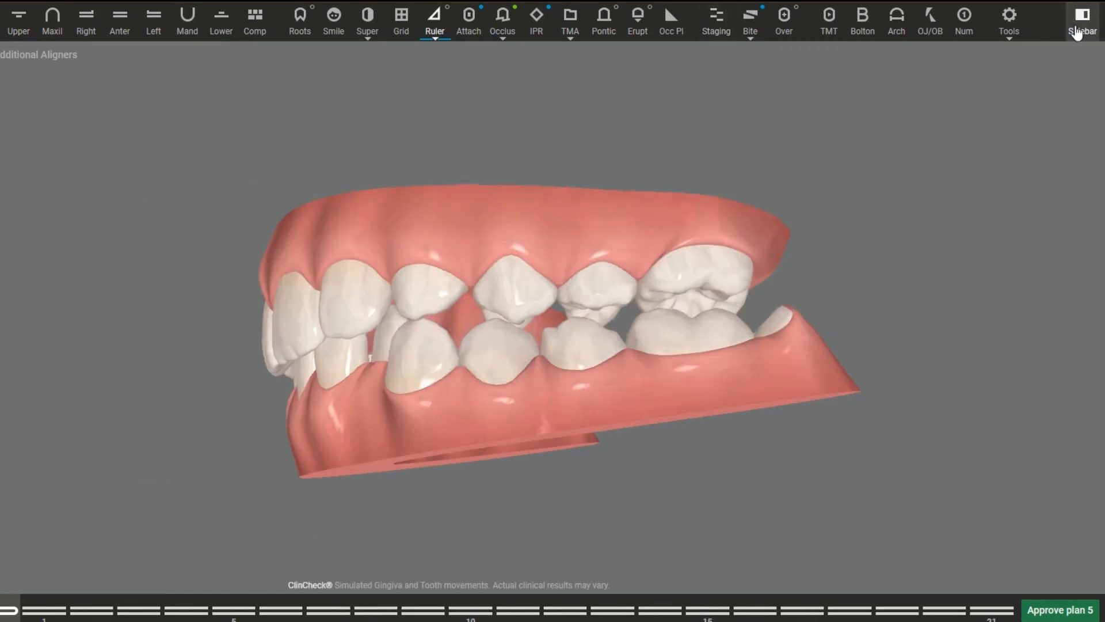
right_drag(582, 291, 319, 264)
click(63, 20)
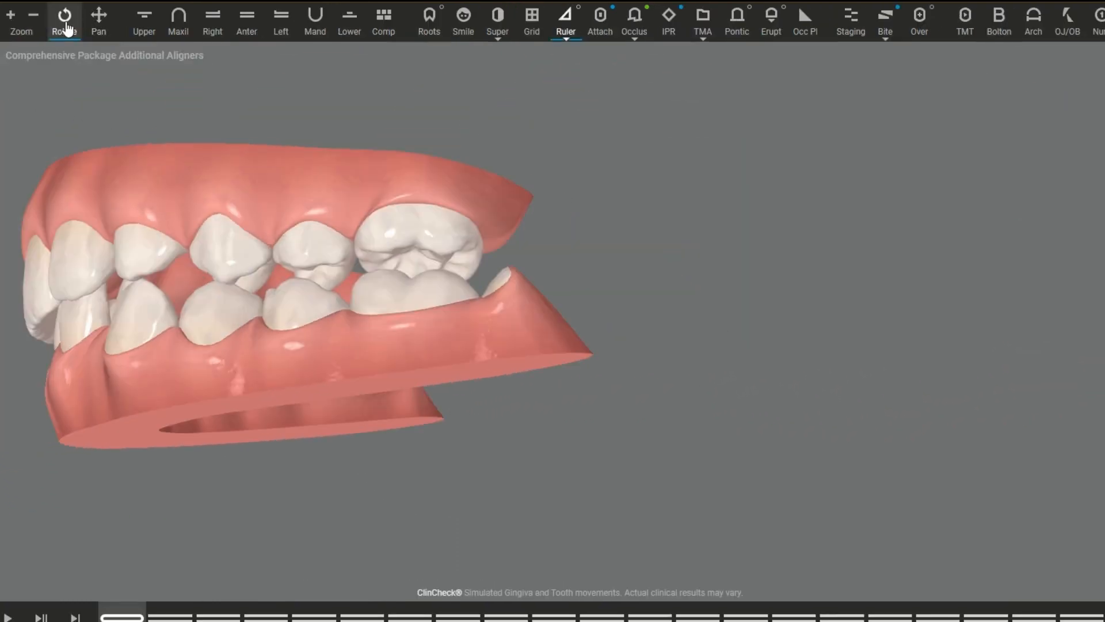
Step: Isolate the upper arch and rotate it to inspect its front and chewing surfaces
click(145, 18)
drag(112, 182, 208, 215)
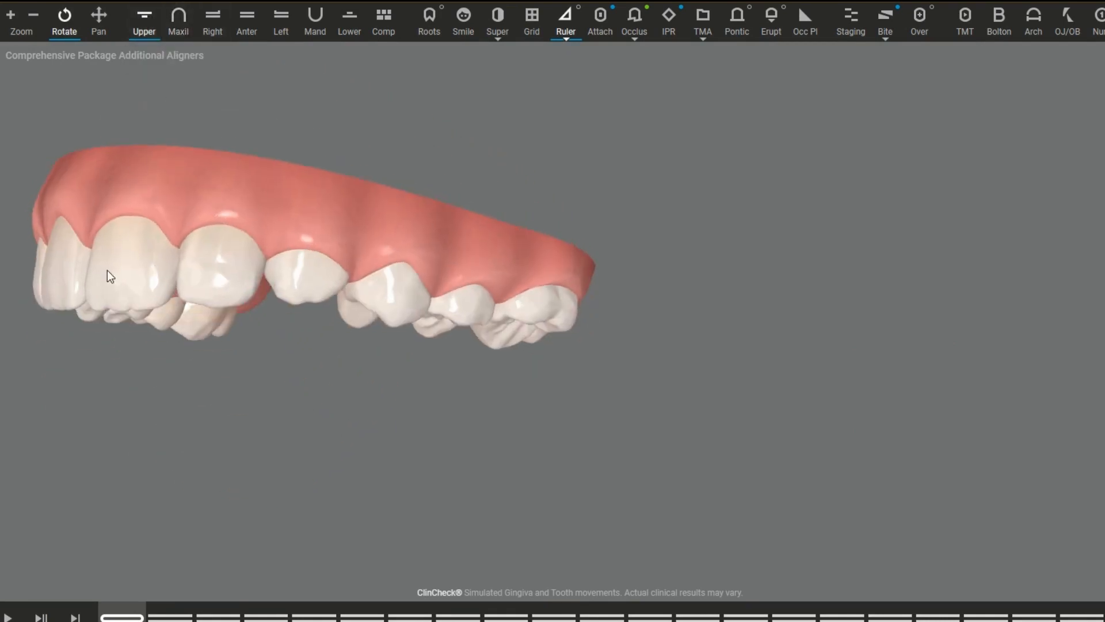
drag(107, 271, 143, 91)
Step: Inspect the model in the maxillary, right, anterior, left and mandibular standard views
click(180, 26)
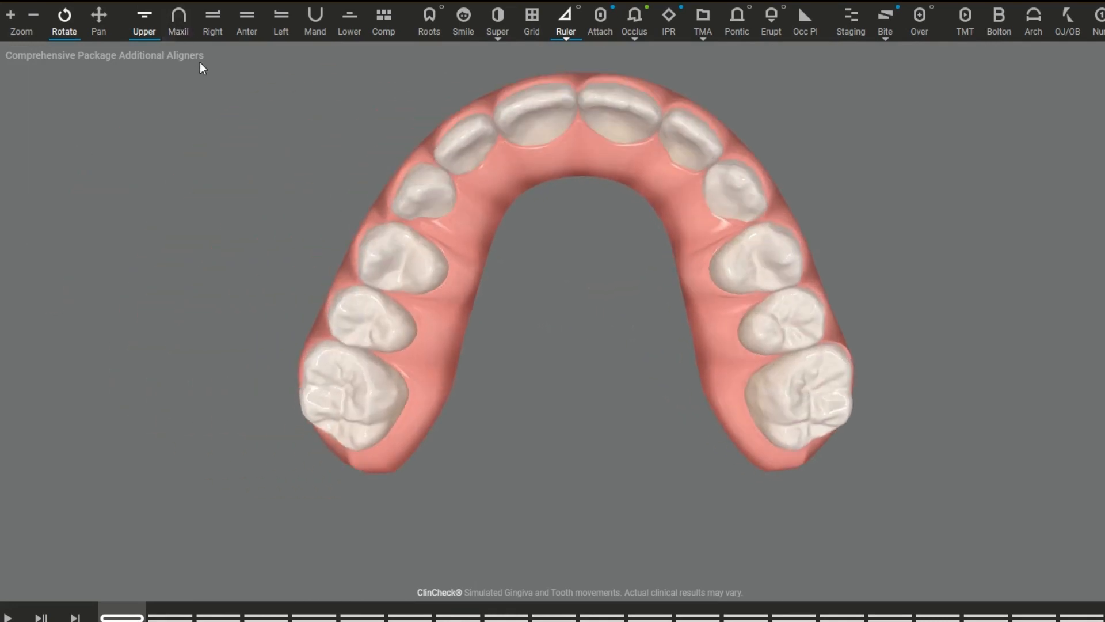
click(219, 35)
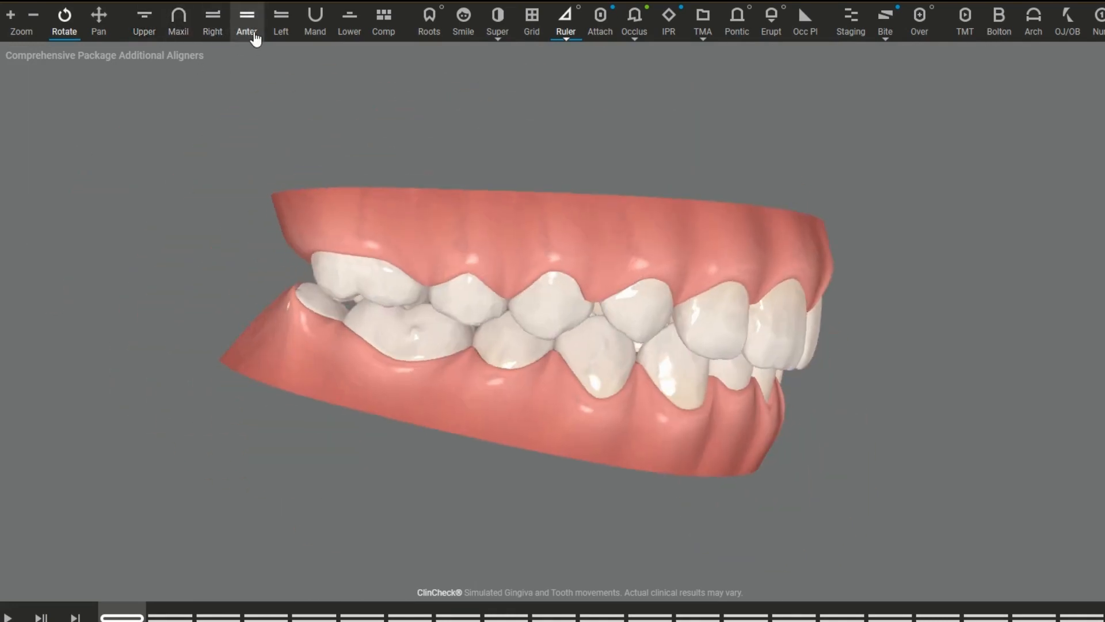
click(253, 38)
click(280, 35)
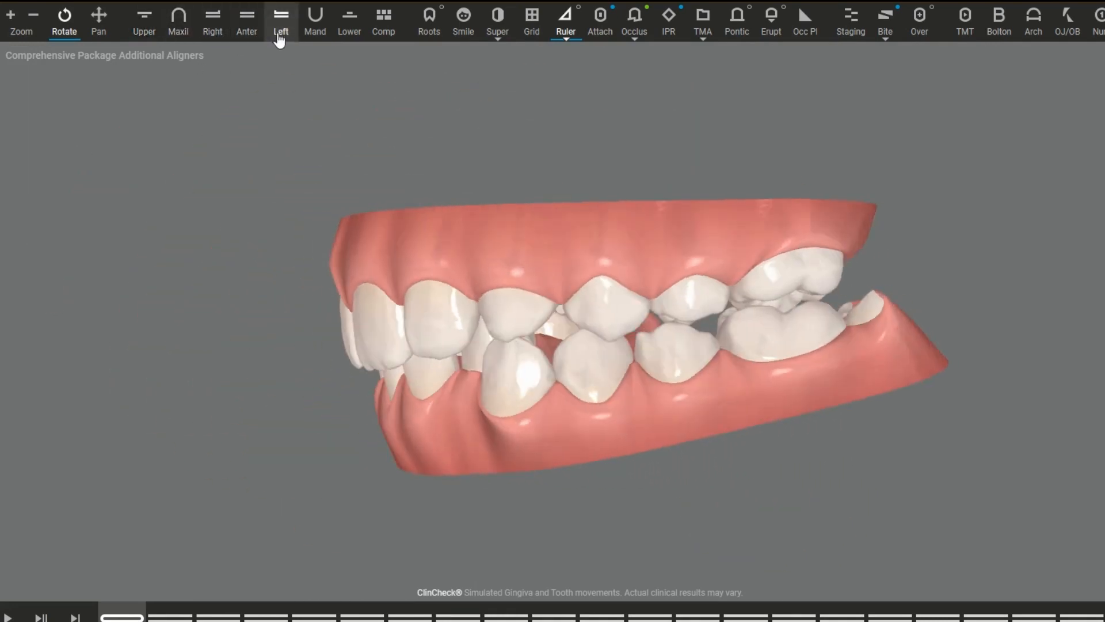
click(315, 34)
Step: Isolate the lower arch in the anterior view and tilt it slightly to inspect the lower teeth
click(349, 39)
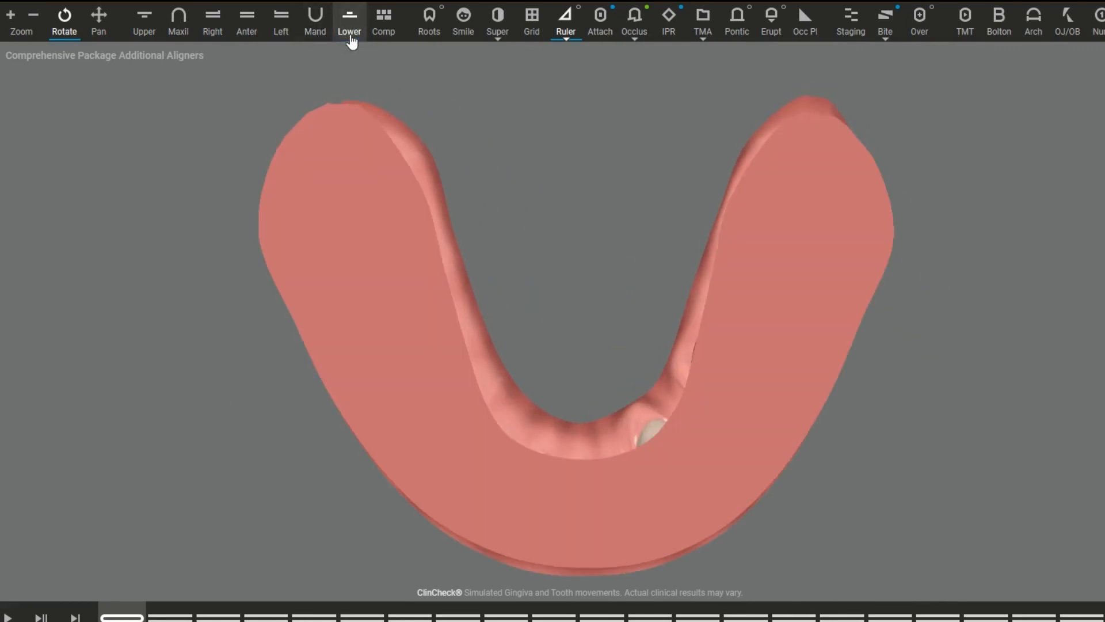
drag(558, 498, 558, 188)
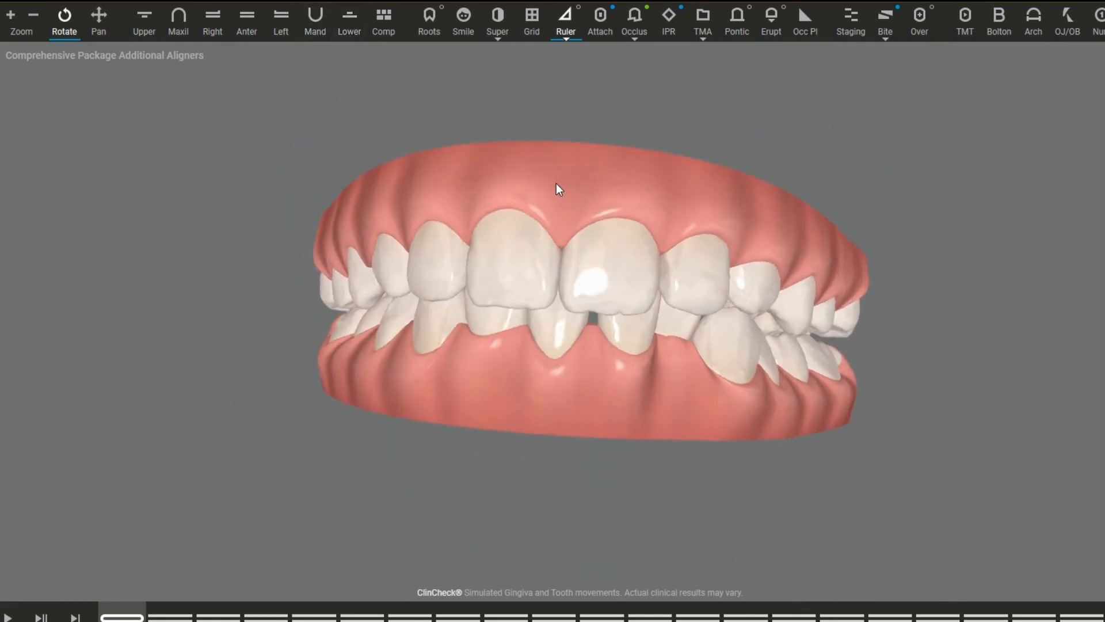
click(252, 34)
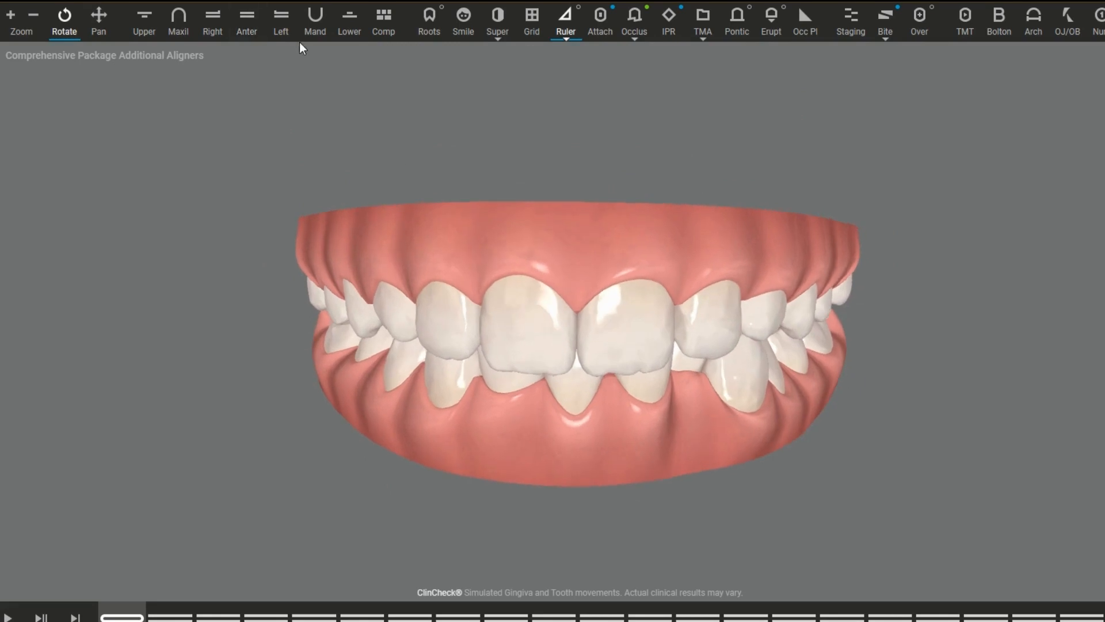
click(347, 36)
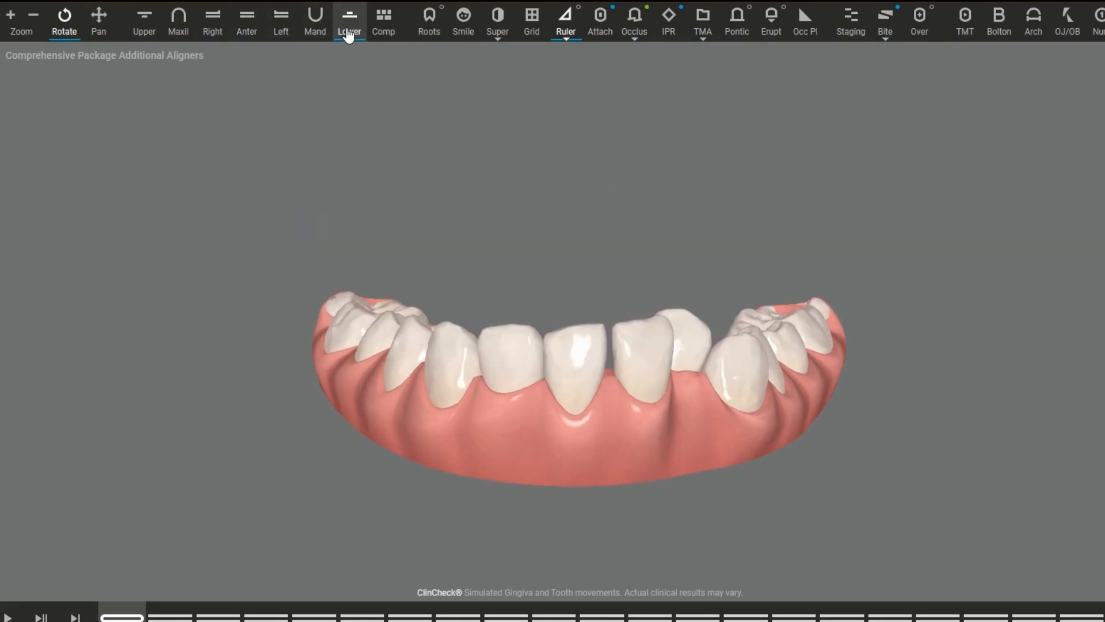
mouse_move(532, 325)
mouse_down()
mouse_move(527, 431)
mouse_move(525, 342)
mouse_up()
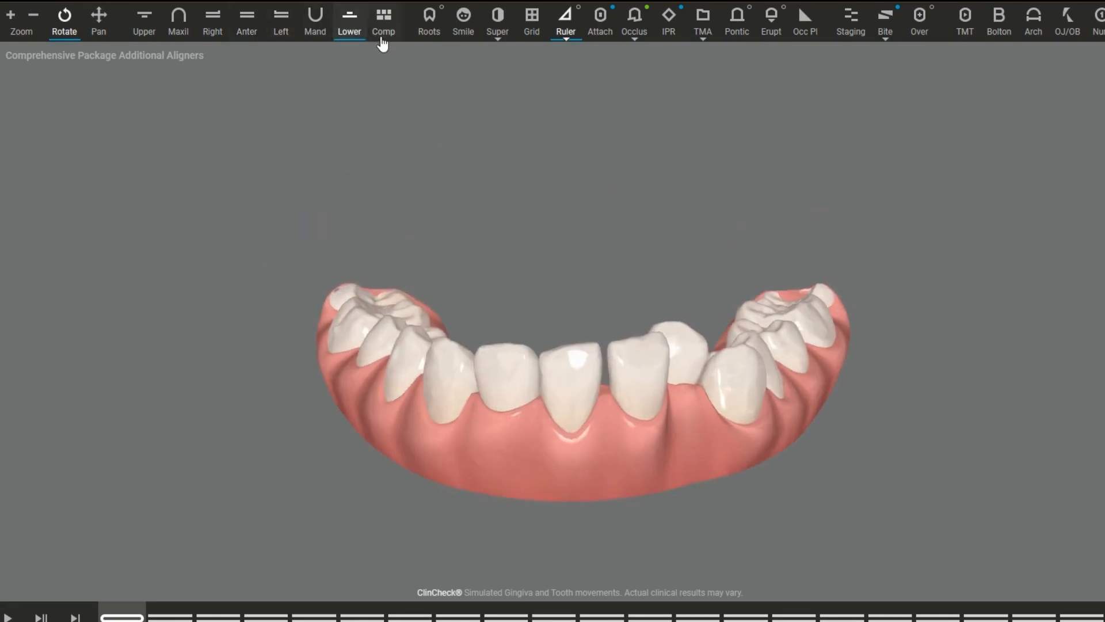
Step: Show the composite of all five standard views together and adjust its zoom
click(381, 38)
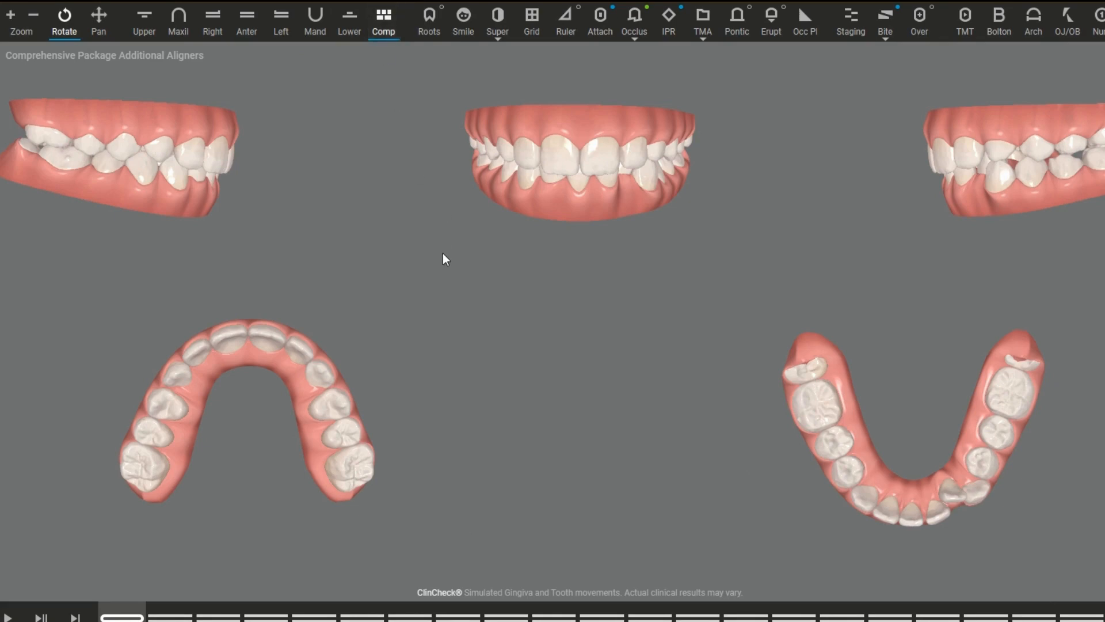
scroll(443, 253, up, 5)
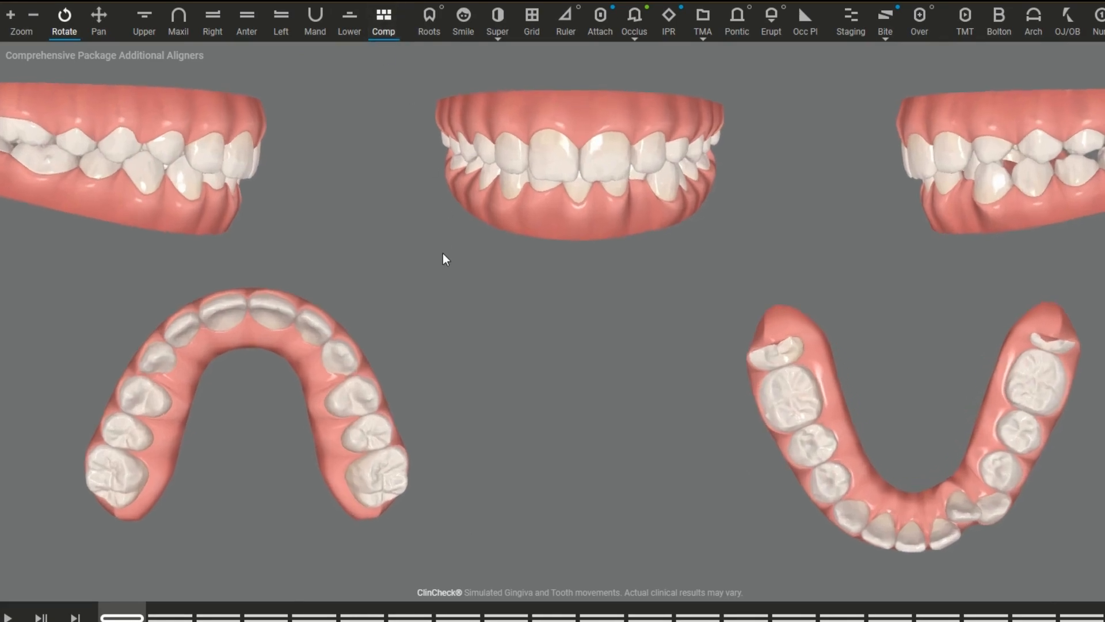
scroll(443, 254, up, 5)
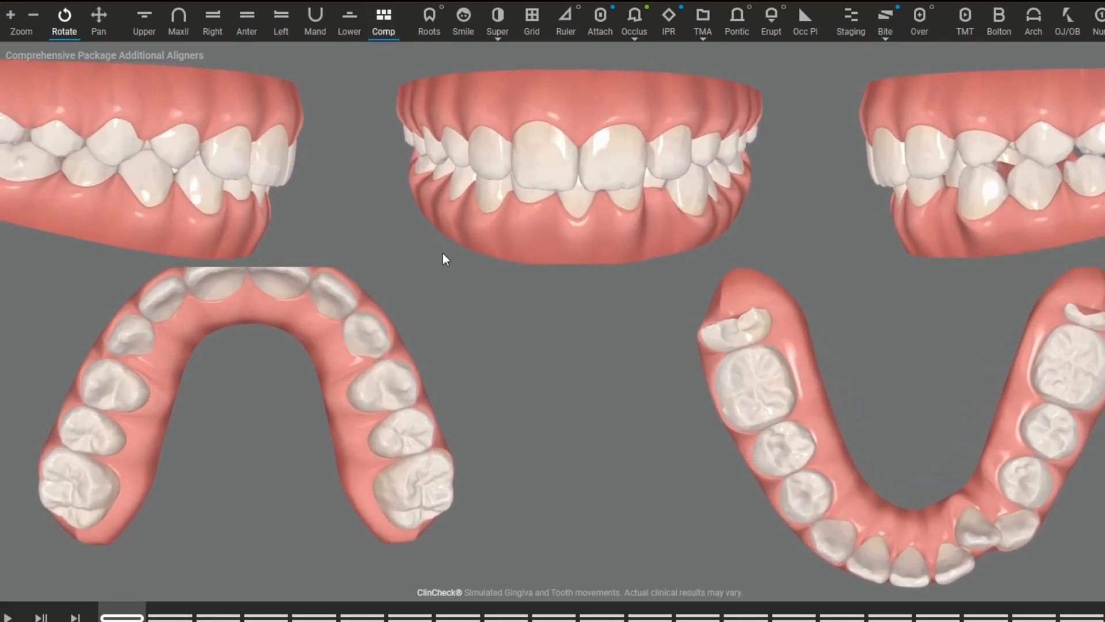
scroll(443, 259, down, 5)
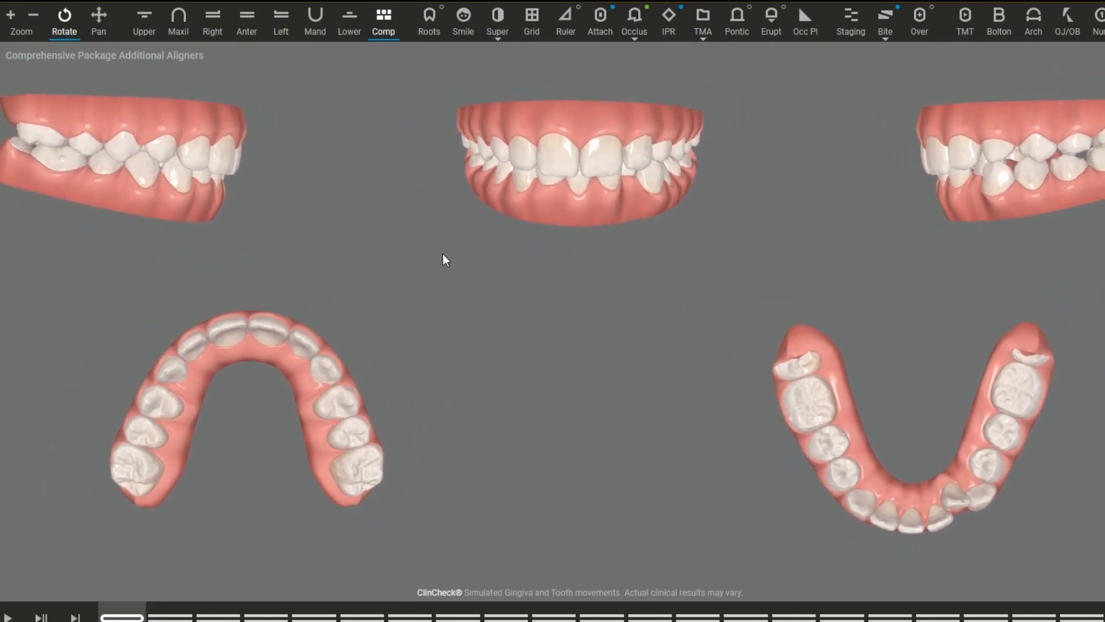
scroll(443, 254, up, 5)
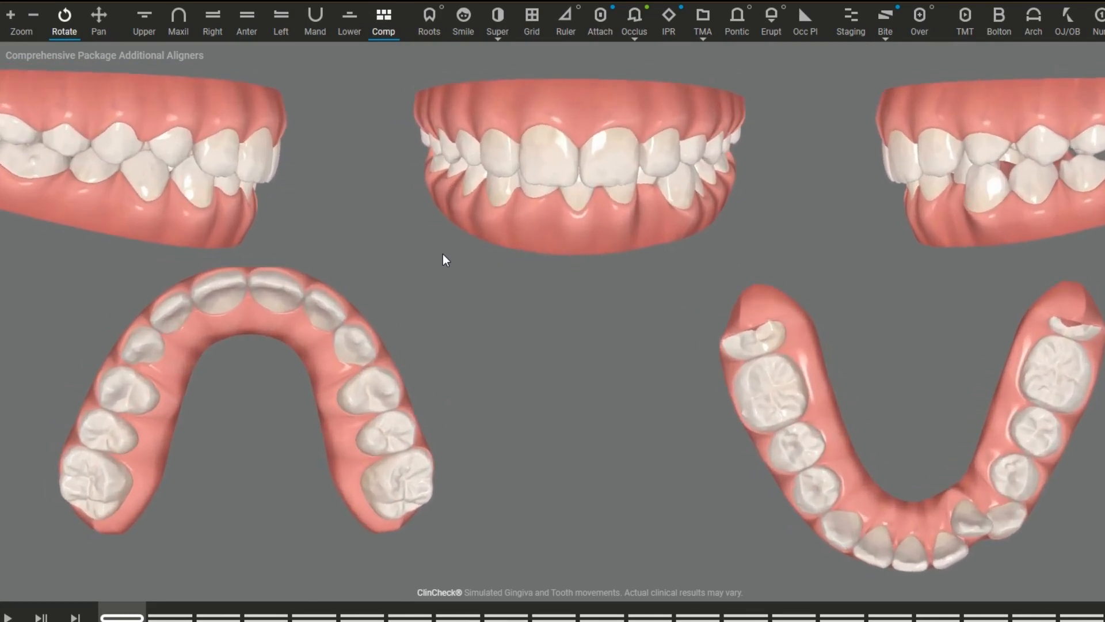
scroll(443, 254, down, 4)
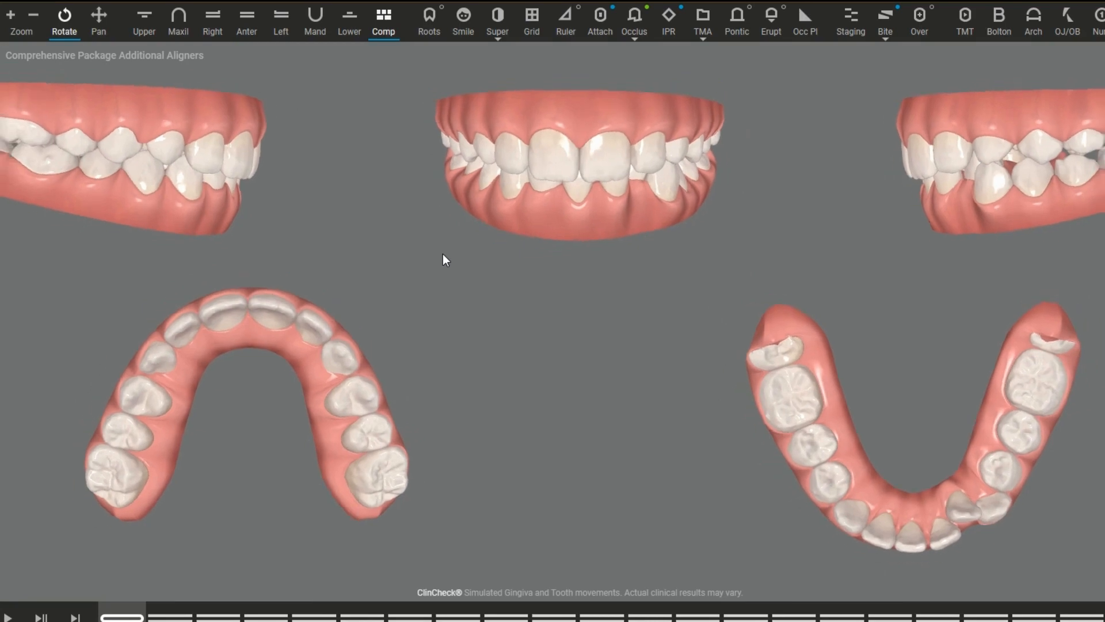
scroll(443, 254, up, 1)
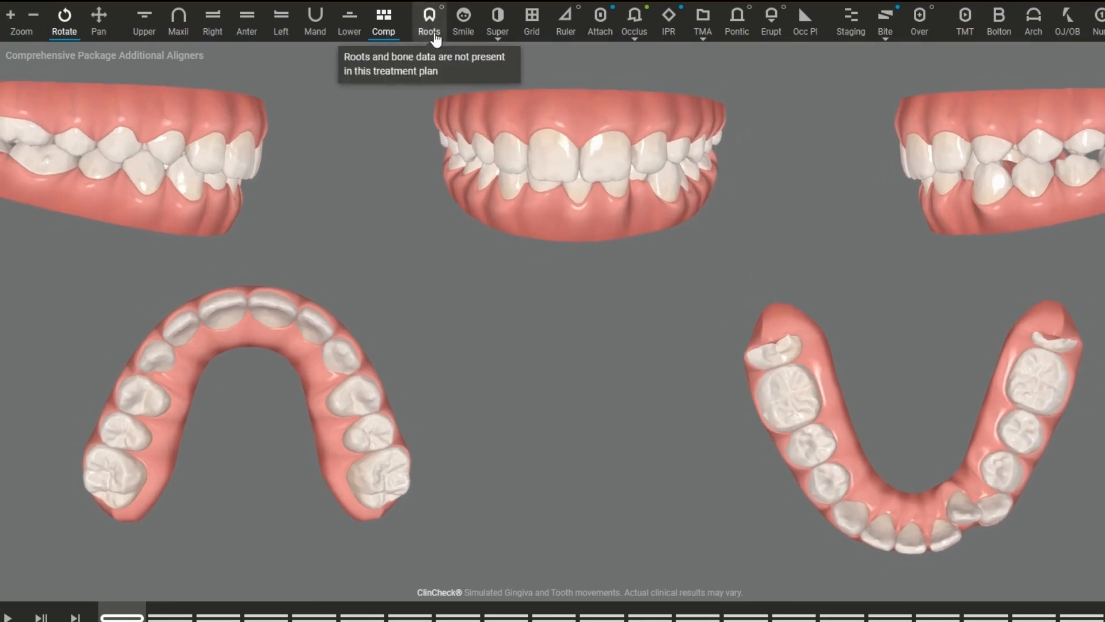
Step: Show the dental superimposition on the composite views and advance the treatment to its final stage
mouse_move(435, 40)
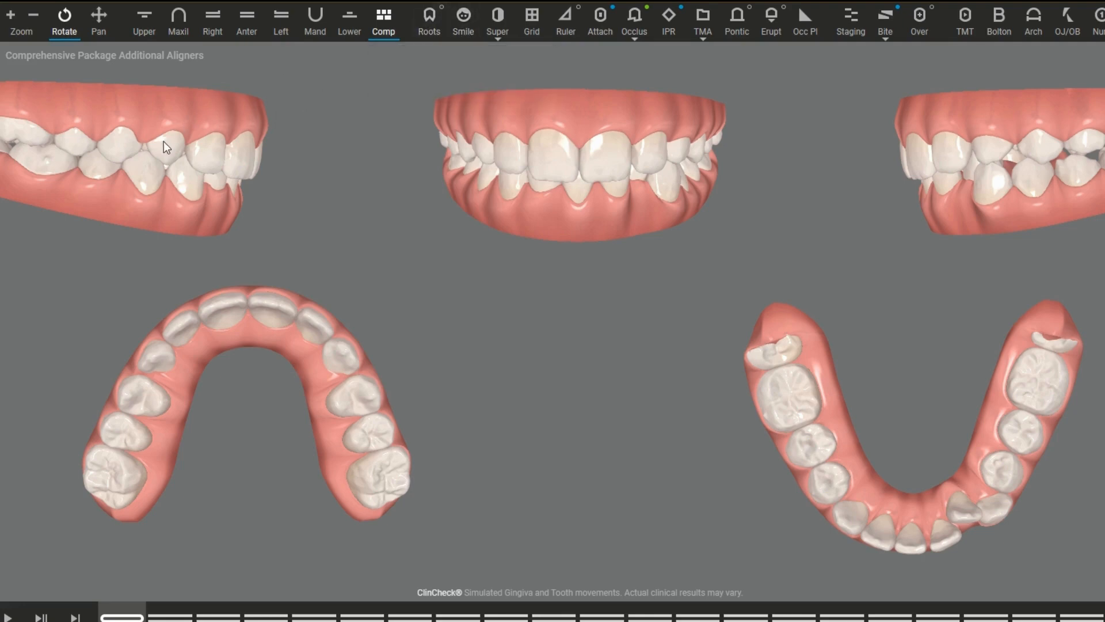
click(440, 37)
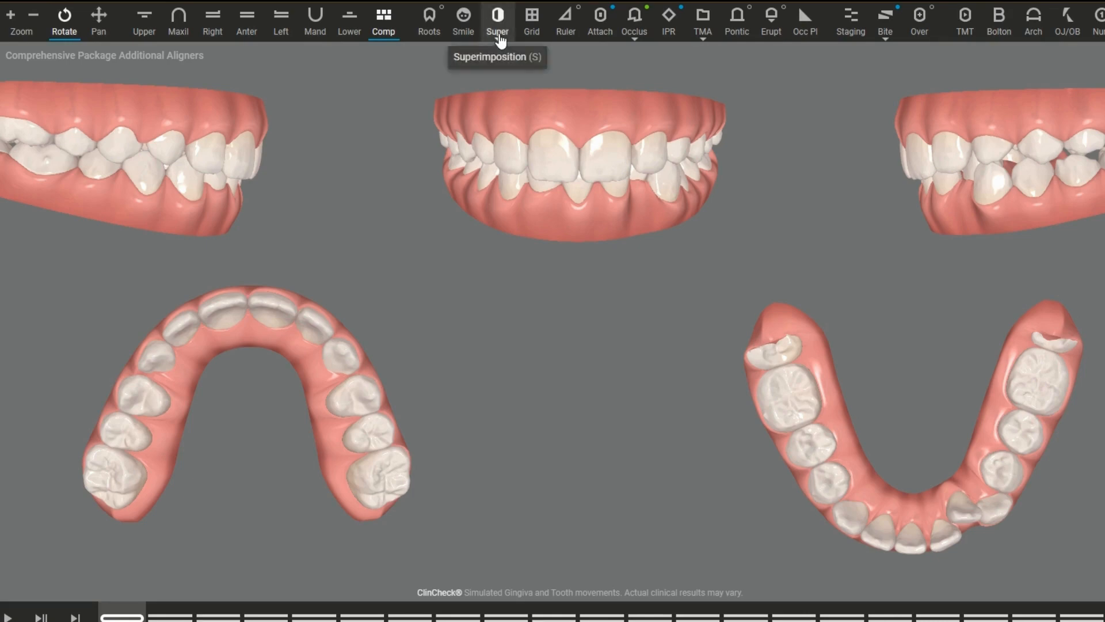
mouse_move(500, 40)
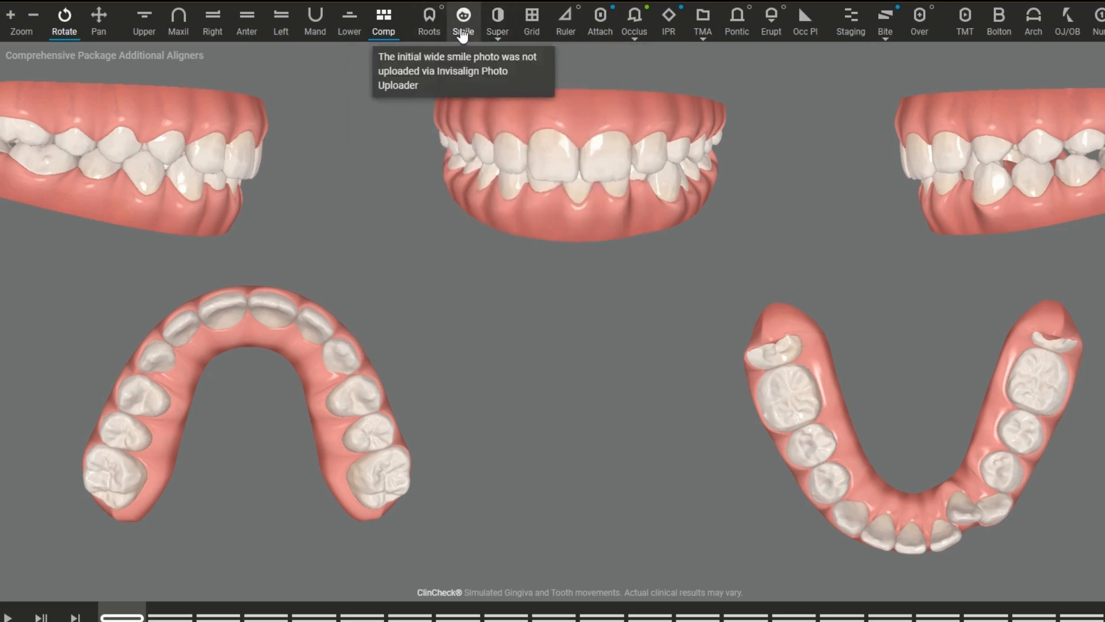
click(496, 30)
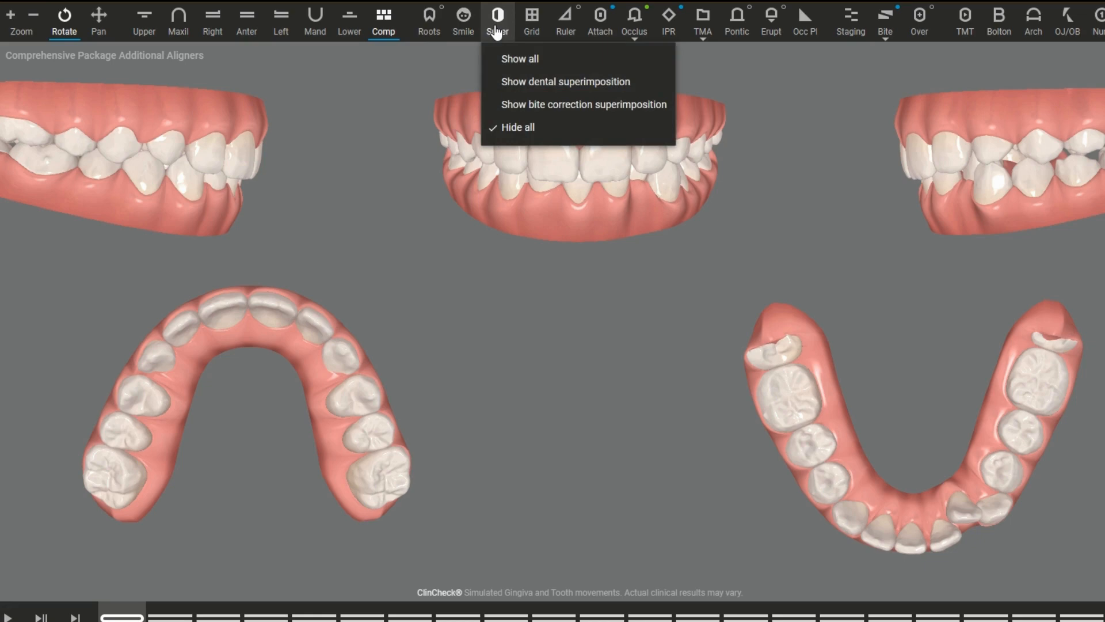
click(534, 83)
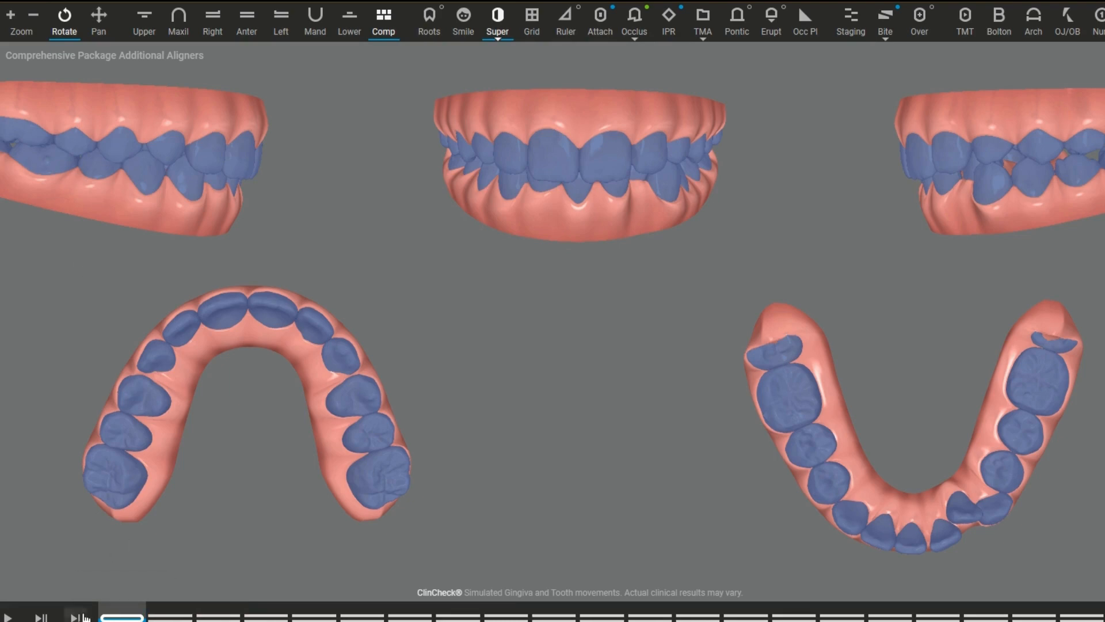
click(192, 608)
drag(192, 609, 1102, 610)
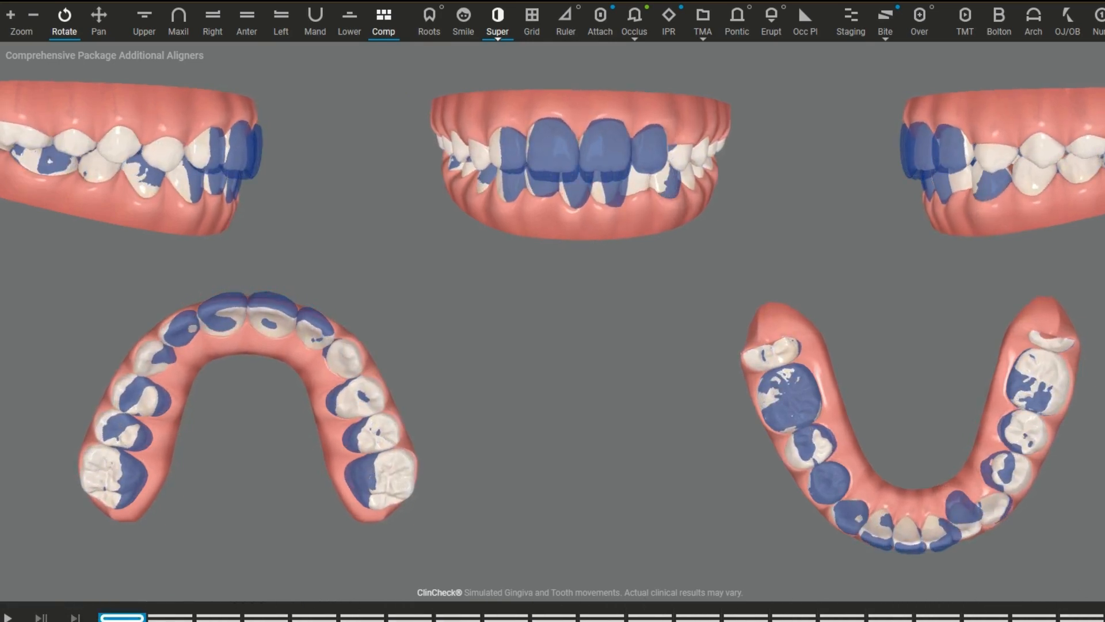
Step: Rotate the side, front and lower-arch models in the composite to inspect the superimposed tooth movements
drag(235, 251, 172, 164)
mouse_move(627, 137)
mouse_down()
mouse_move(518, 144)
mouse_move(630, 144)
mouse_up()
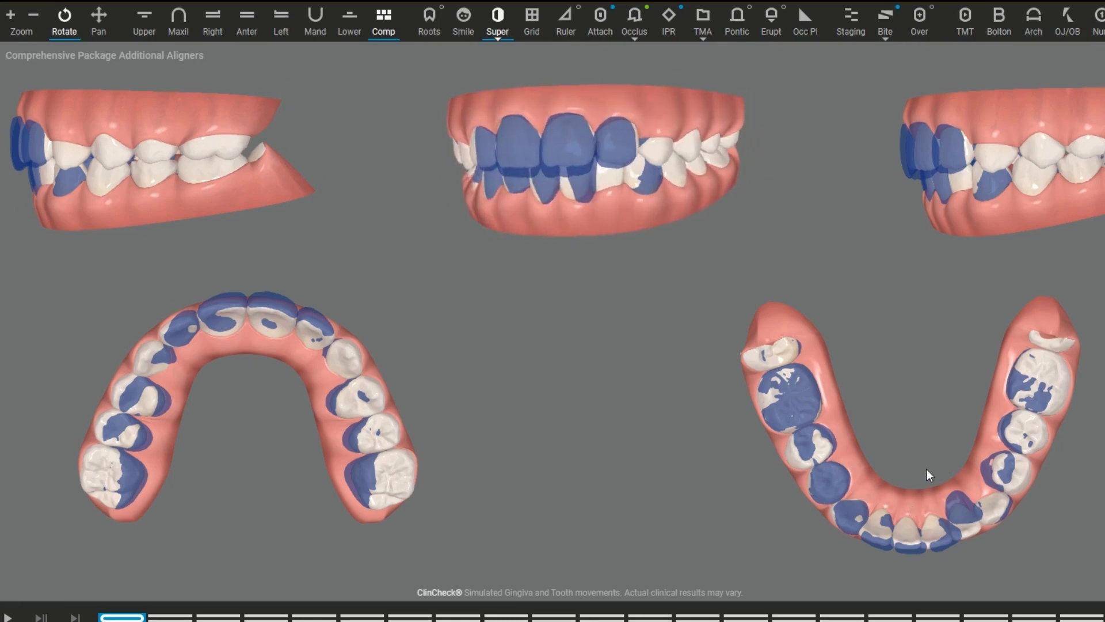
drag(938, 540, 923, 492)
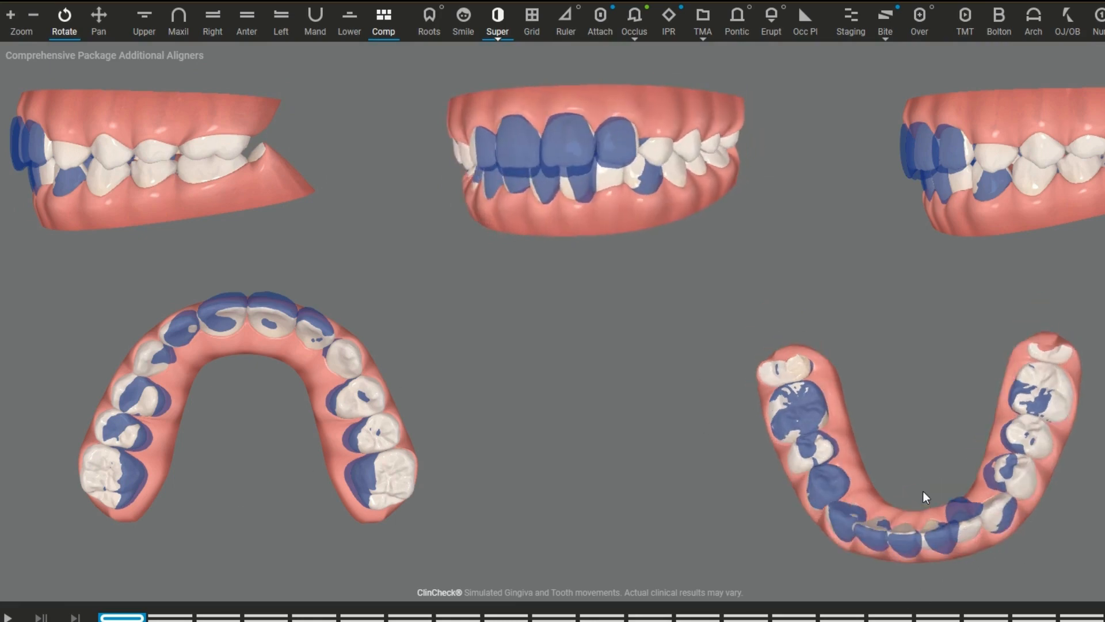
drag(959, 535, 959, 551)
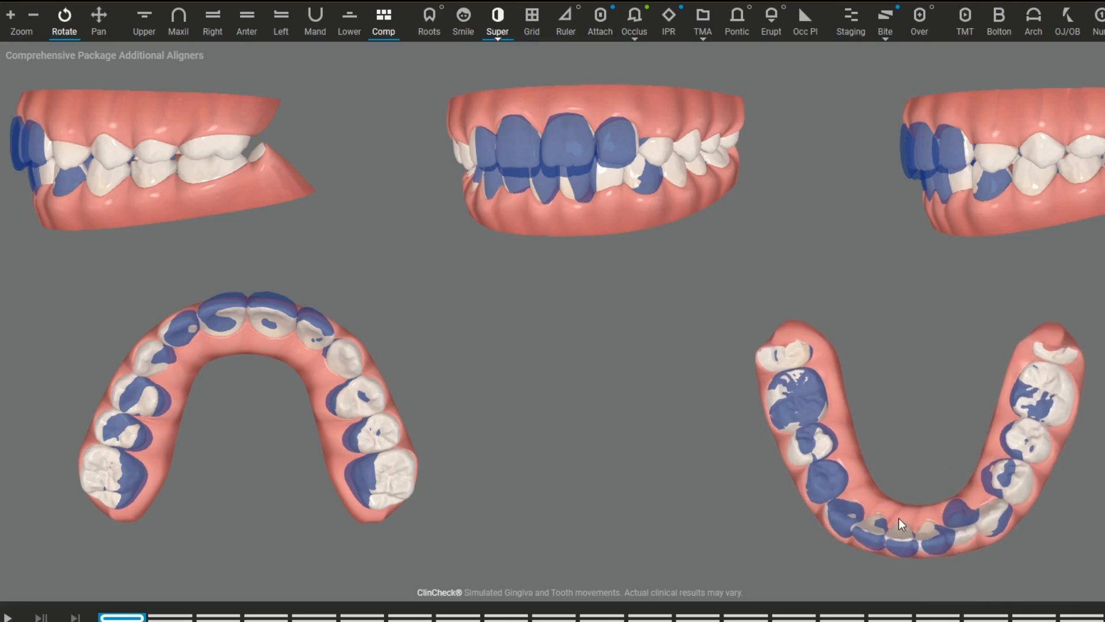
Step: Overlay the millimetre grid on the composite views and inspect the superimposed front teeth against it at a larger scale
click(533, 35)
scroll(34, 195, up, 3)
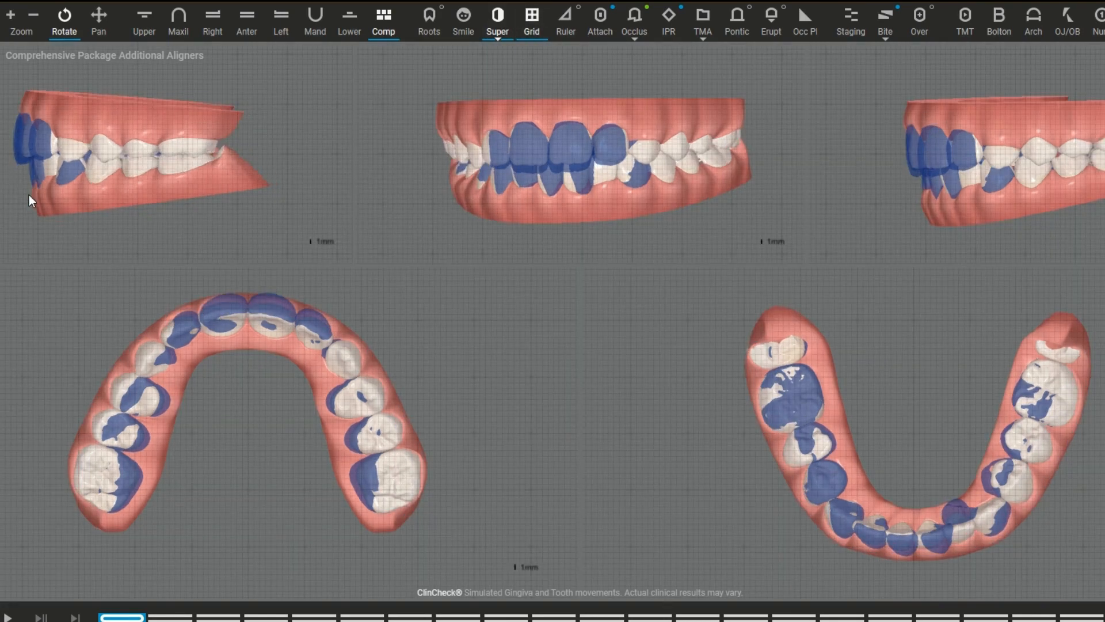
scroll(33, 195, up, 2)
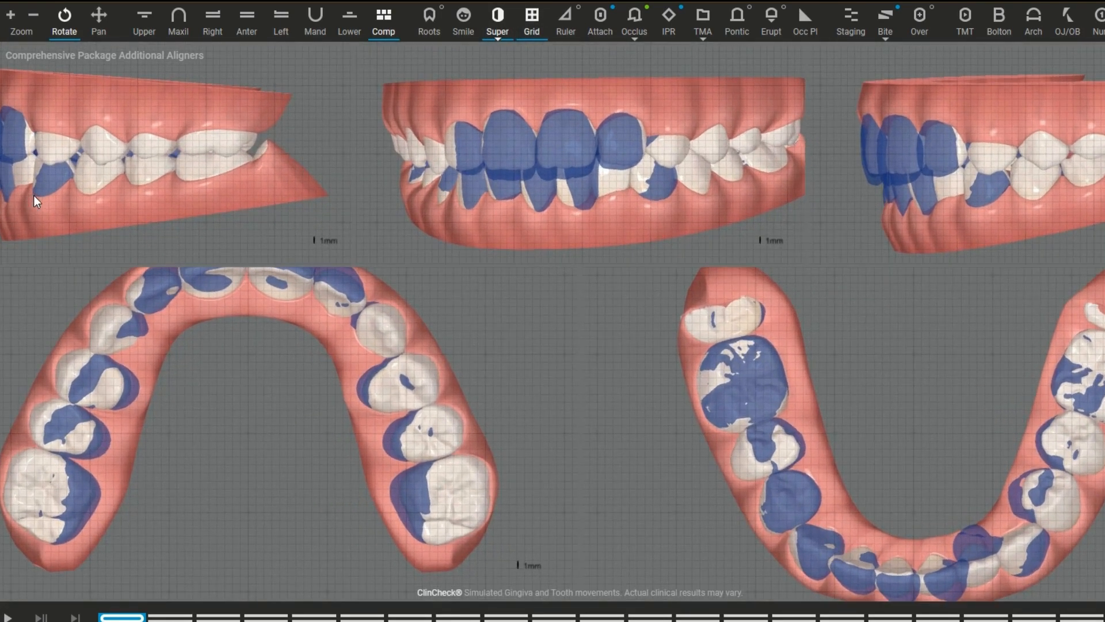
scroll(33, 196, up, 2)
scroll(34, 195, up, 1)
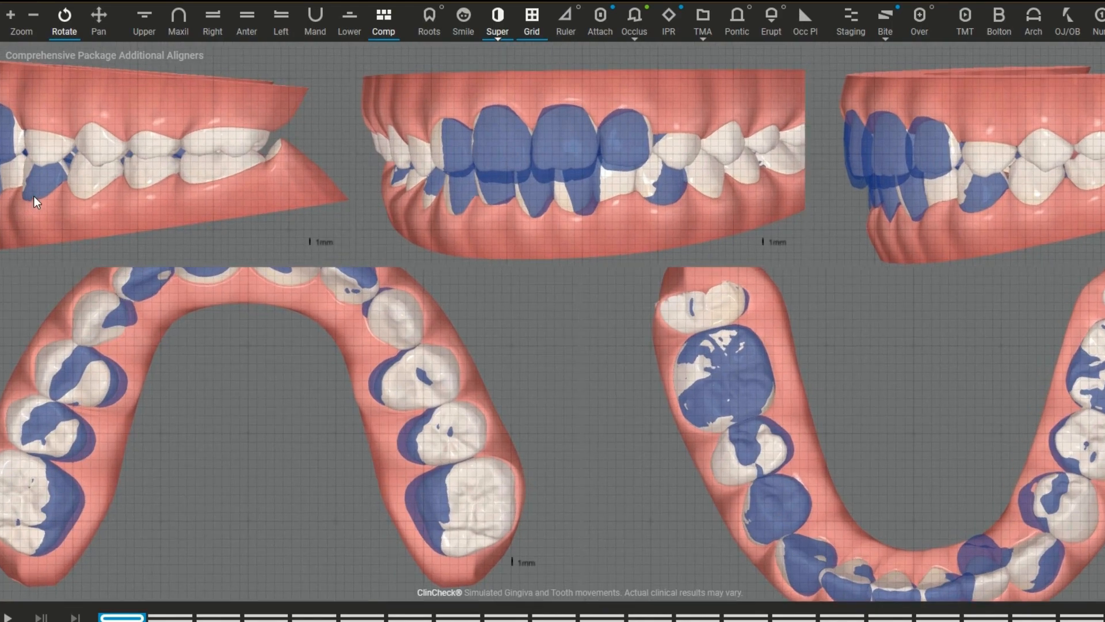
drag(19, 174, 19, 173)
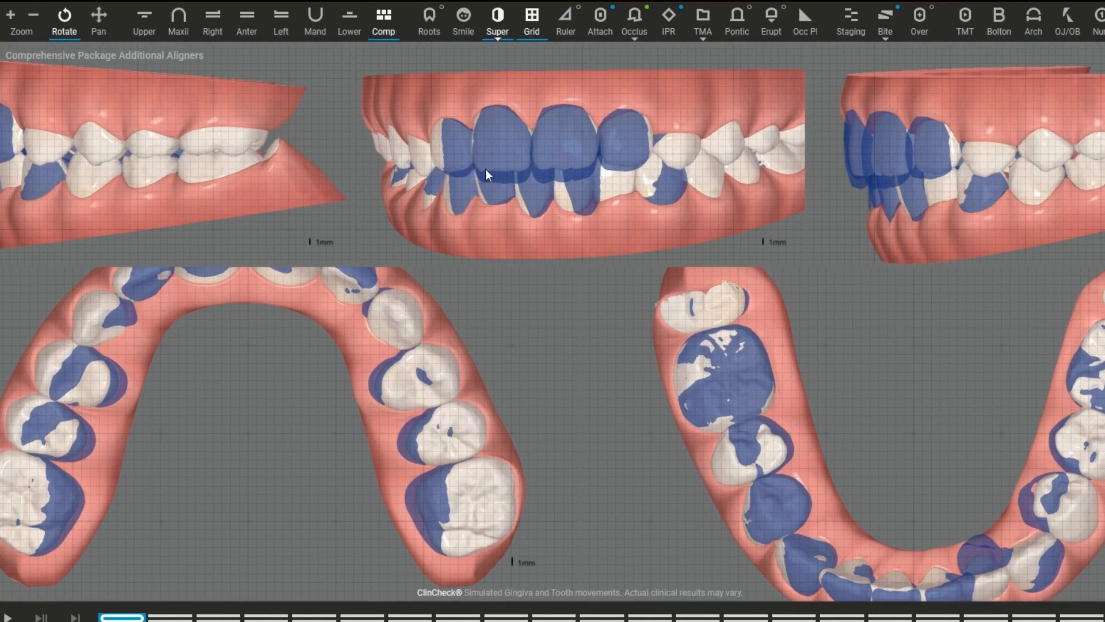
drag(498, 173, 501, 175)
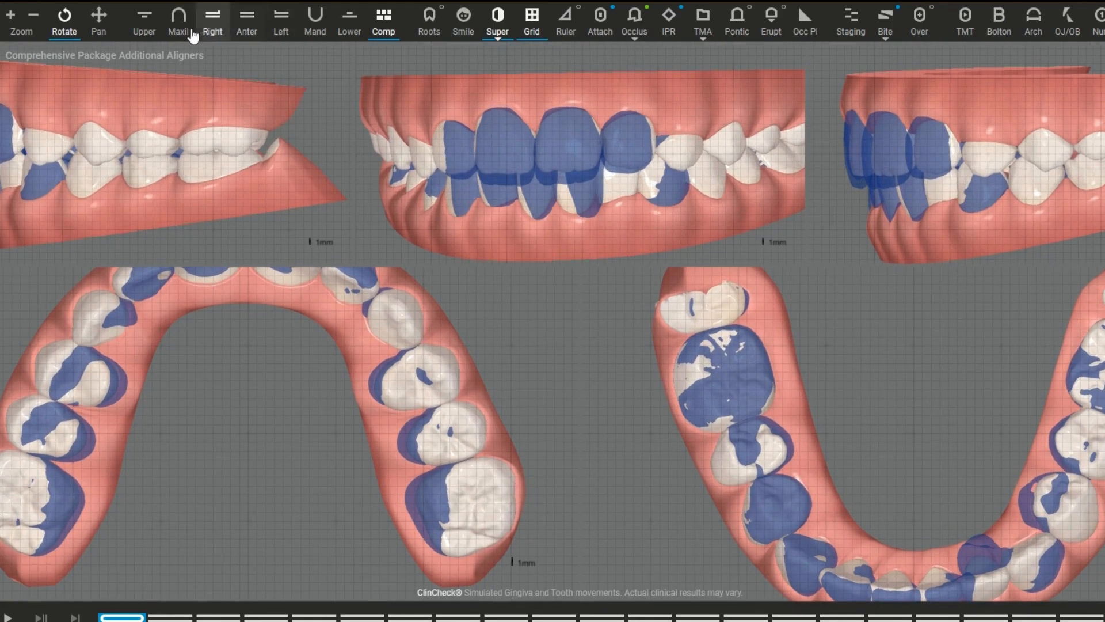
Step: Isolate the upper arch and use the ruler's Measure / Edit mode to measure the width of central incisor 1.1
click(152, 34)
drag(614, 331, 599, 344)
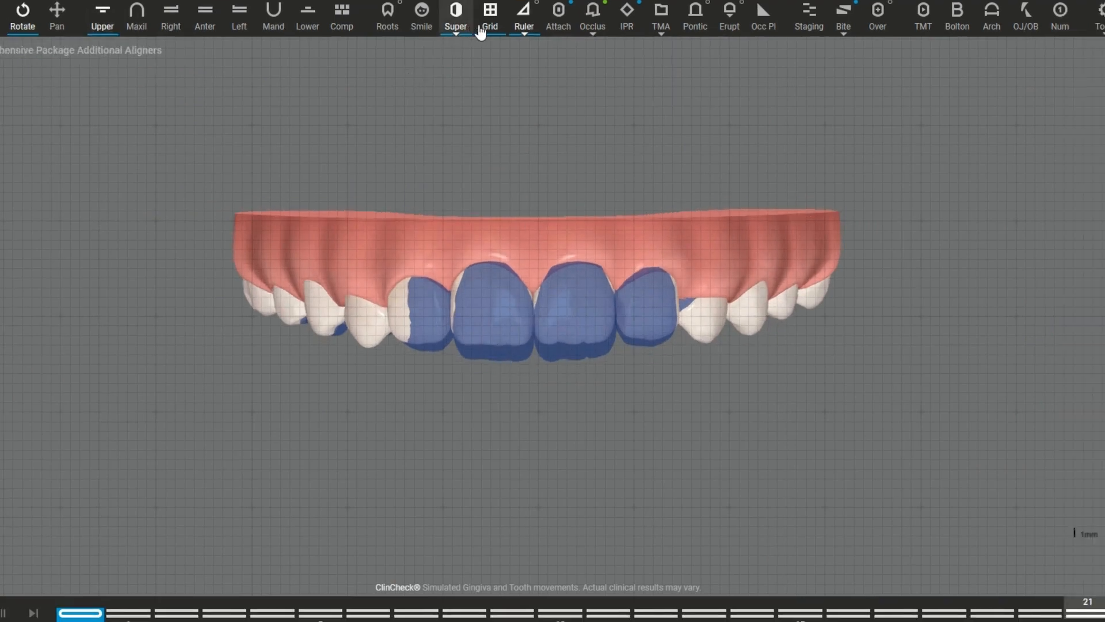
click(481, 30)
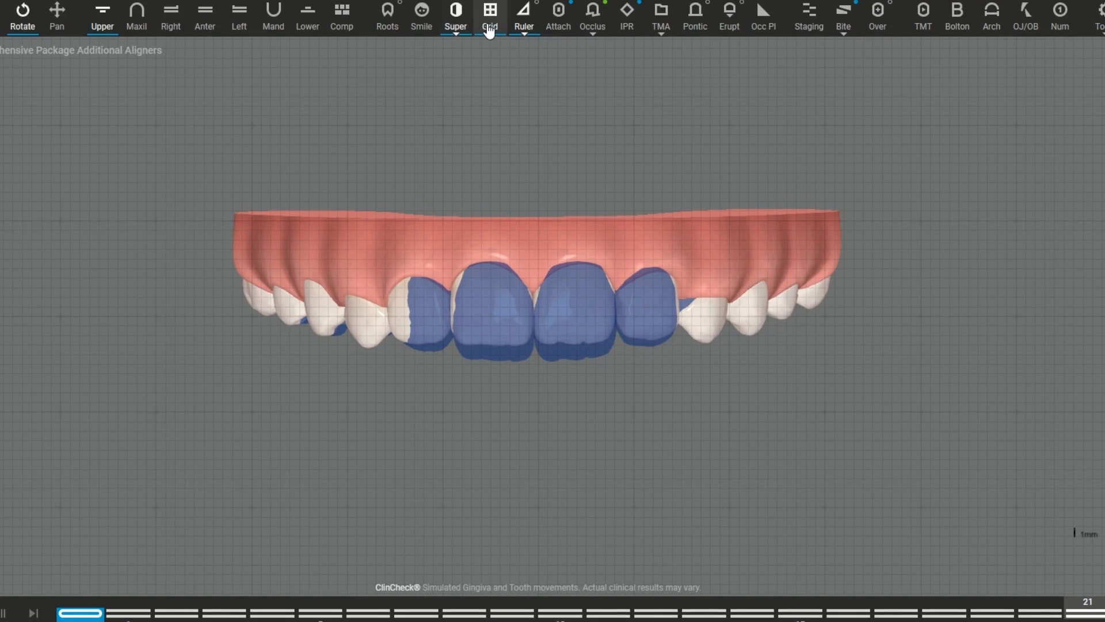
click(519, 33)
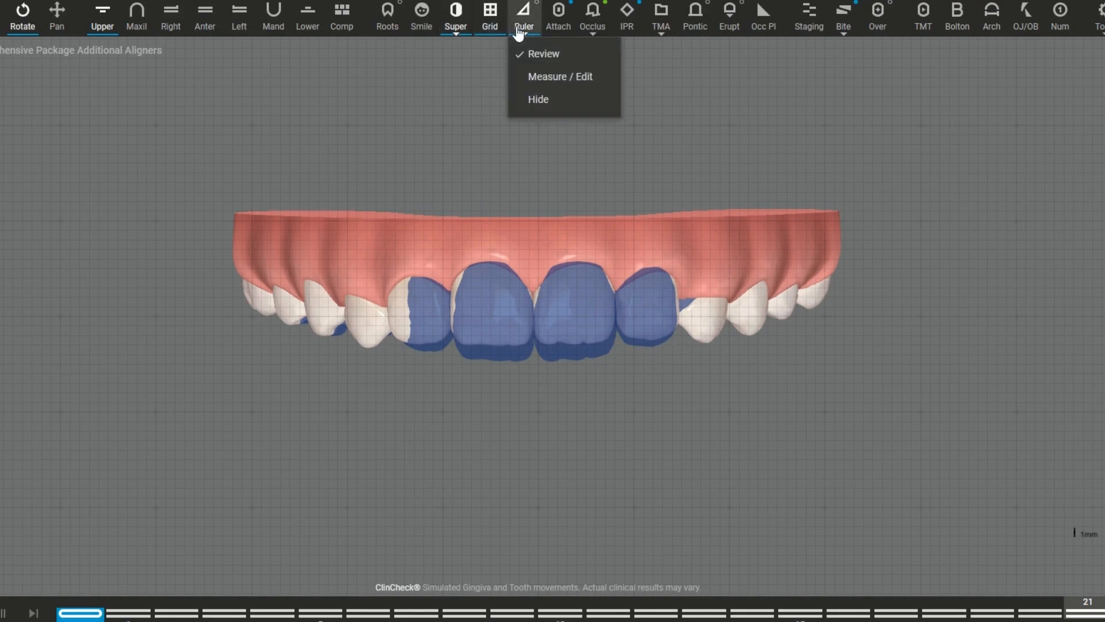
click(551, 80)
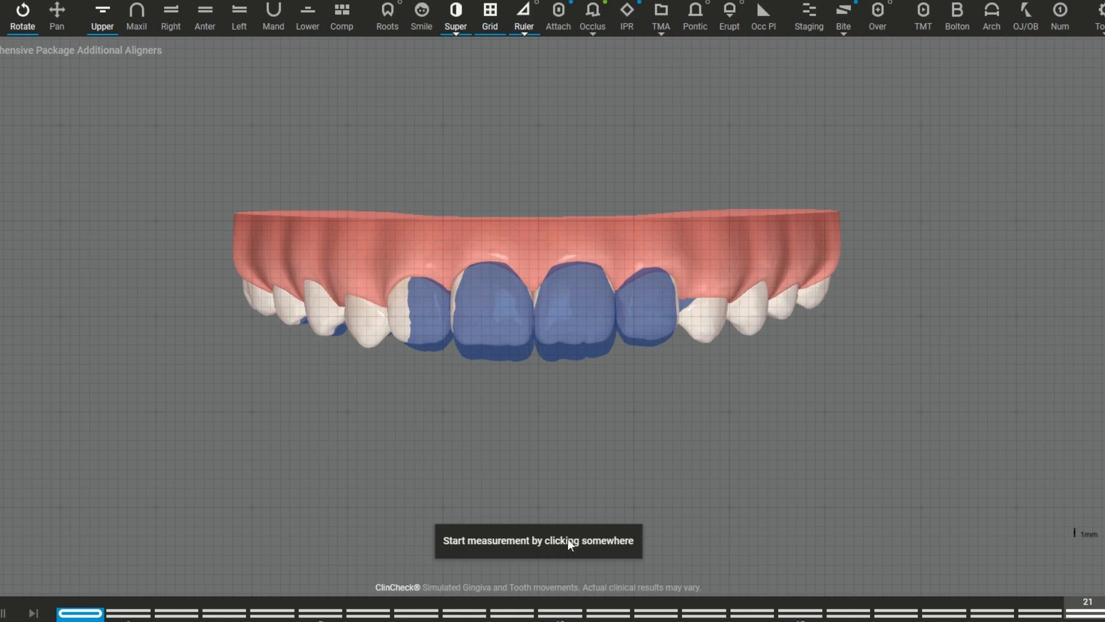
drag(450, 310, 534, 314)
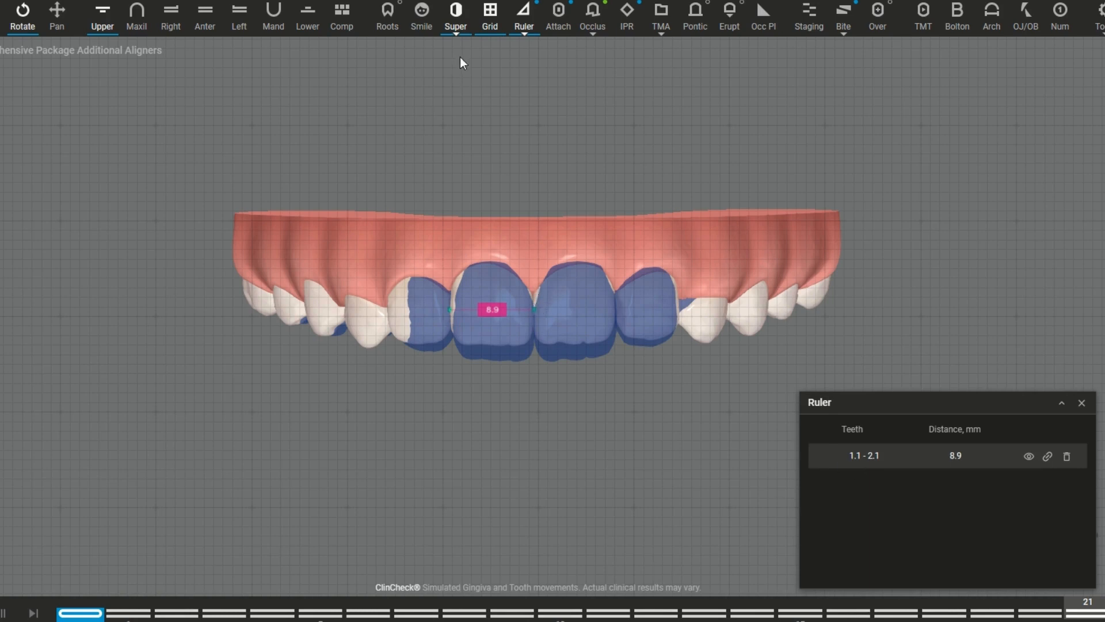
Step: Show the attachments on the upper arch, and hide the ruler measurement and the superimposition
click(560, 23)
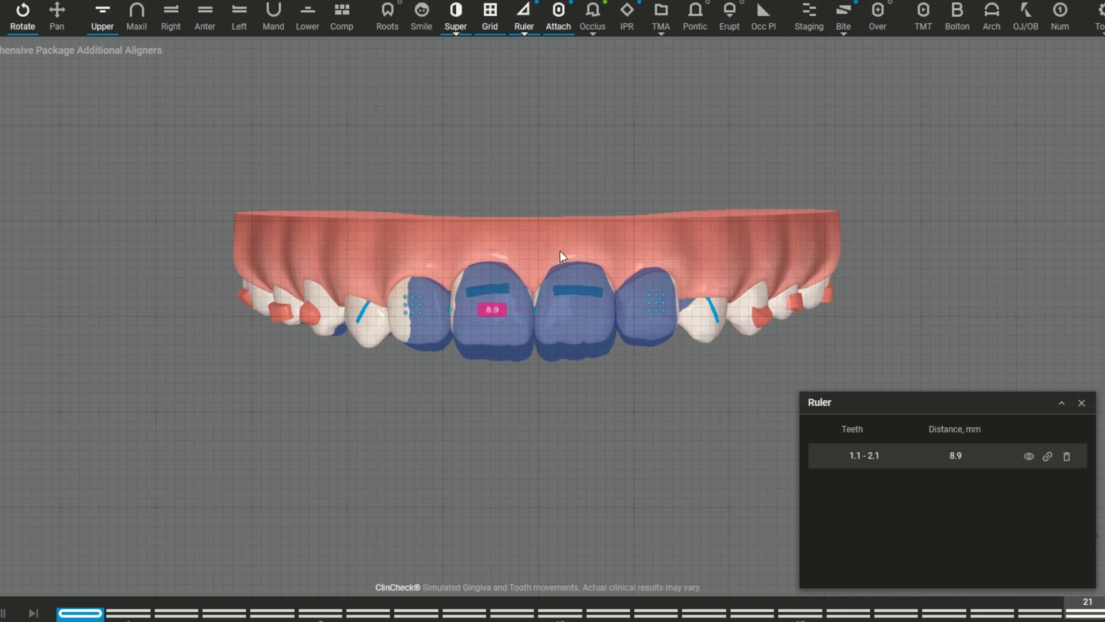
click(1082, 403)
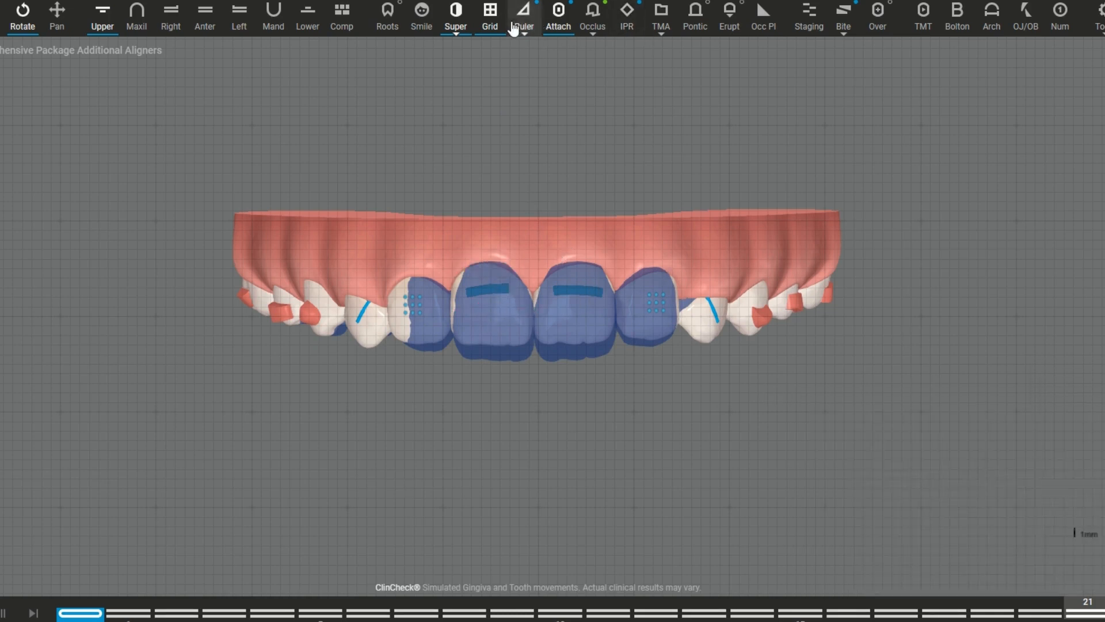
click(451, 26)
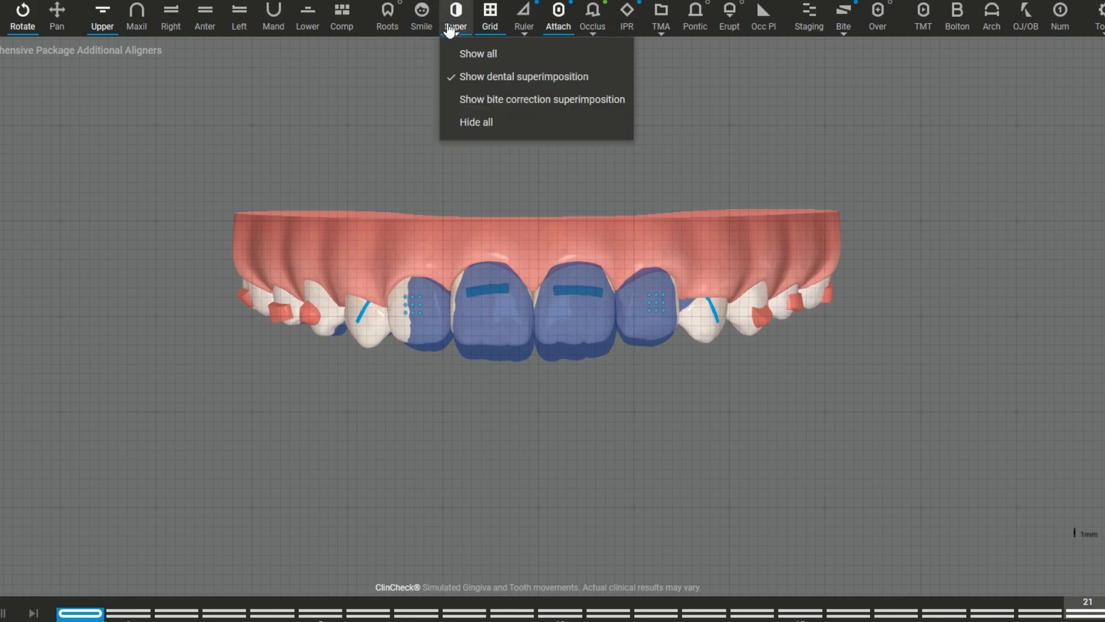
click(467, 122)
Step: Rotate the upper arch to both sides to inspect the attachment types and aligner features on each tooth
drag(502, 334, 349, 339)
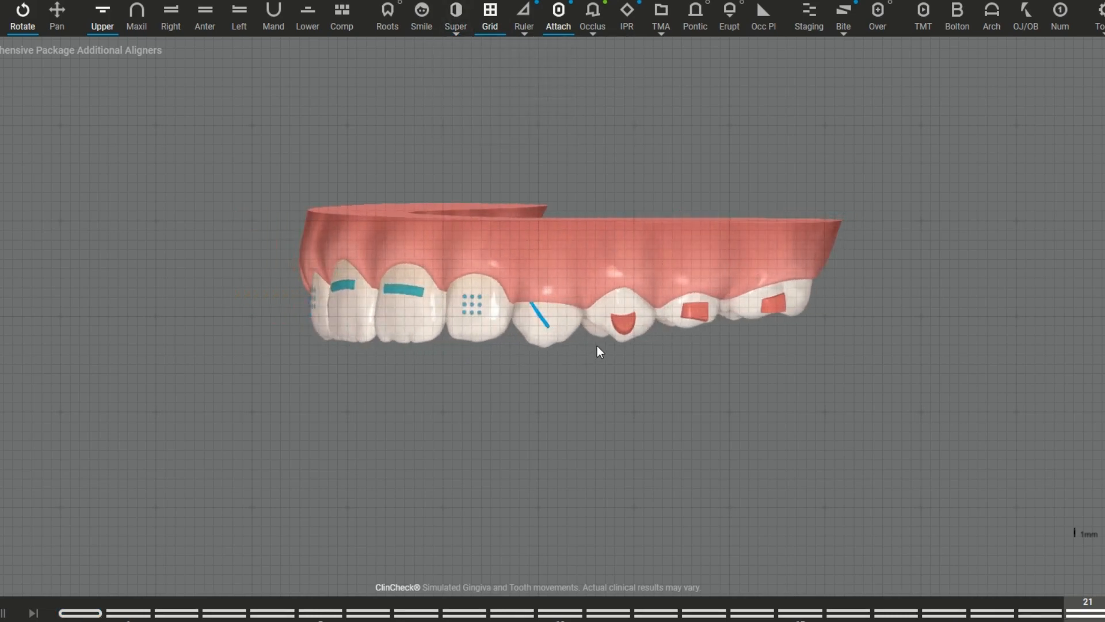
drag(596, 346, 564, 337)
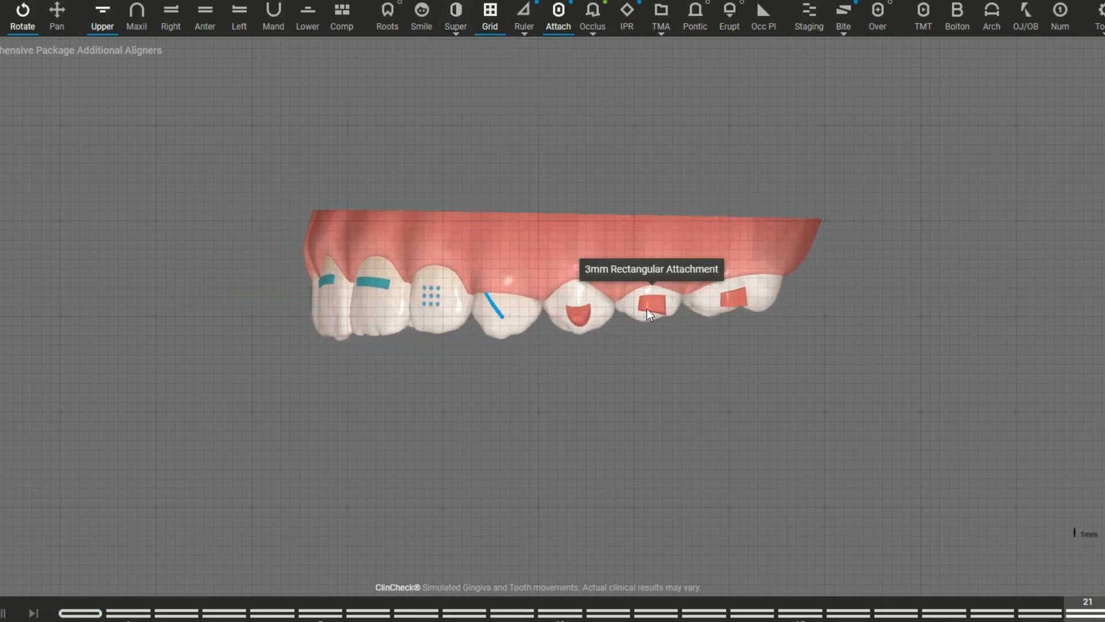
drag(513, 324, 572, 305)
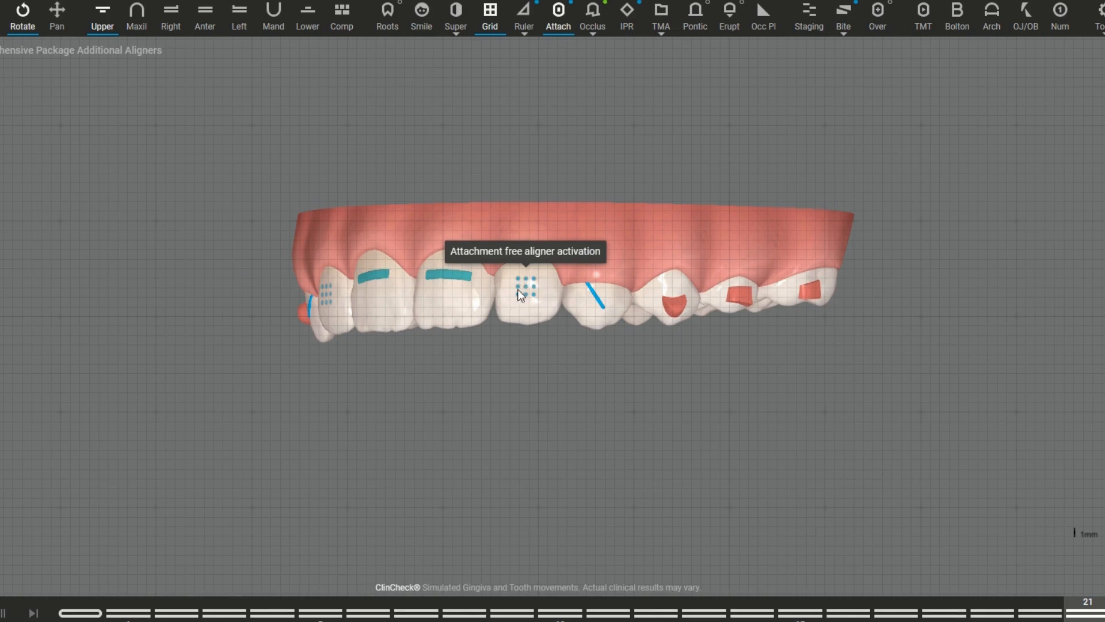
drag(517, 303, 591, 303)
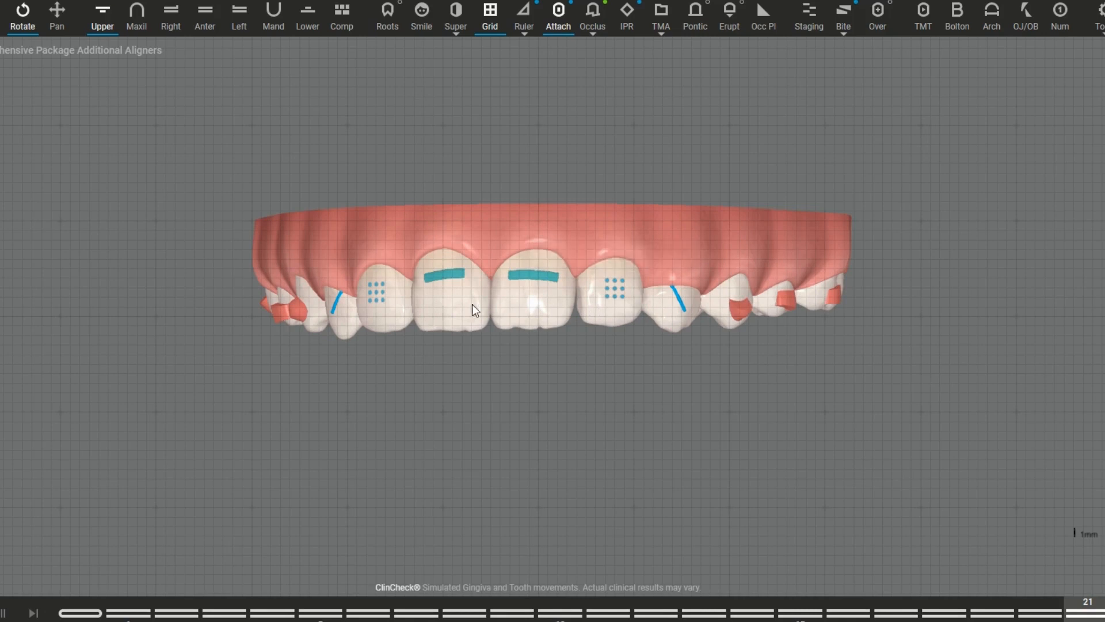
drag(409, 323, 561, 323)
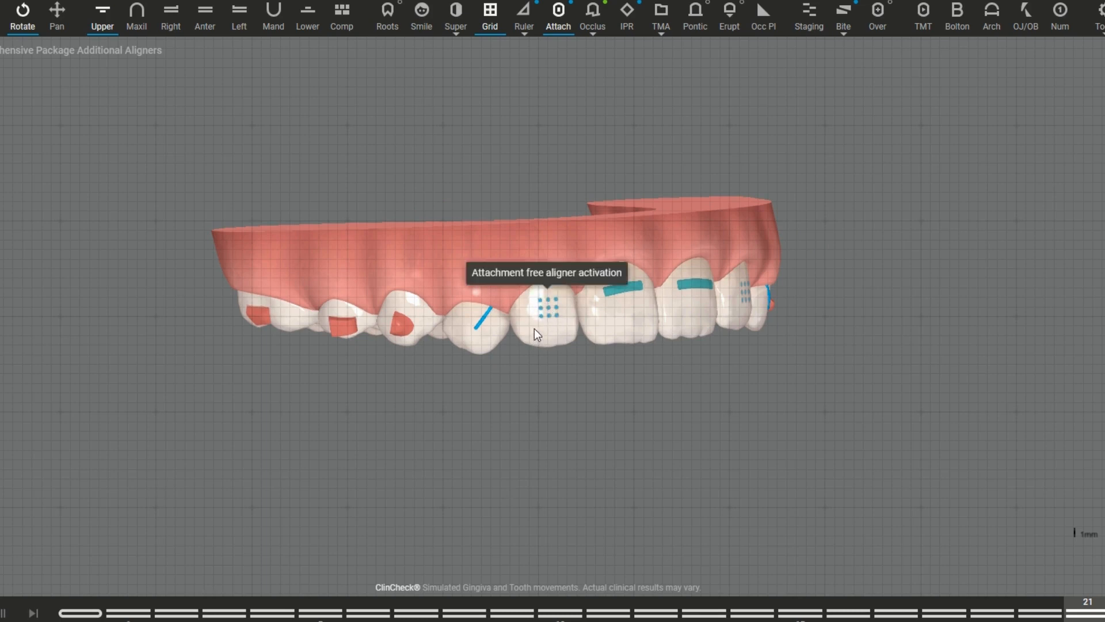
drag(534, 328, 606, 310)
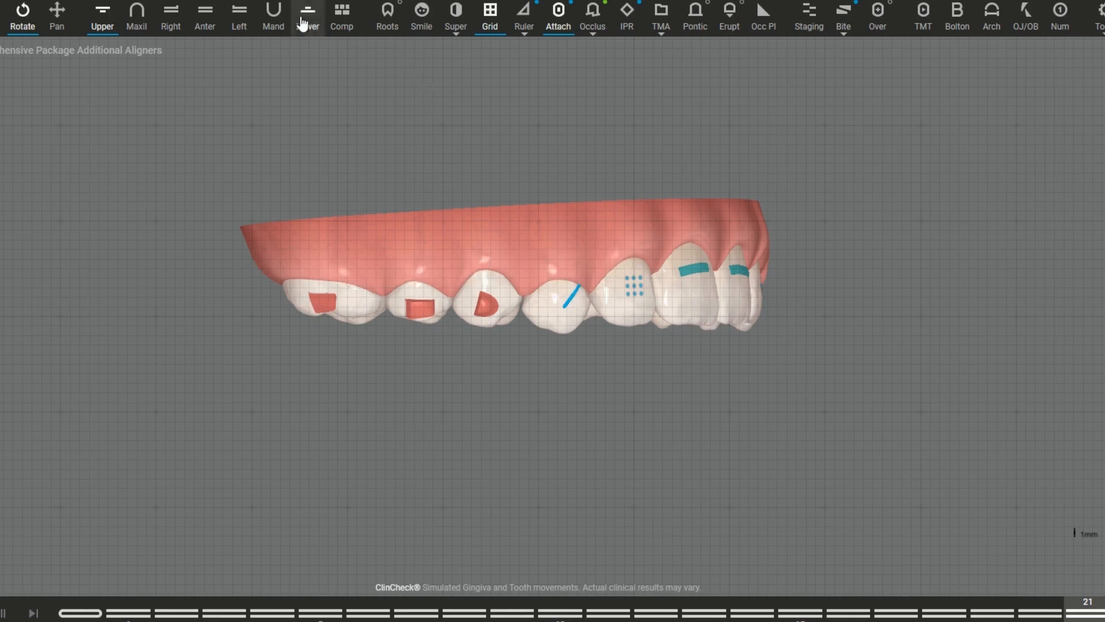
drag(610, 295, 472, 255)
Step: Replace the attachments with the occlusal contacts and inspect them on both arches from the anterior view and both sides
click(558, 16)
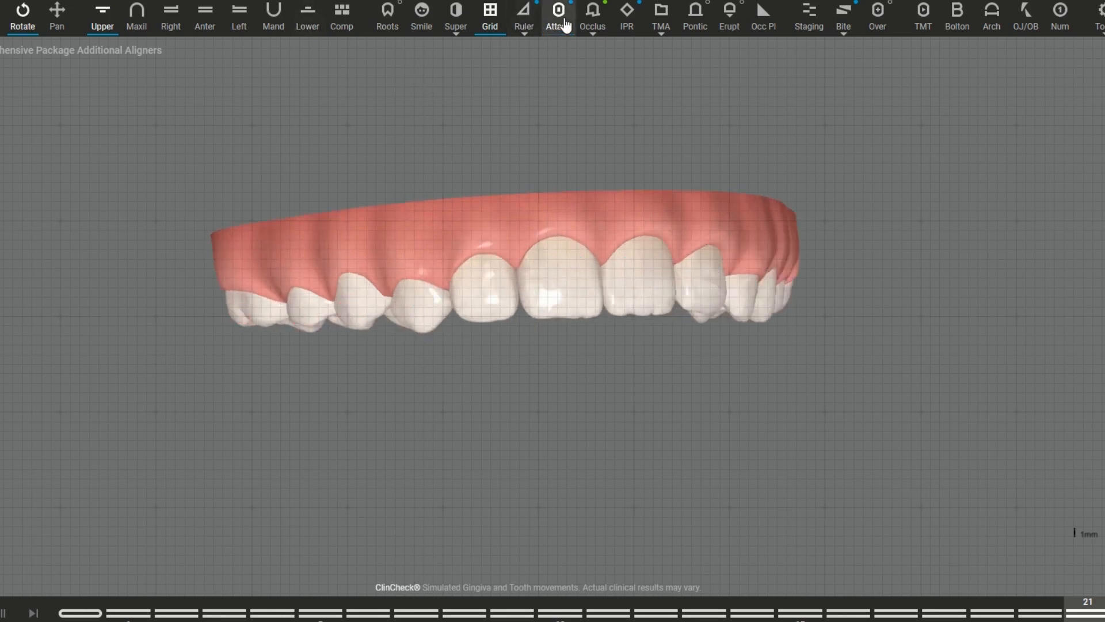
click(593, 32)
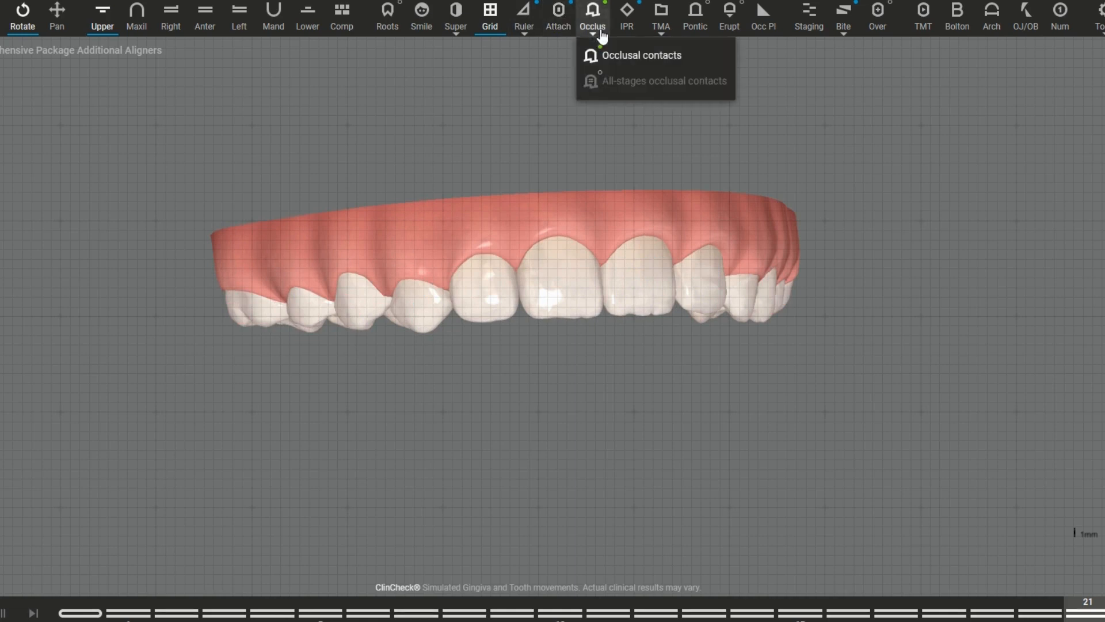
click(605, 70)
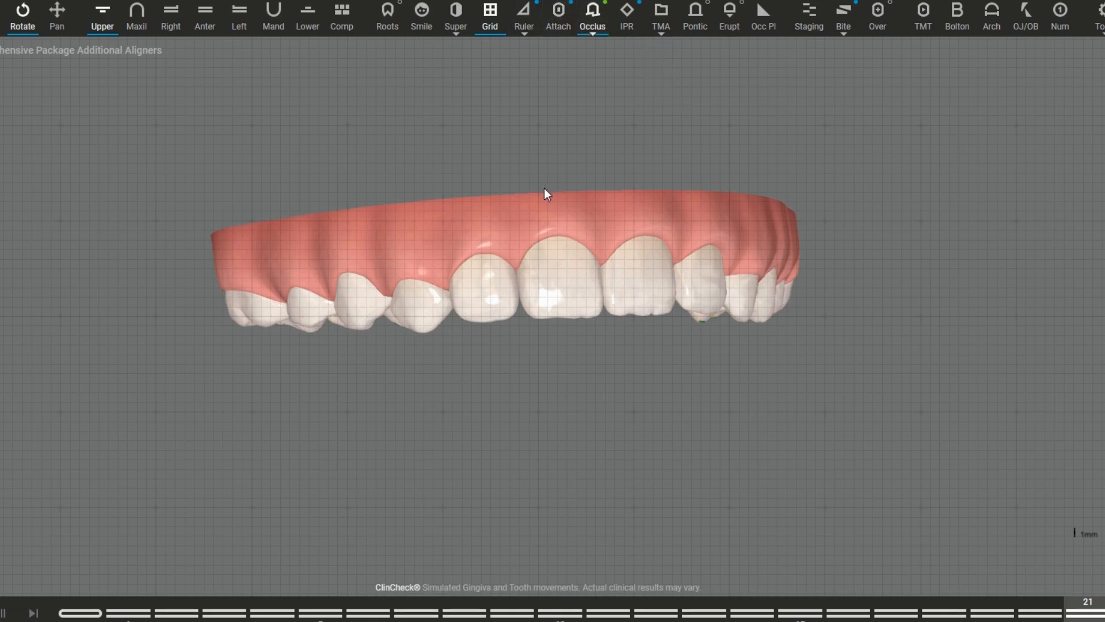
click(205, 17)
drag(516, 338, 472, 327)
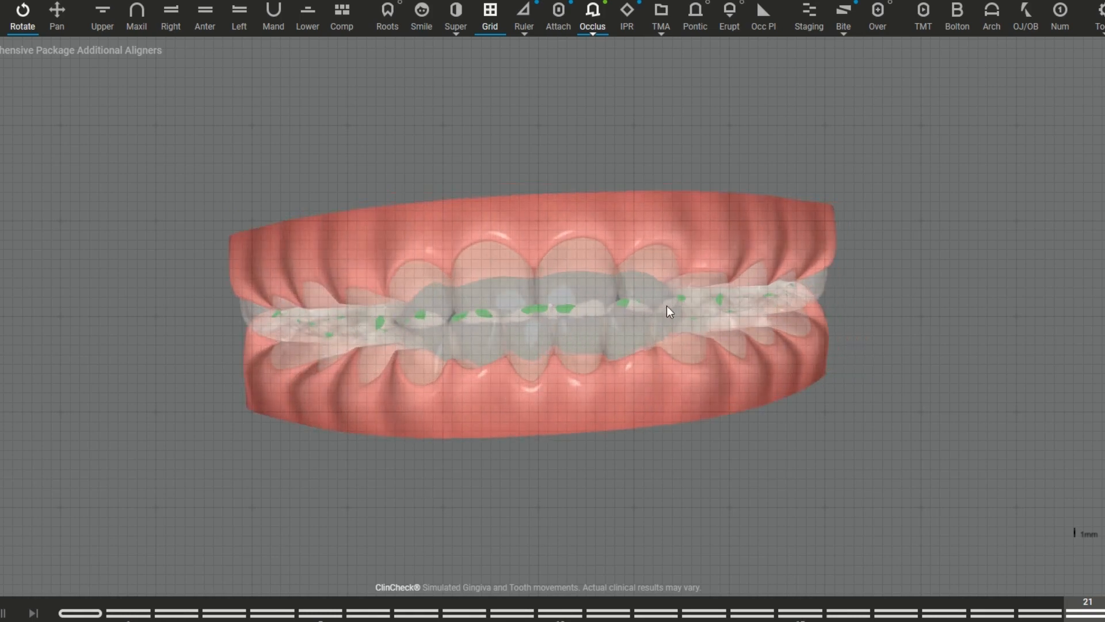
drag(747, 297, 605, 309)
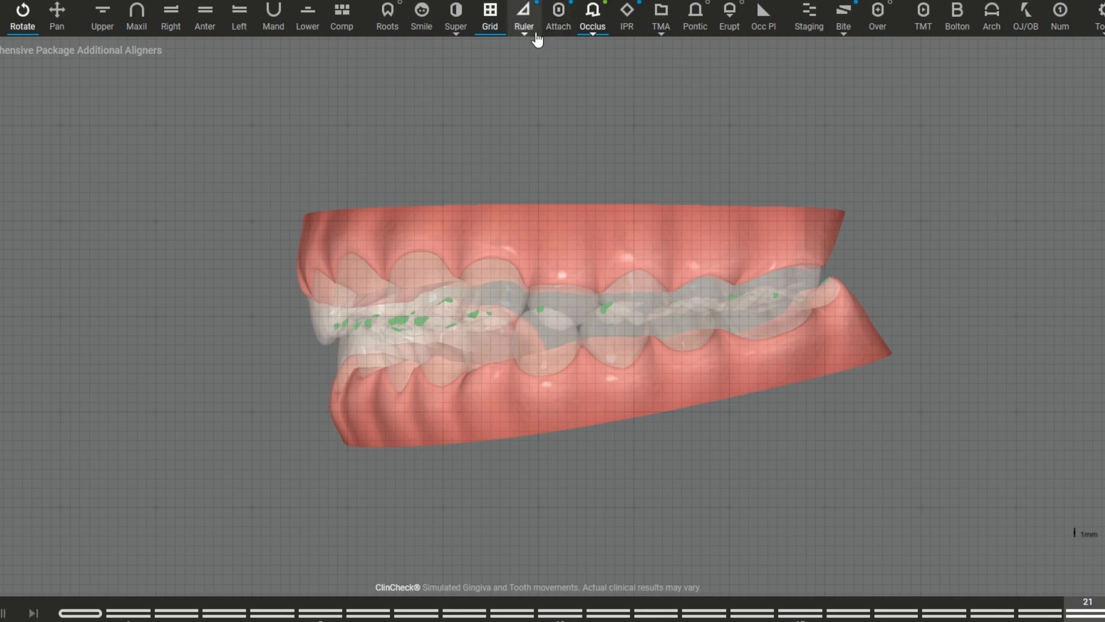
drag(438, 317, 662, 300)
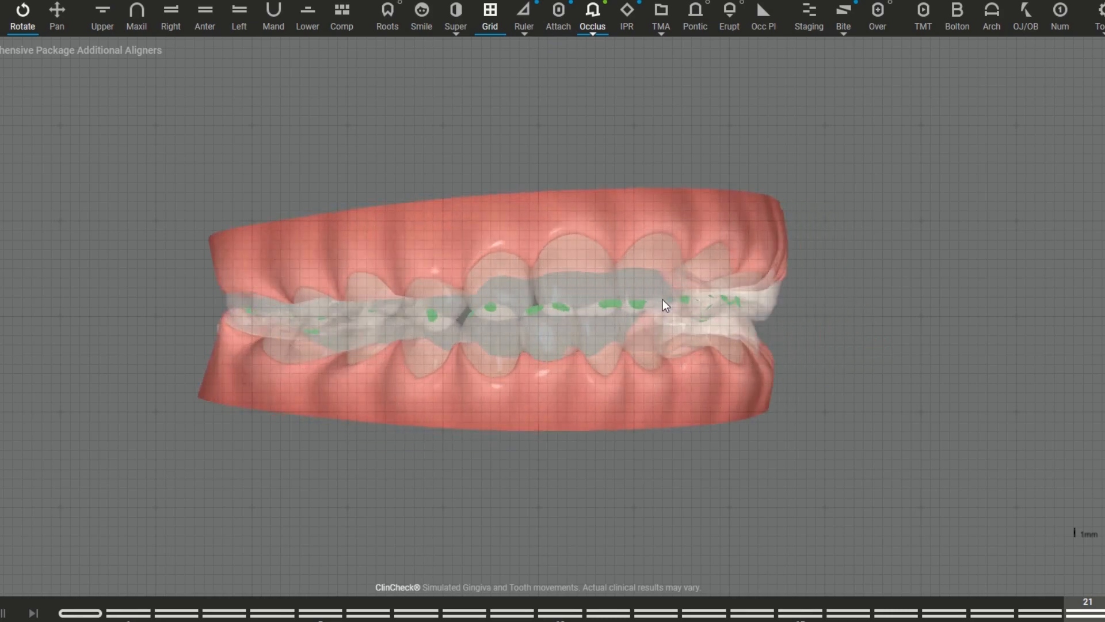
Step: Replace the occlusal contacts with the IPR markers and check the details of several markers between the lower front teeth
click(628, 20)
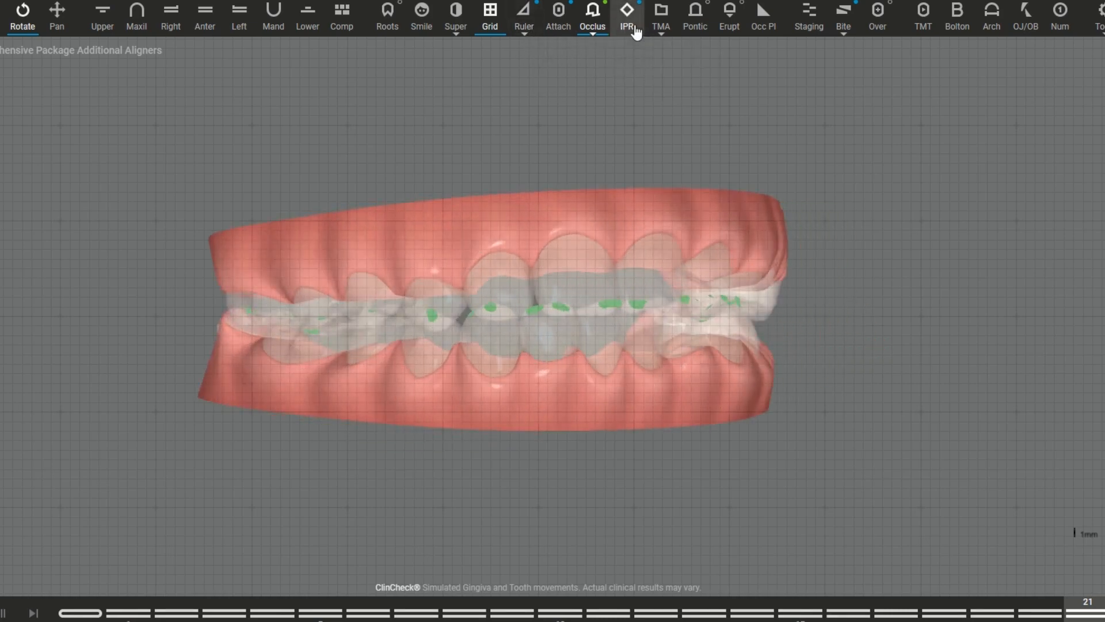
click(592, 29)
click(606, 56)
drag(496, 328, 451, 428)
mouse_move(397, 452)
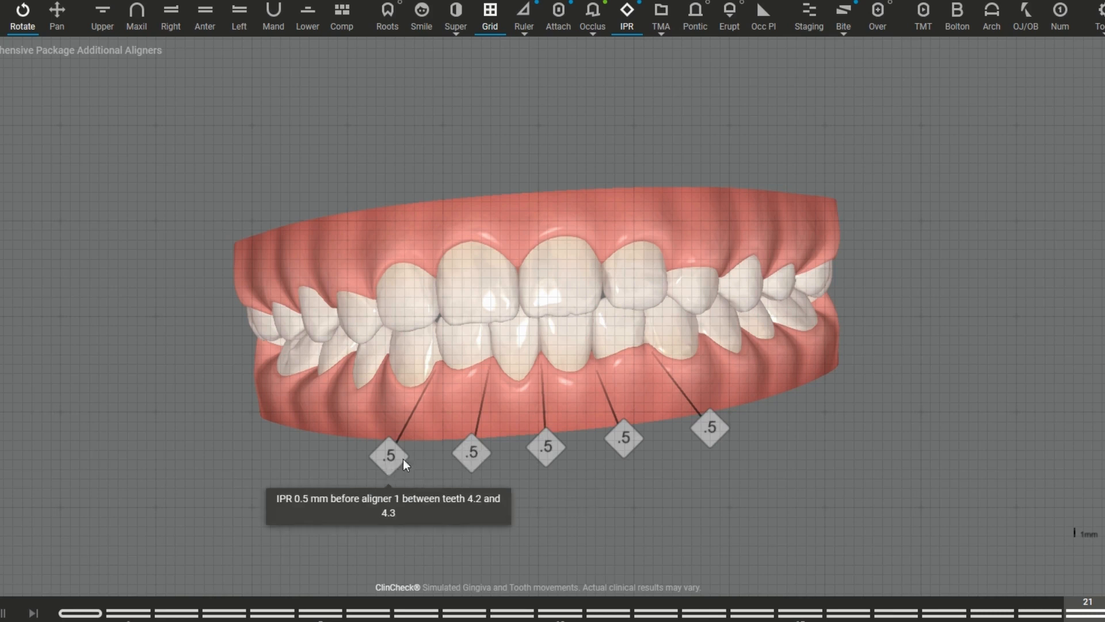
mouse_move(548, 447)
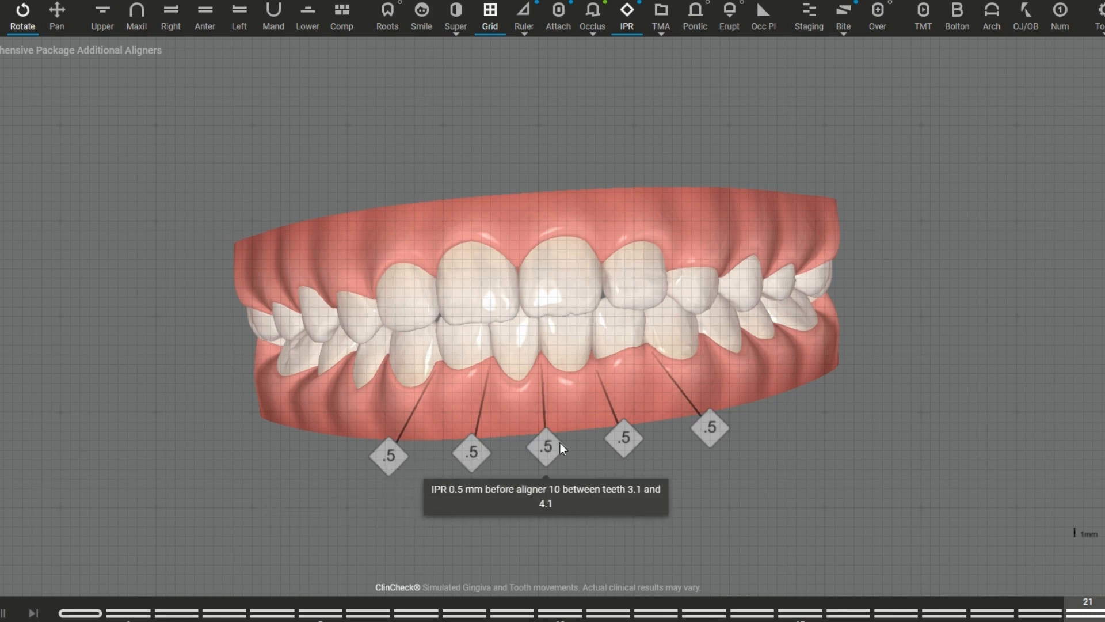
mouse_move(627, 439)
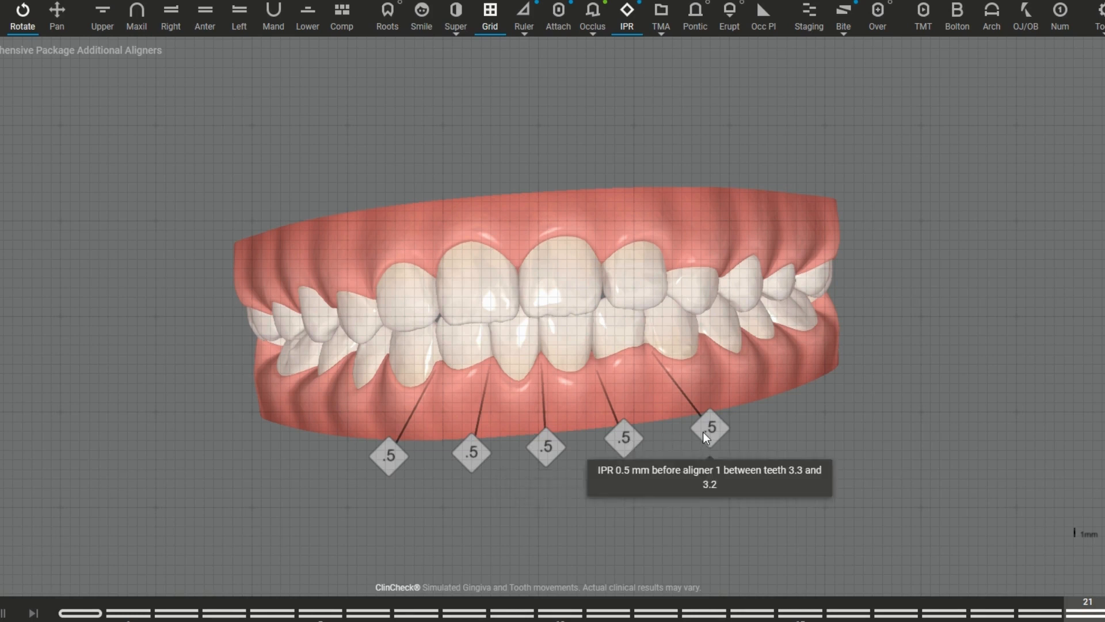
Step: Show the tooth movement assessment and read the movement details of the blue and black markers on the patient's left side
click(662, 32)
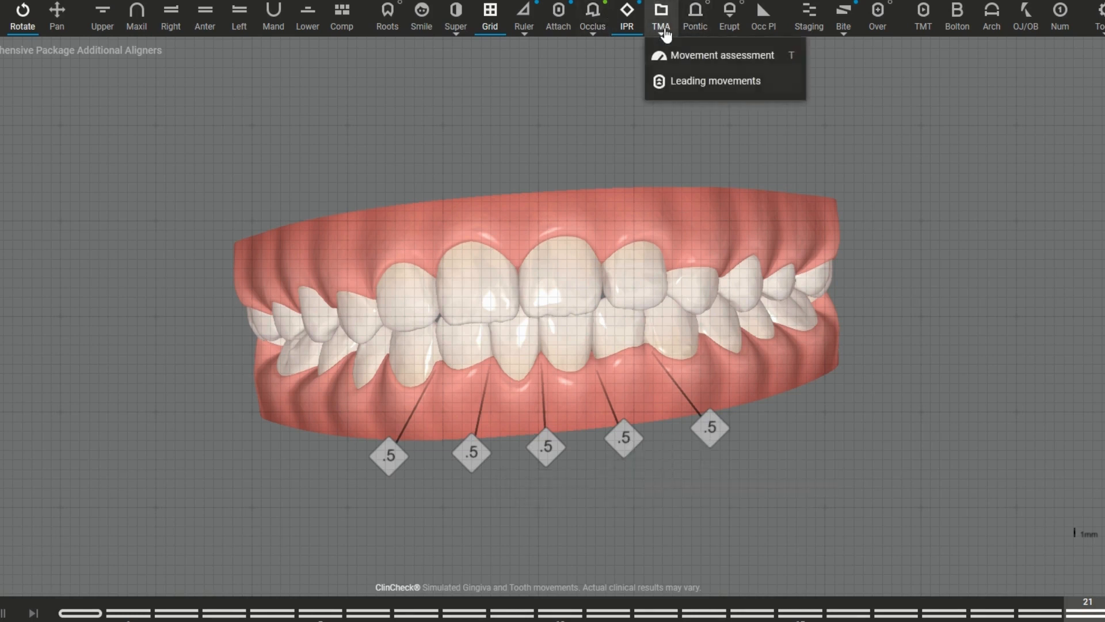
click(688, 65)
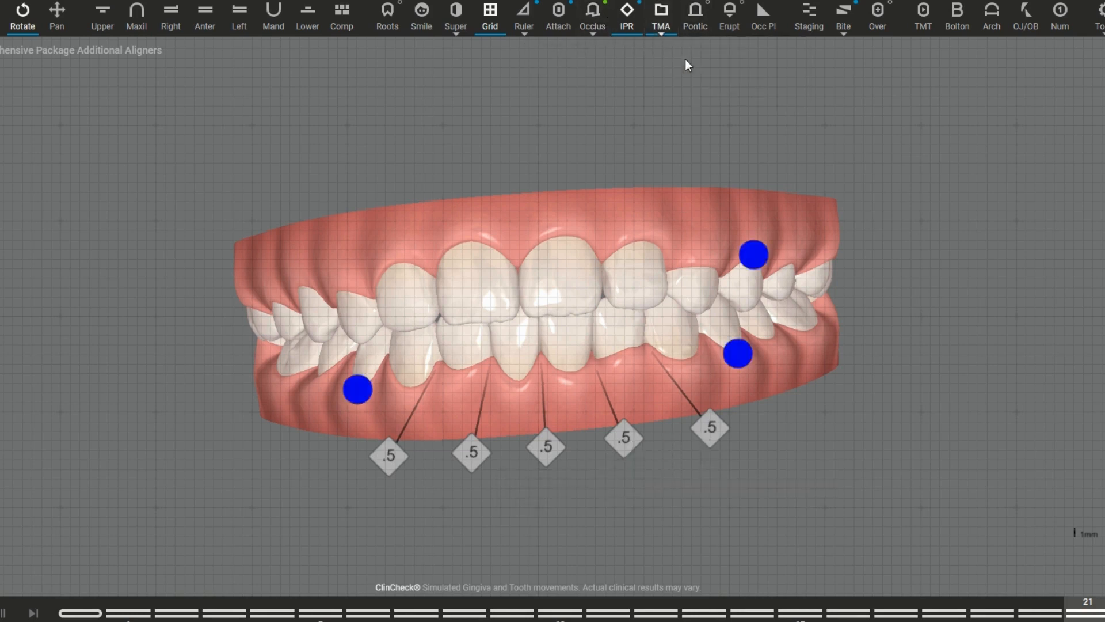
drag(600, 230, 444, 255)
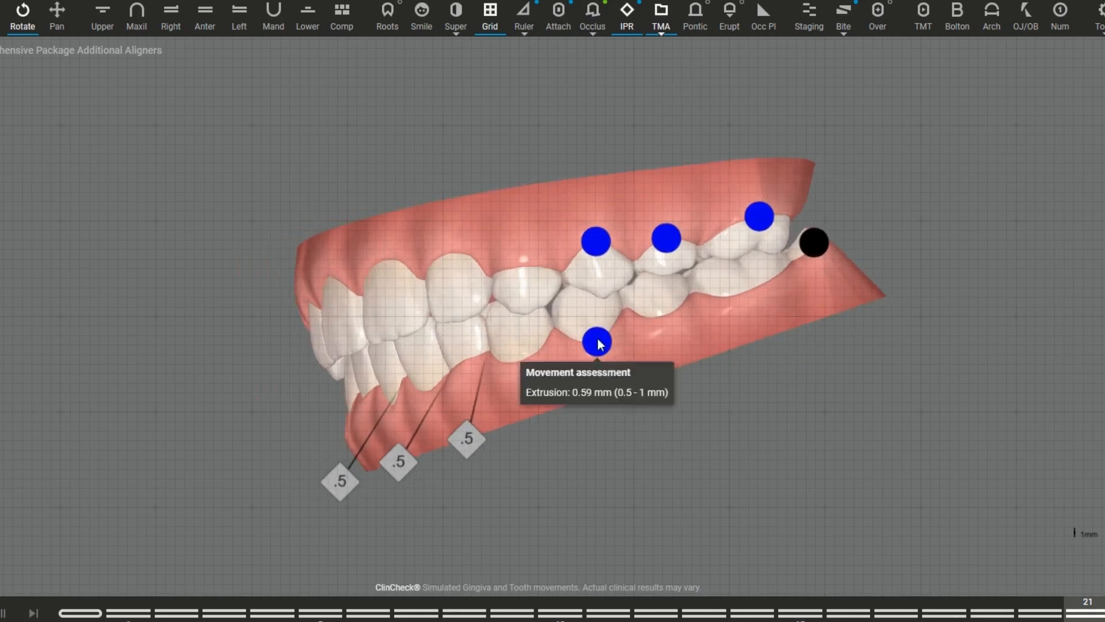
drag(599, 345, 533, 401)
drag(310, 365, 294, 307)
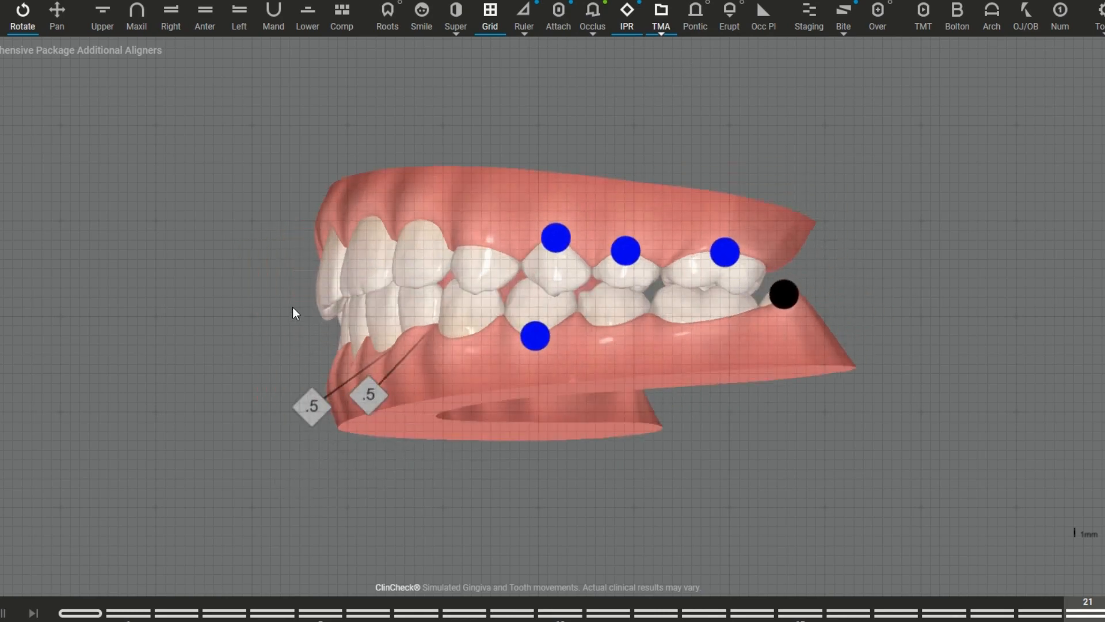
mouse_move(794, 305)
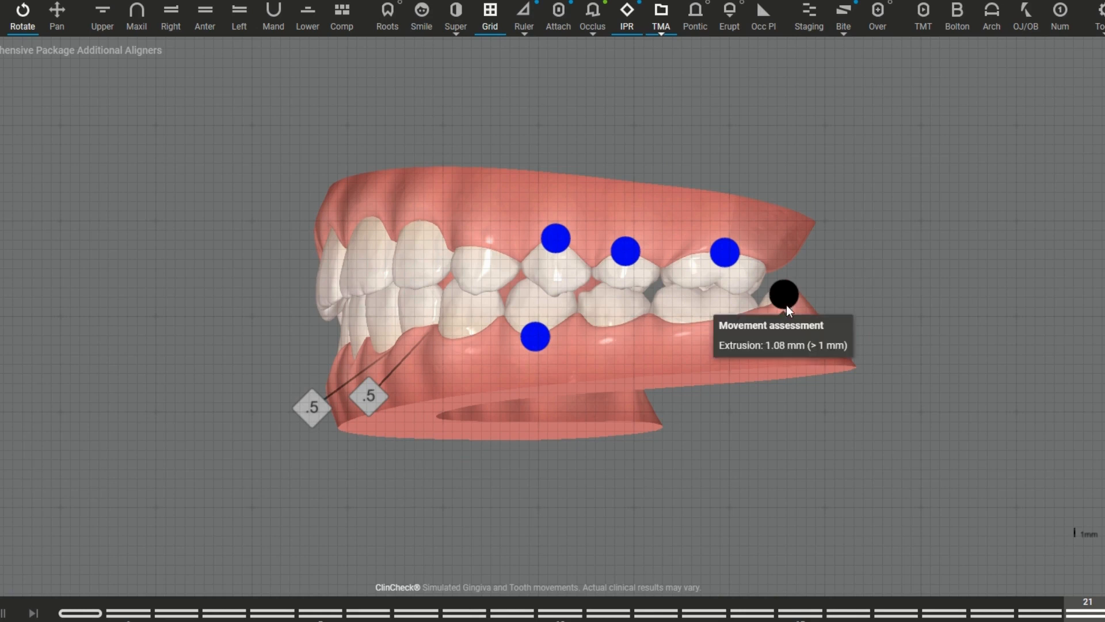
mouse_move(552, 247)
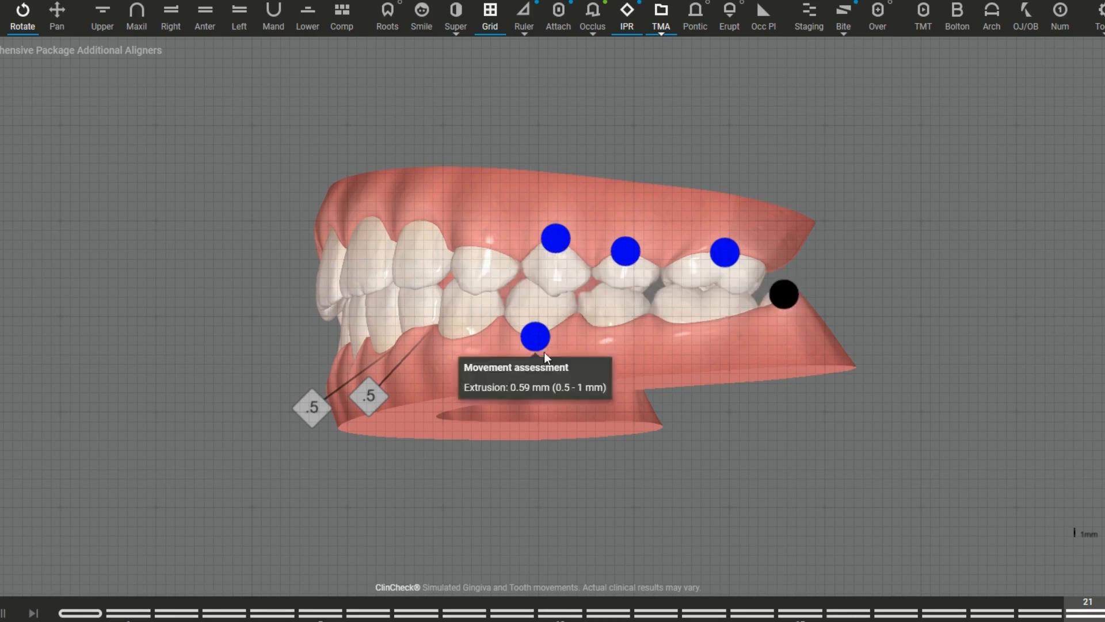
Step: Rotate the model to the patient's right side and back to the left to inspect the movement assessment markers
drag(482, 295, 607, 246)
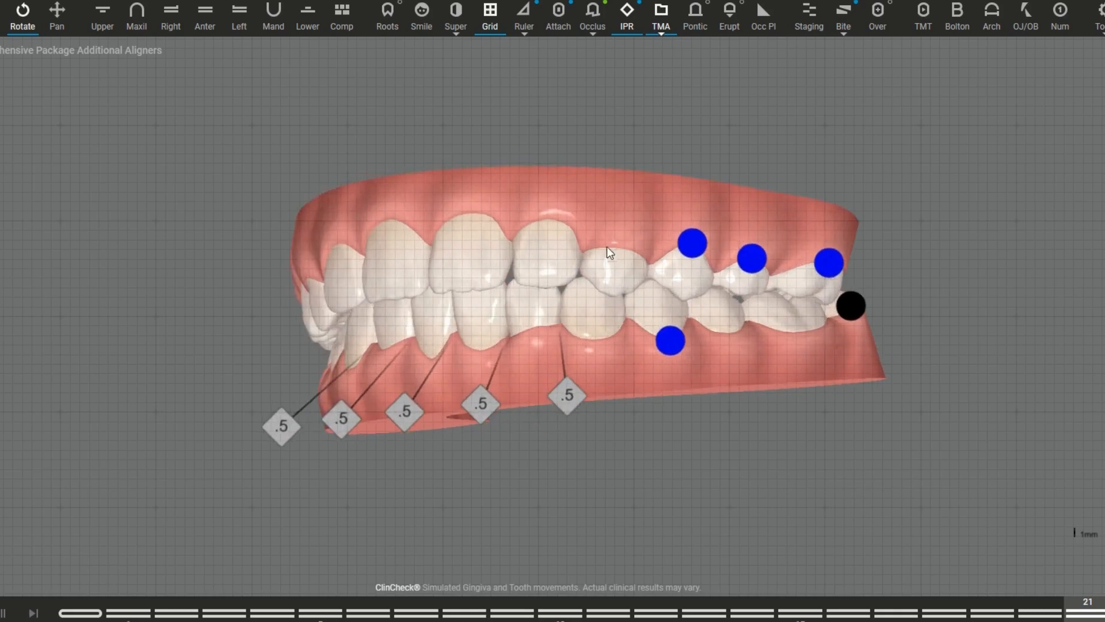
drag(333, 295, 367, 284)
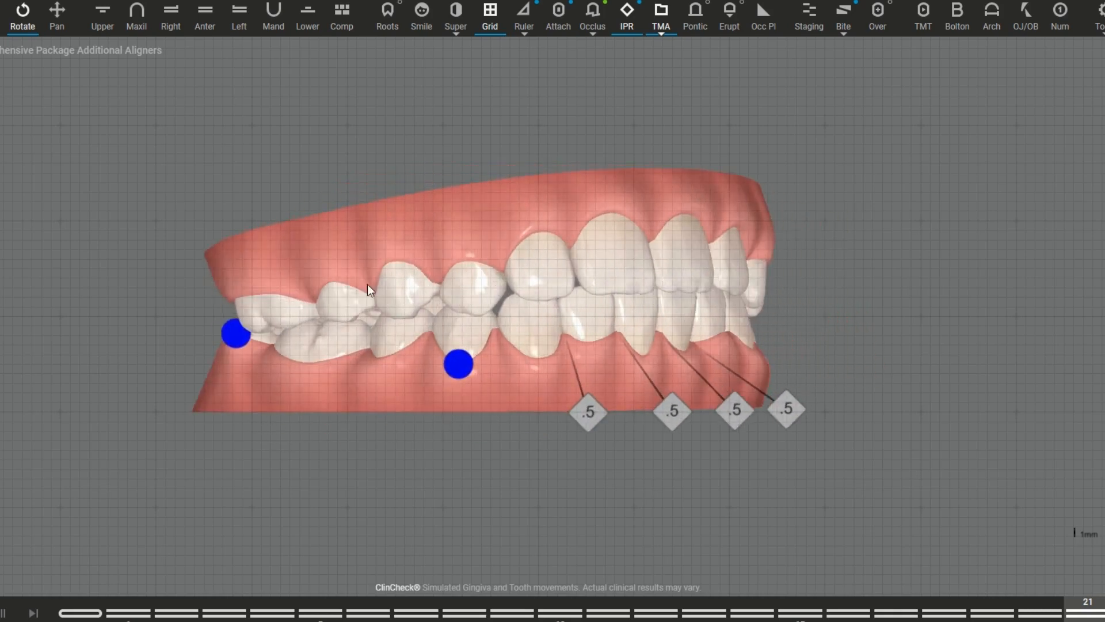
drag(356, 345, 483, 316)
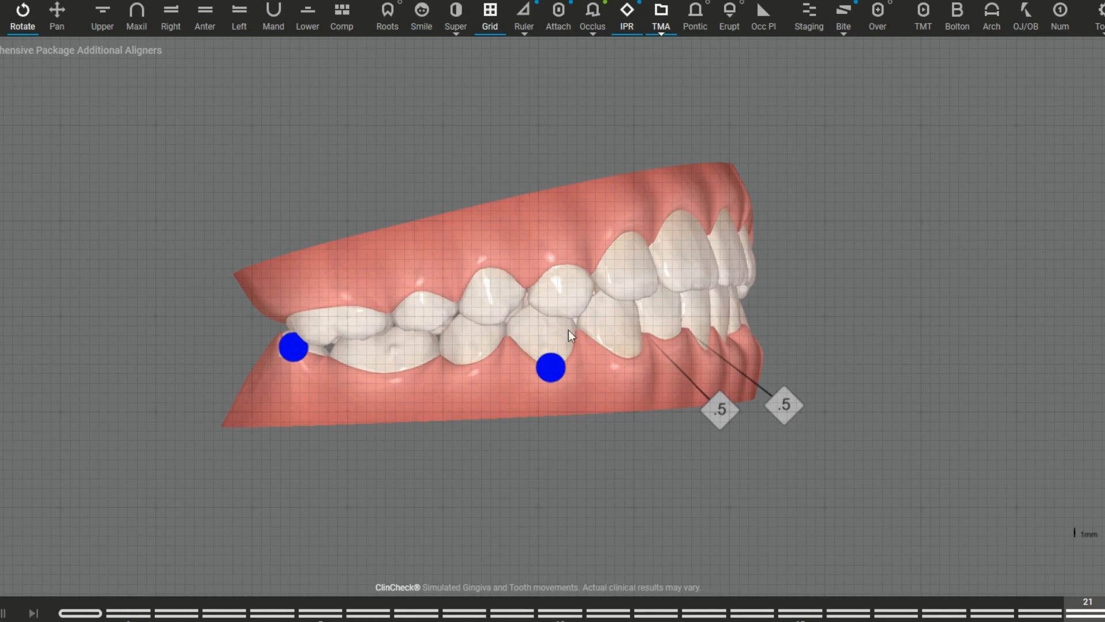
drag(699, 311, 461, 305)
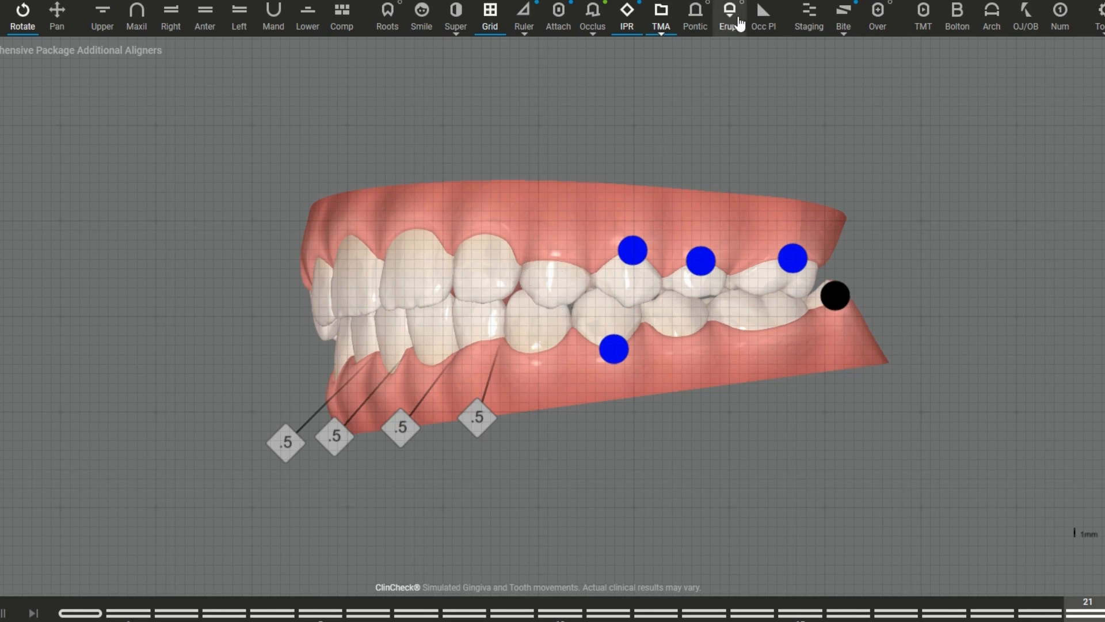
drag(718, 194, 618, 330)
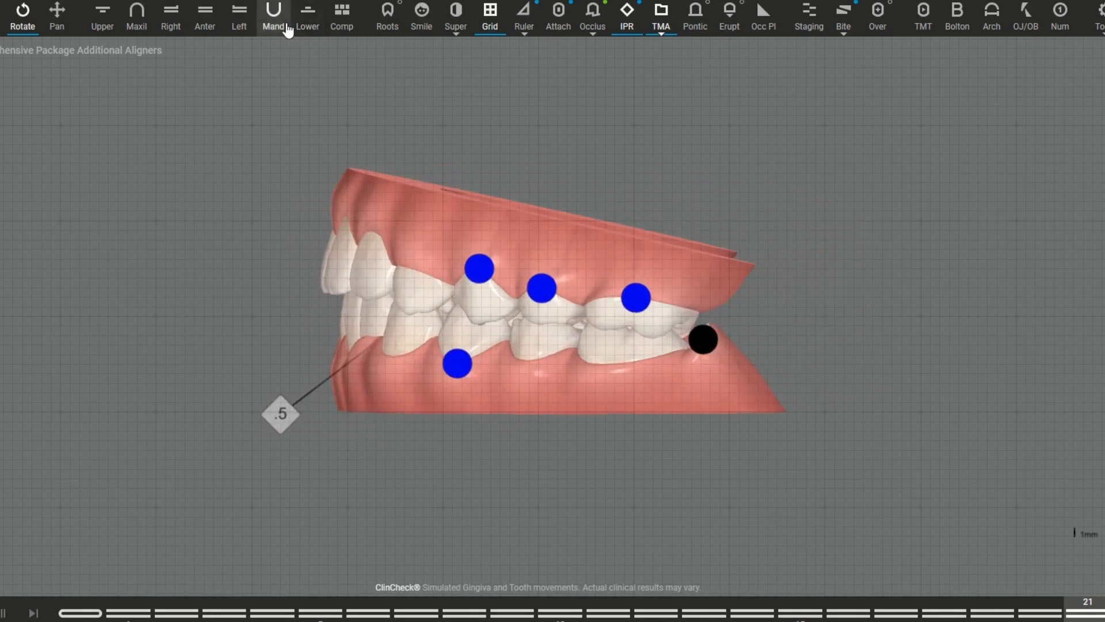
Step: Isolate the lower arch and inspect its movement assessment and IPR markers from the occlusal view
click(307, 16)
mouse_move(266, 203)
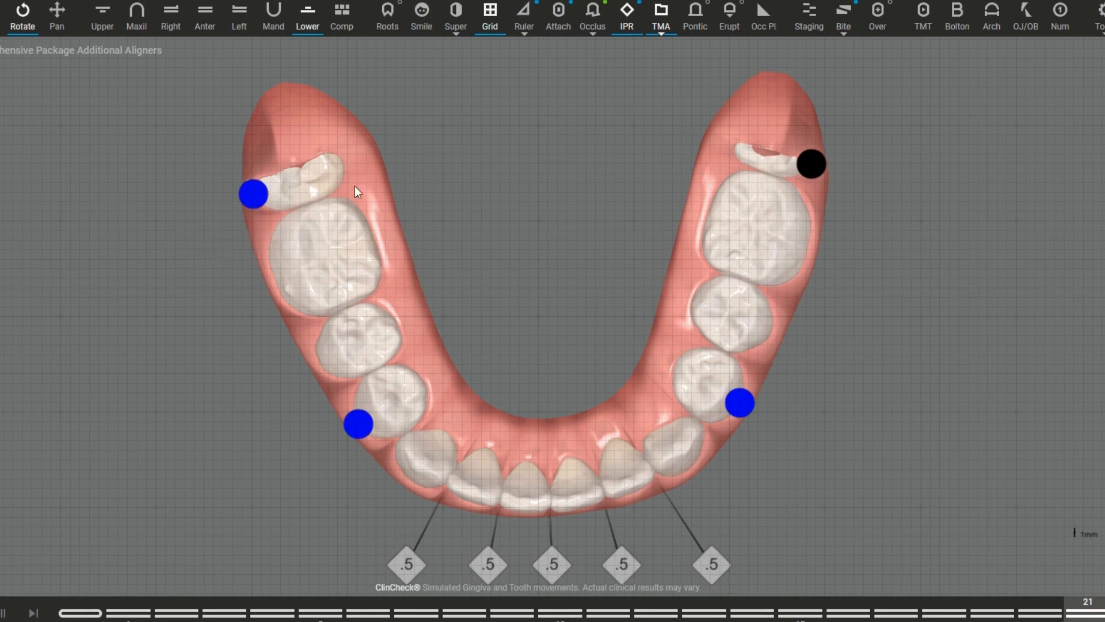
drag(555, 398, 573, 313)
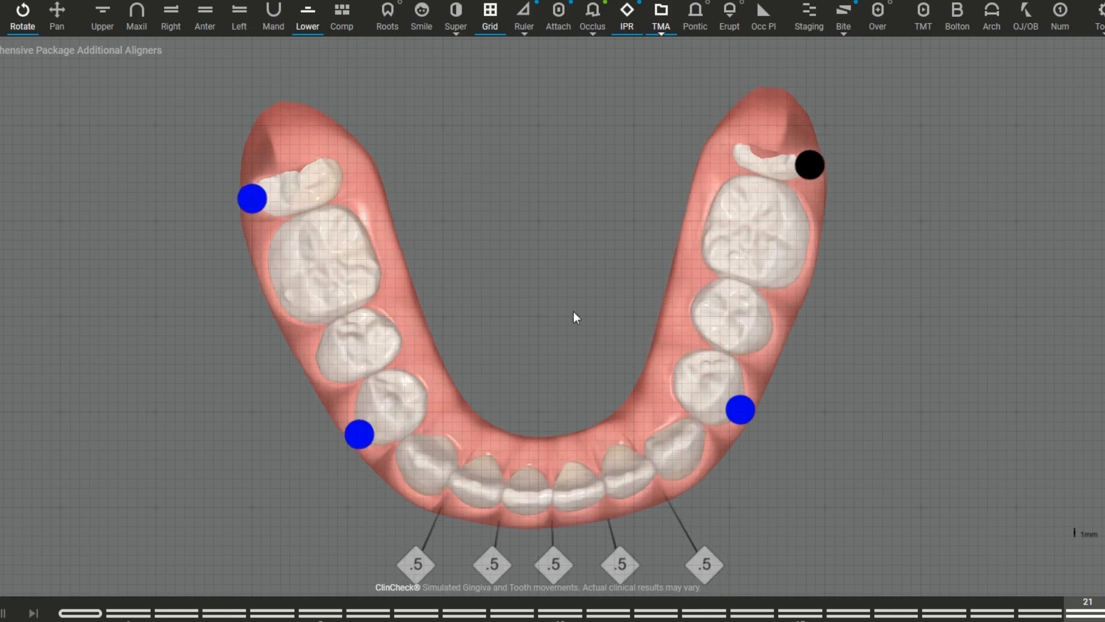
Step: Preview an occlusal plane inclination of -5.9° in the anterior view with the grid shown
click(770, 24)
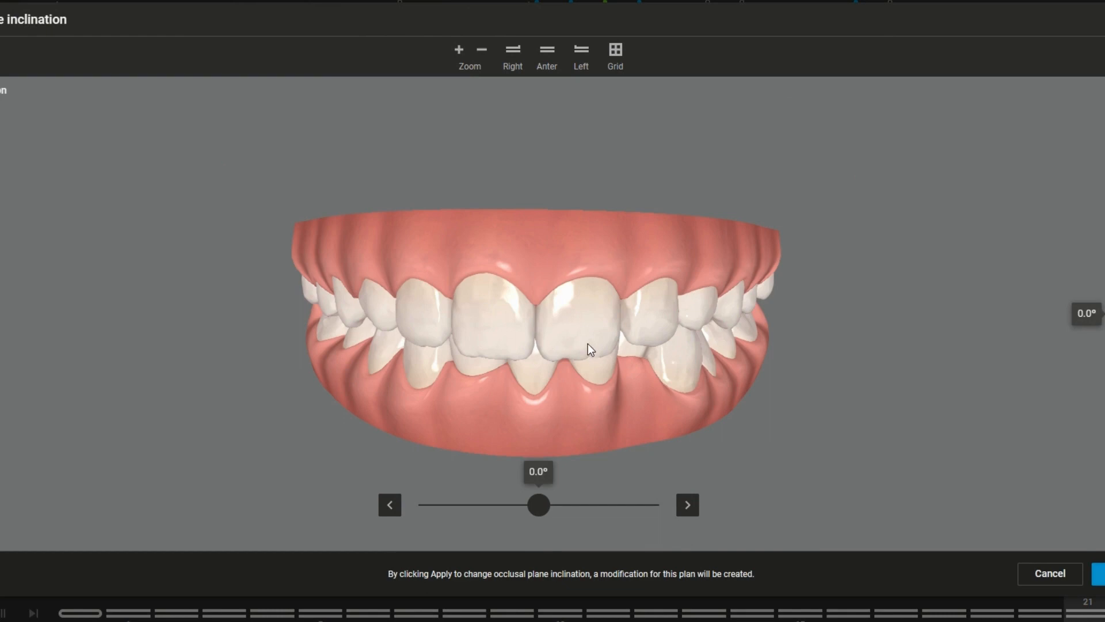
mouse_move(539, 501)
mouse_down()
mouse_move(605, 504)
mouse_move(486, 503)
mouse_move(536, 504)
mouse_up()
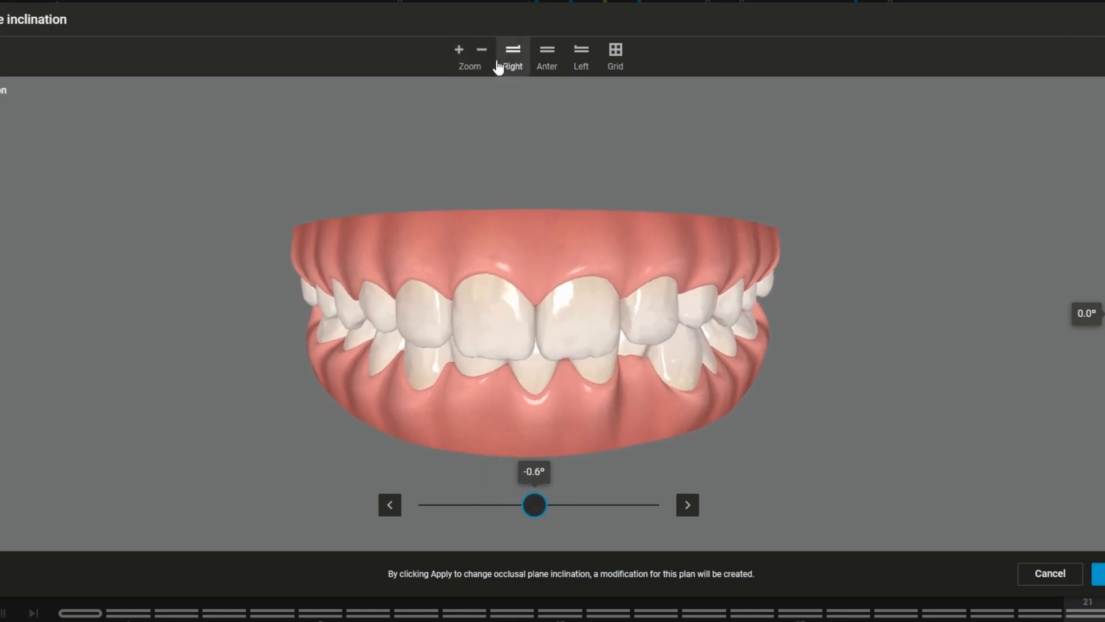
click(615, 62)
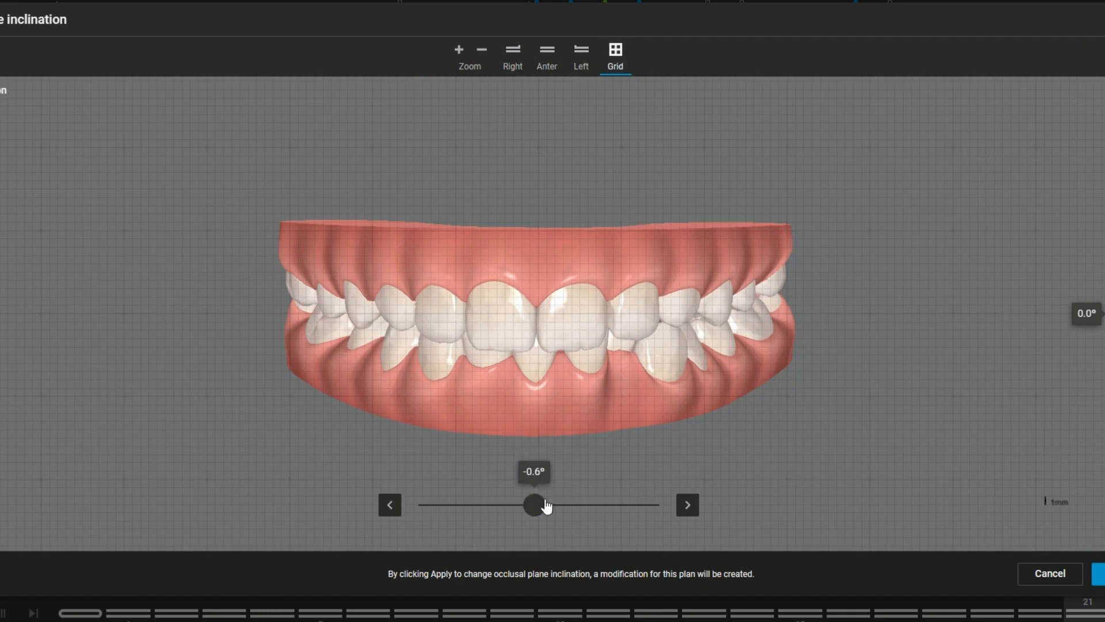
drag(535, 505, 493, 504)
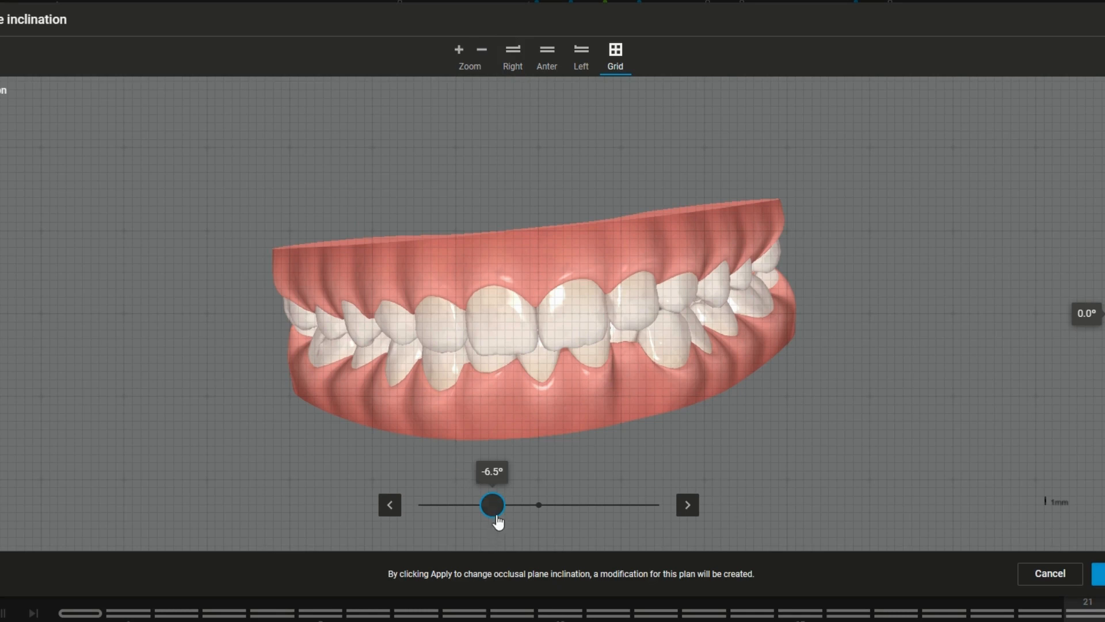
mouse_move(499, 521)
mouse_down()
mouse_move(482, 517)
mouse_move(556, 510)
mouse_move(496, 506)
mouse_up()
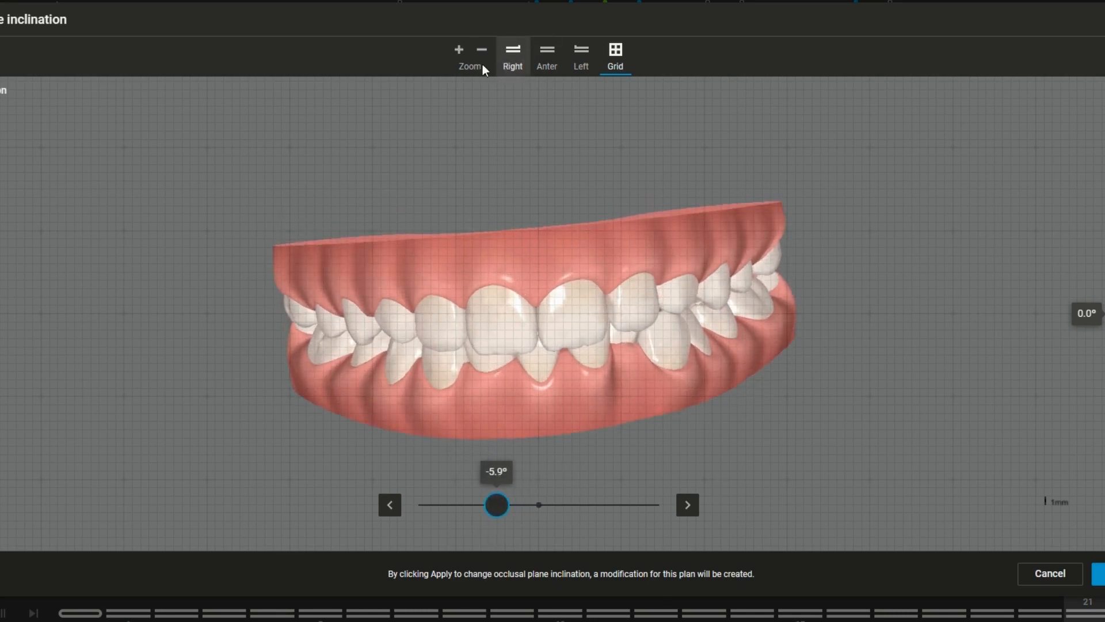
Step: Examine the inclined model from the right, anterior and left views, and leave the inclination tool with the ruler measurements closed
click(459, 53)
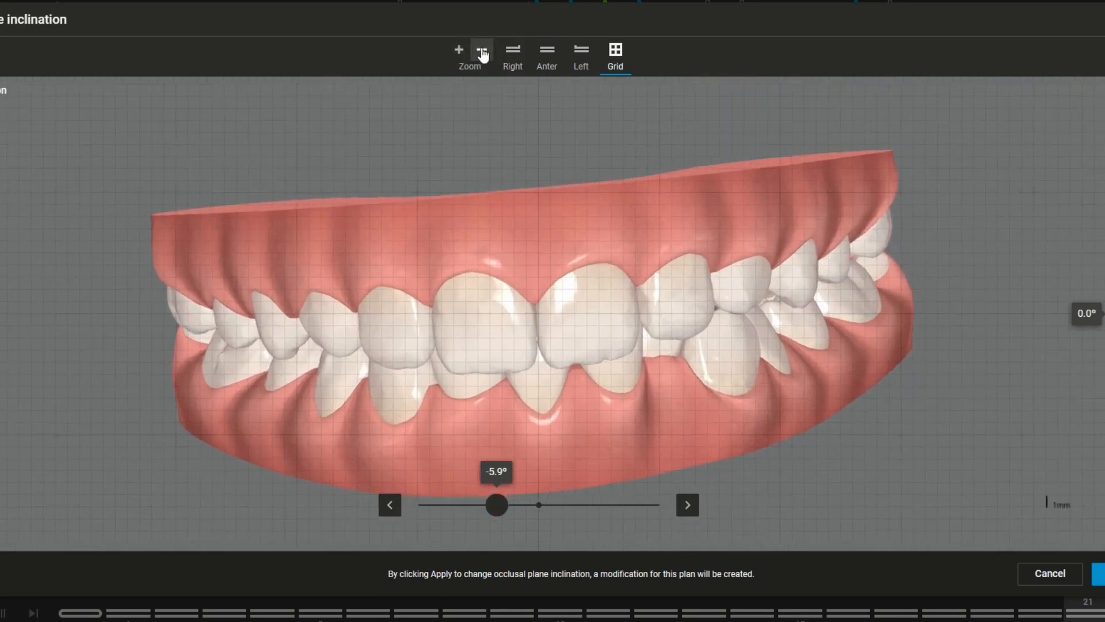
click(482, 53)
click(513, 53)
click(547, 53)
click(581, 55)
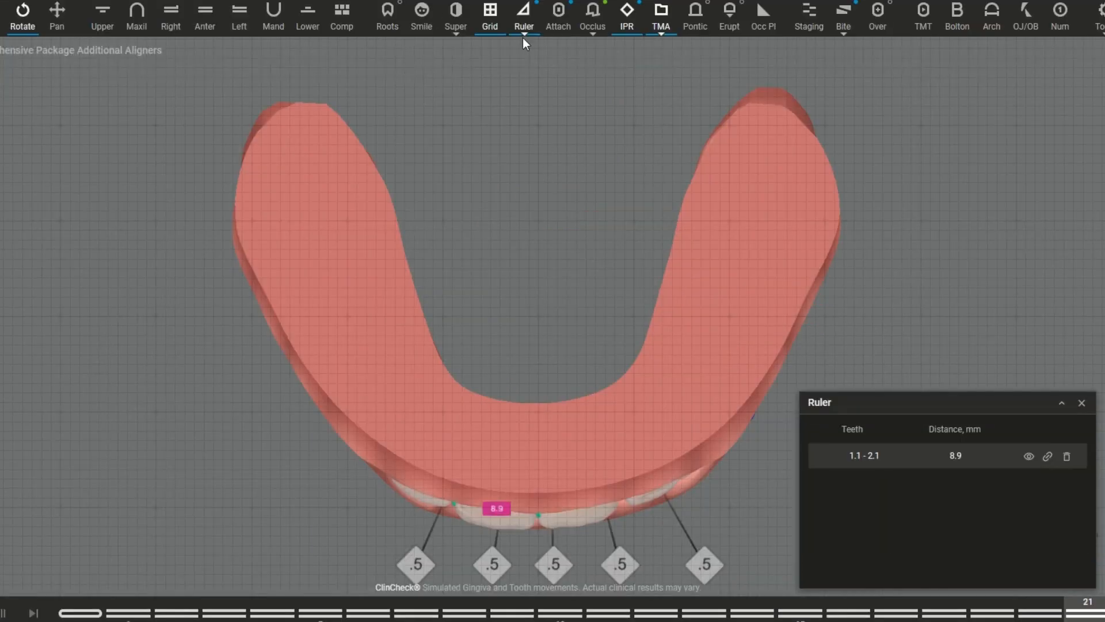
click(1082, 403)
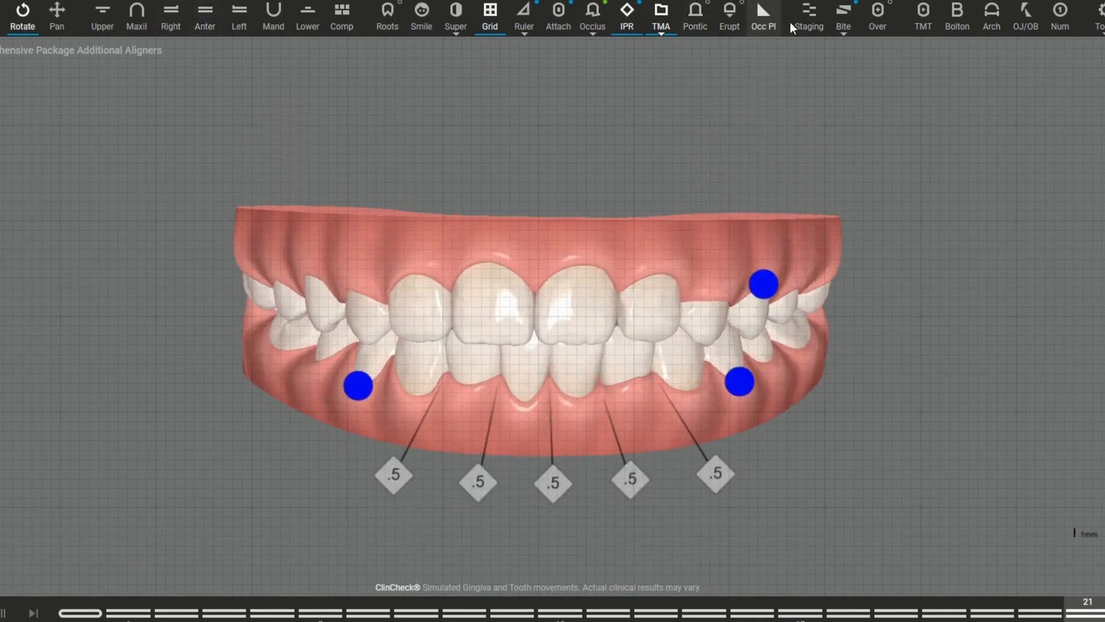
Step: Open the staging overview and examine each tooth's movement, attachment and IPR timing beside the model's left side
click(809, 26)
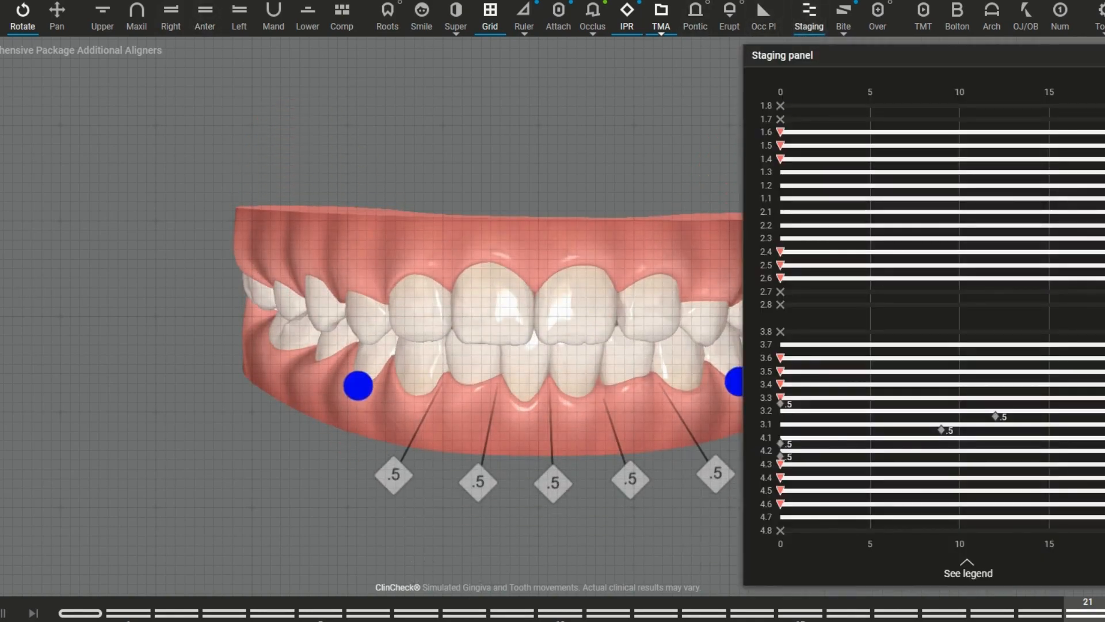
drag(591, 312, 322, 297)
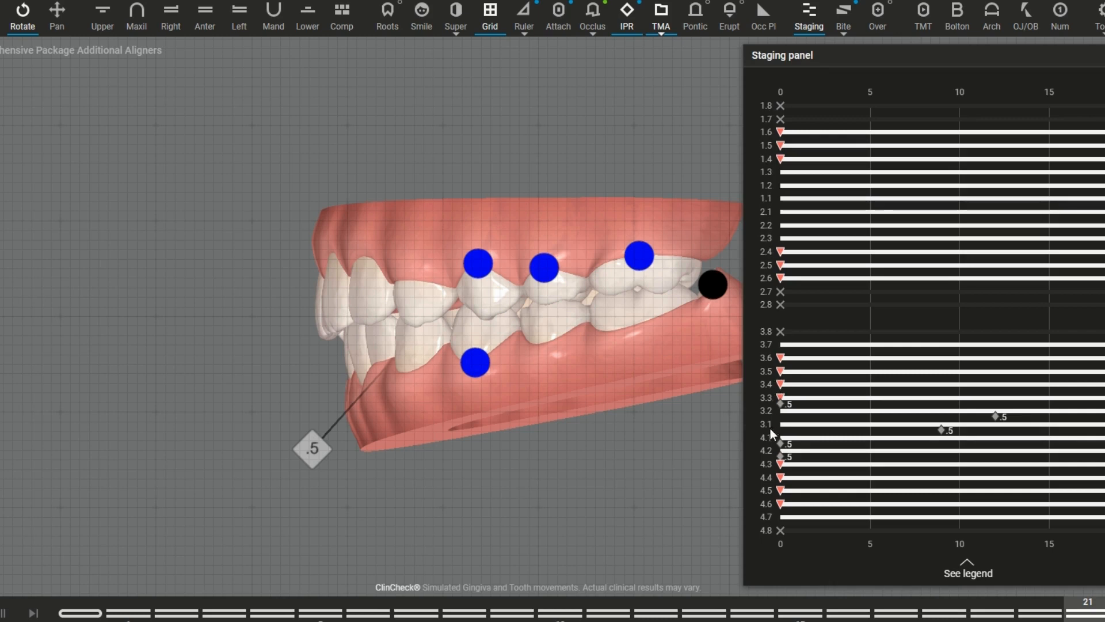
mouse_move(779, 446)
Step: Go to stage 0, inspect the IPR markers on the left side, and hide the staging overview
click(72, 612)
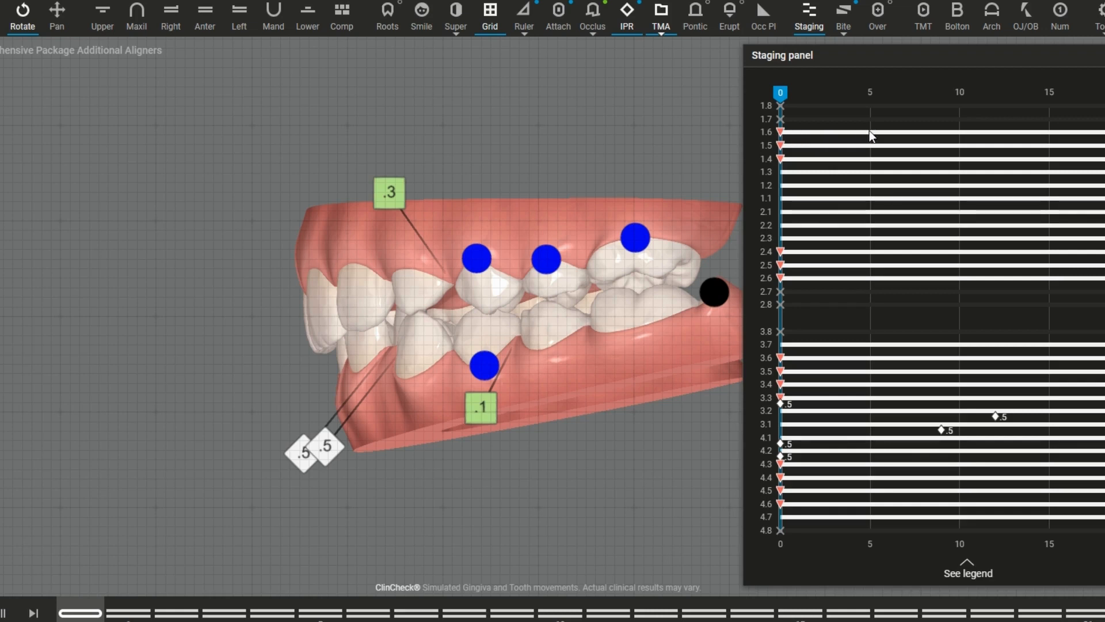
drag(519, 299, 481, 300)
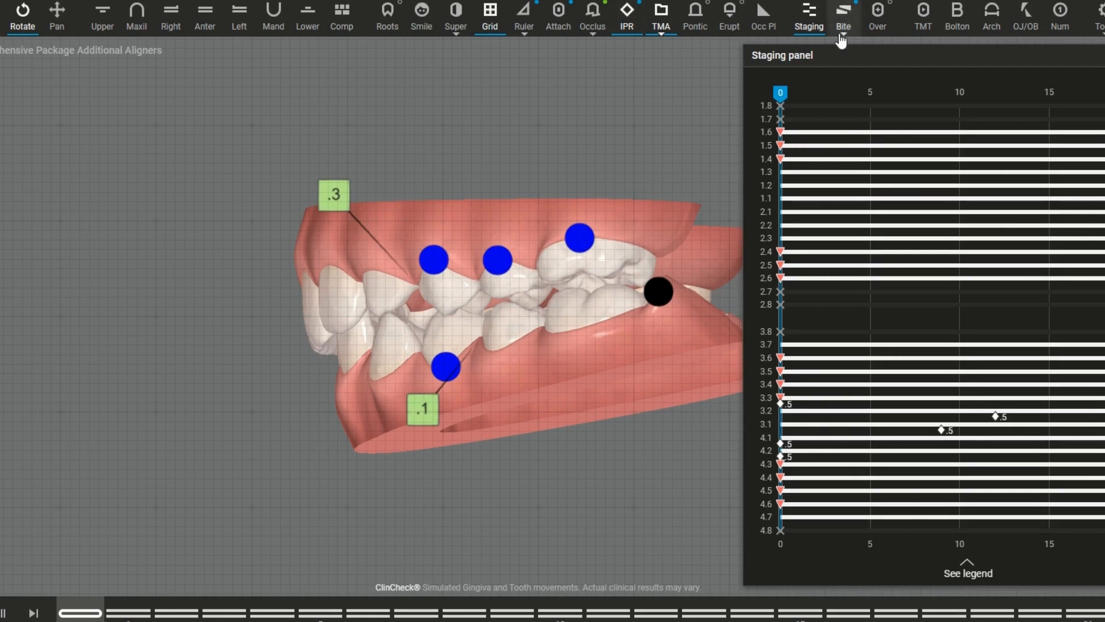
click(809, 18)
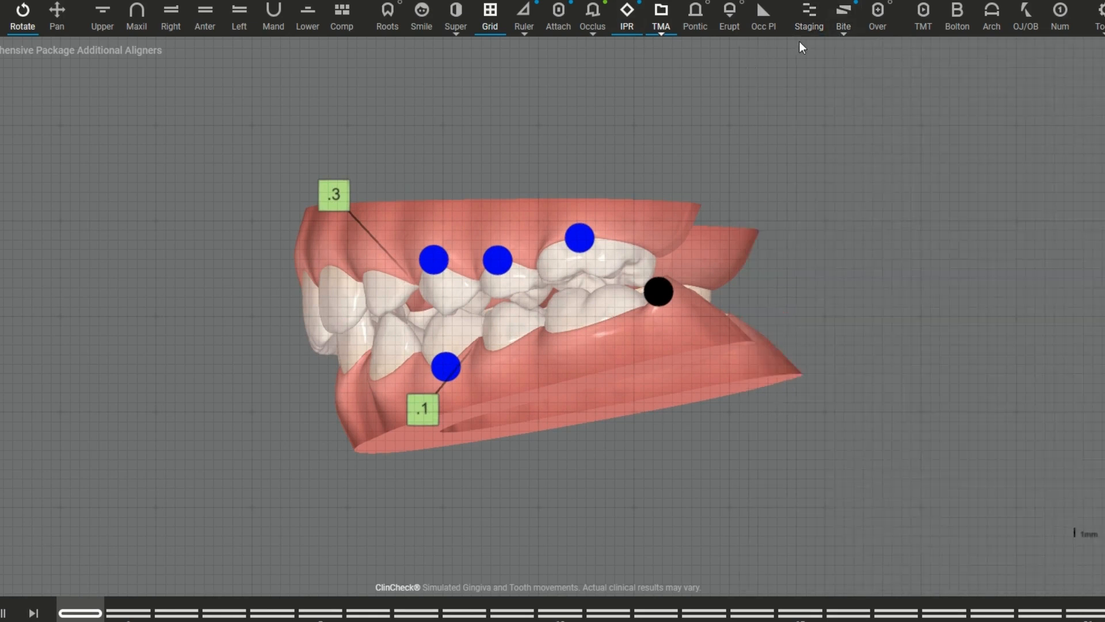
Step: Review the bite correction visualization options and the right-side bite, and move the treatment to stage 1
click(844, 23)
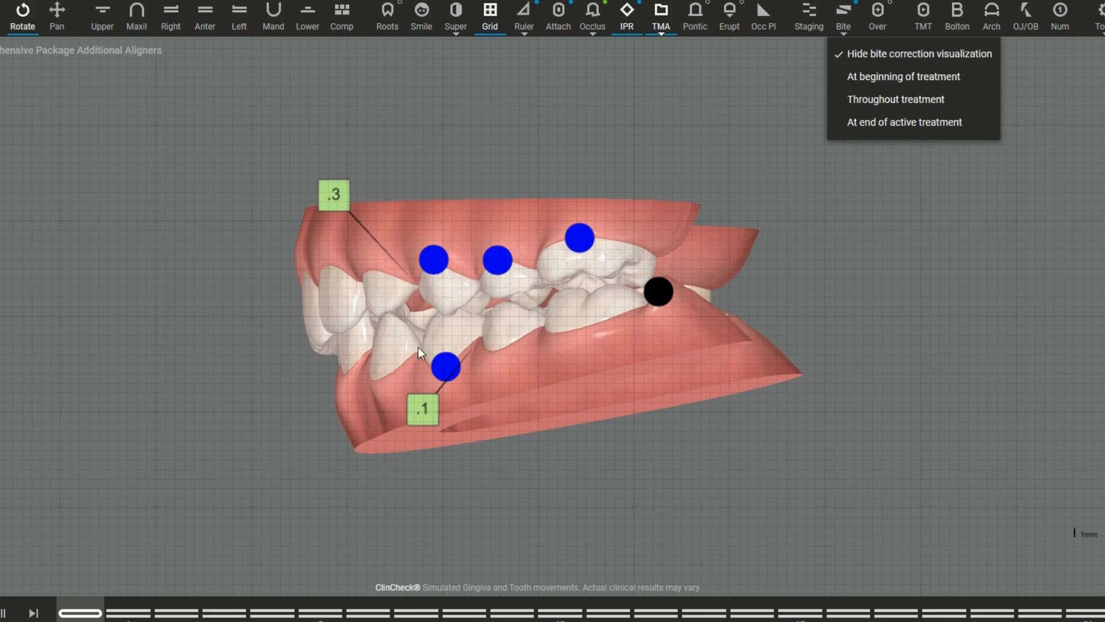
drag(422, 313, 713, 309)
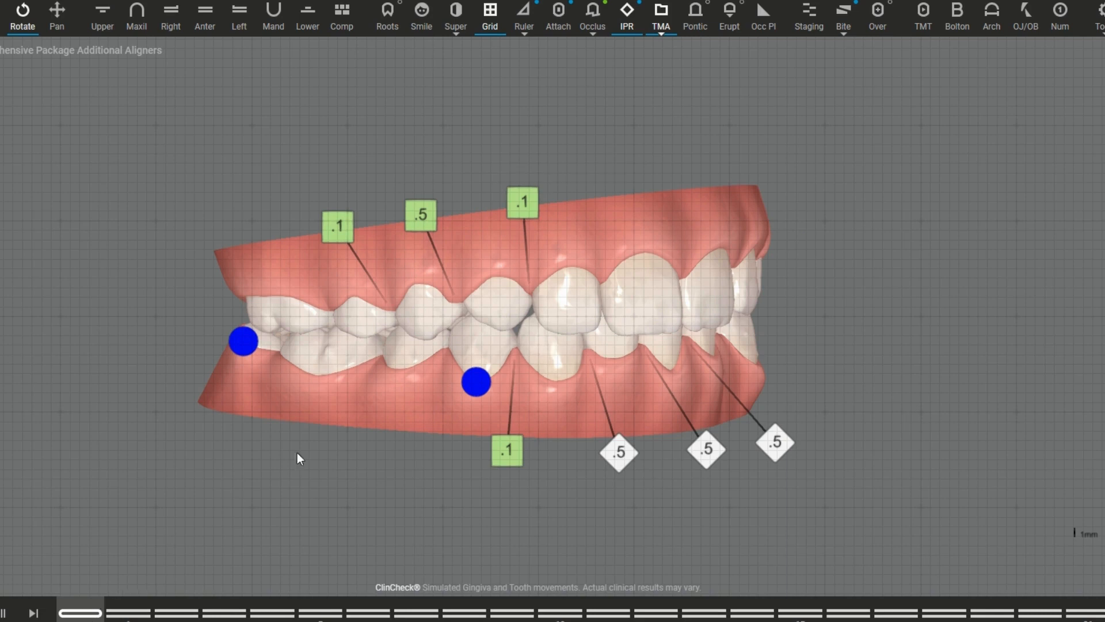
click(850, 22)
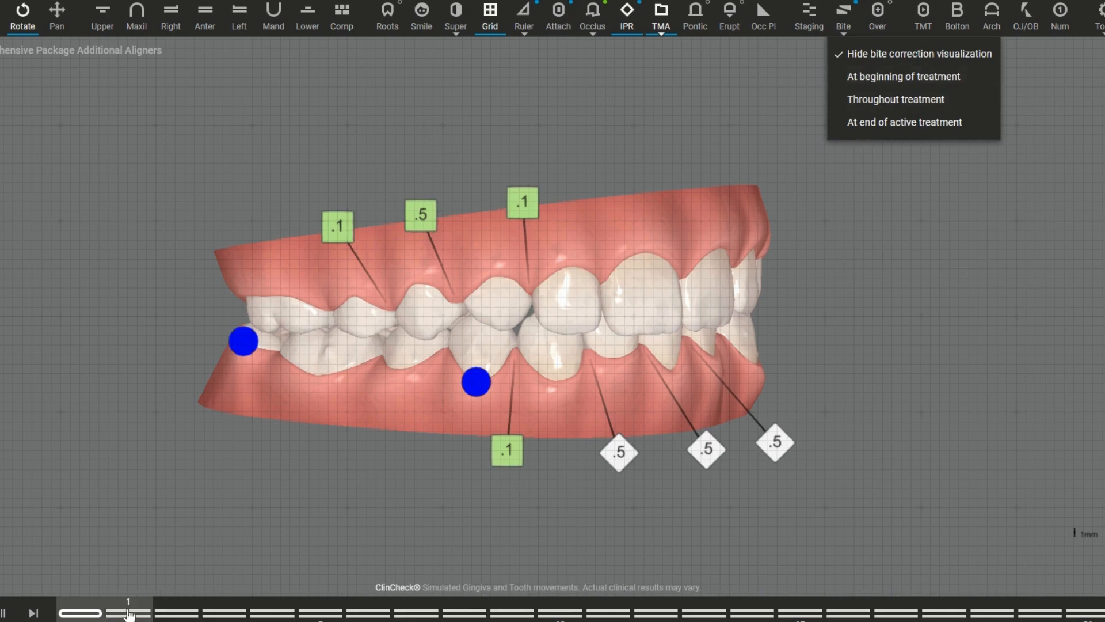
click(128, 610)
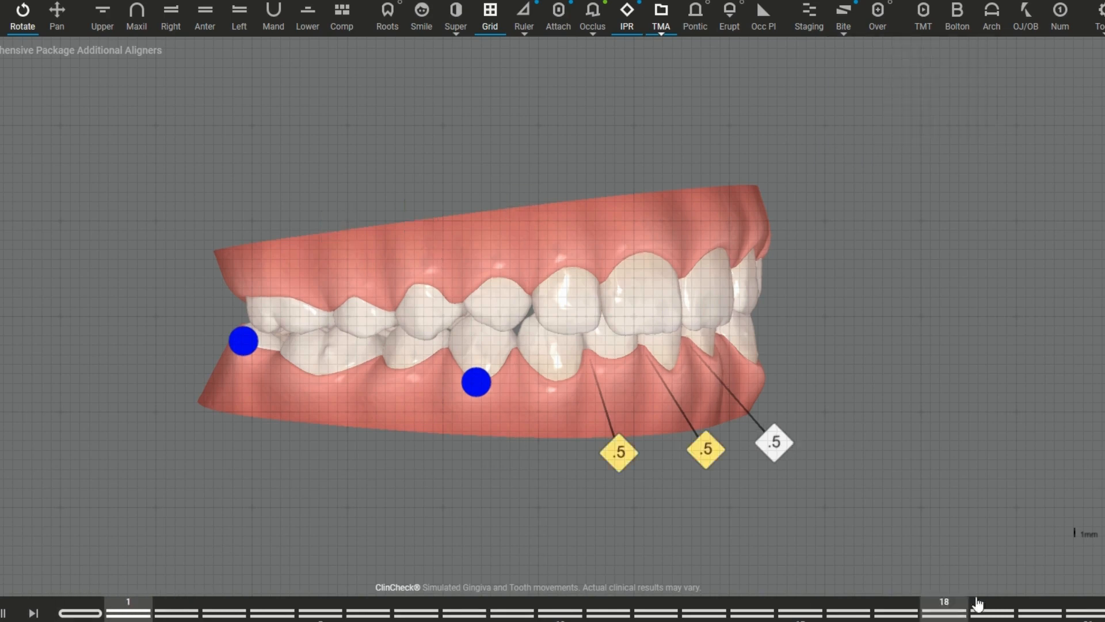
Step: Go to stage 21 and check the overcorrection stages while examining the model's left side
click(1088, 611)
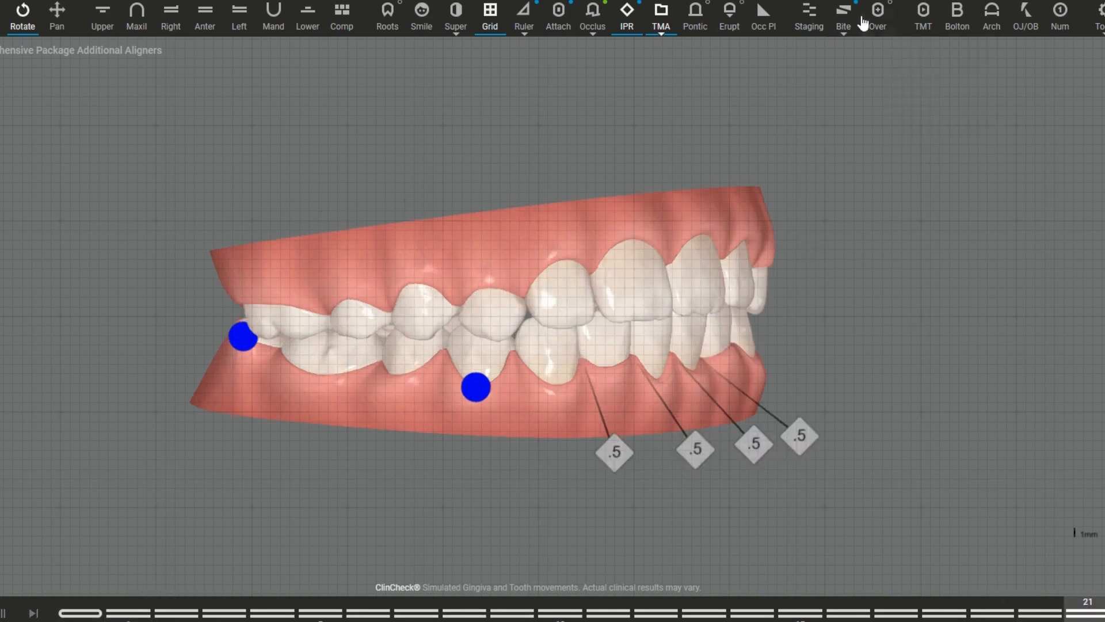
drag(656, 308, 466, 320)
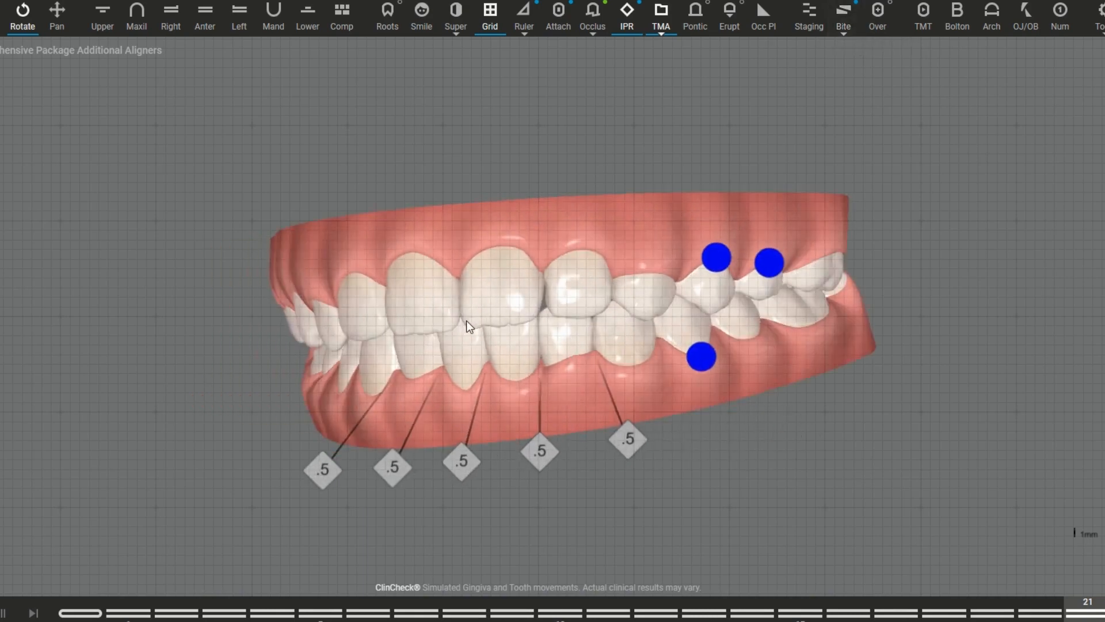
click(878, 32)
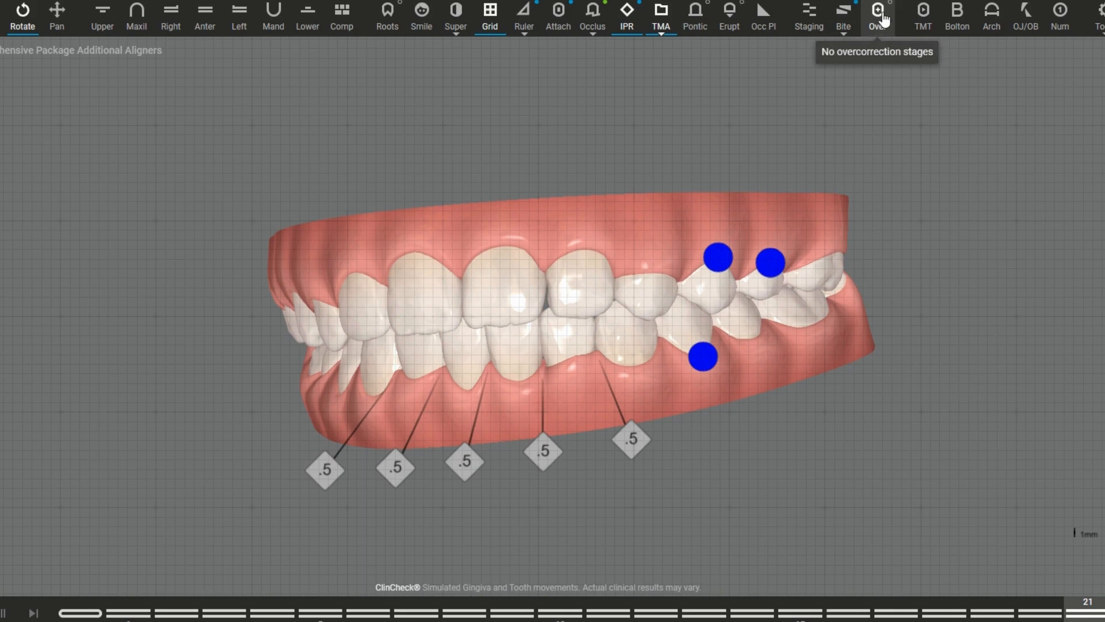
drag(587, 370, 488, 375)
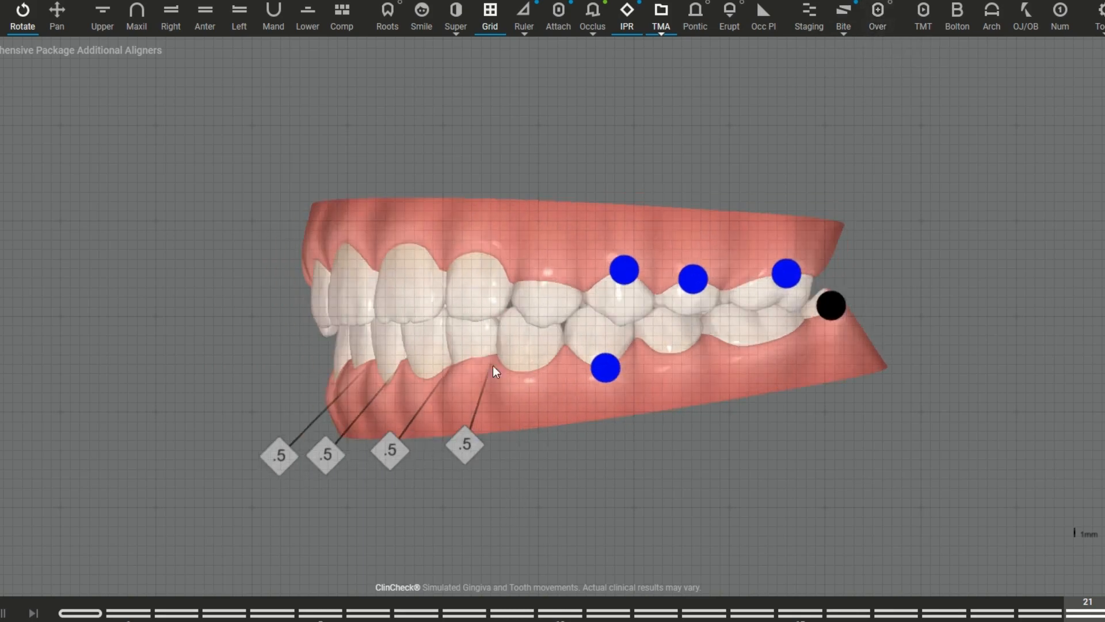
drag(554, 269, 534, 264)
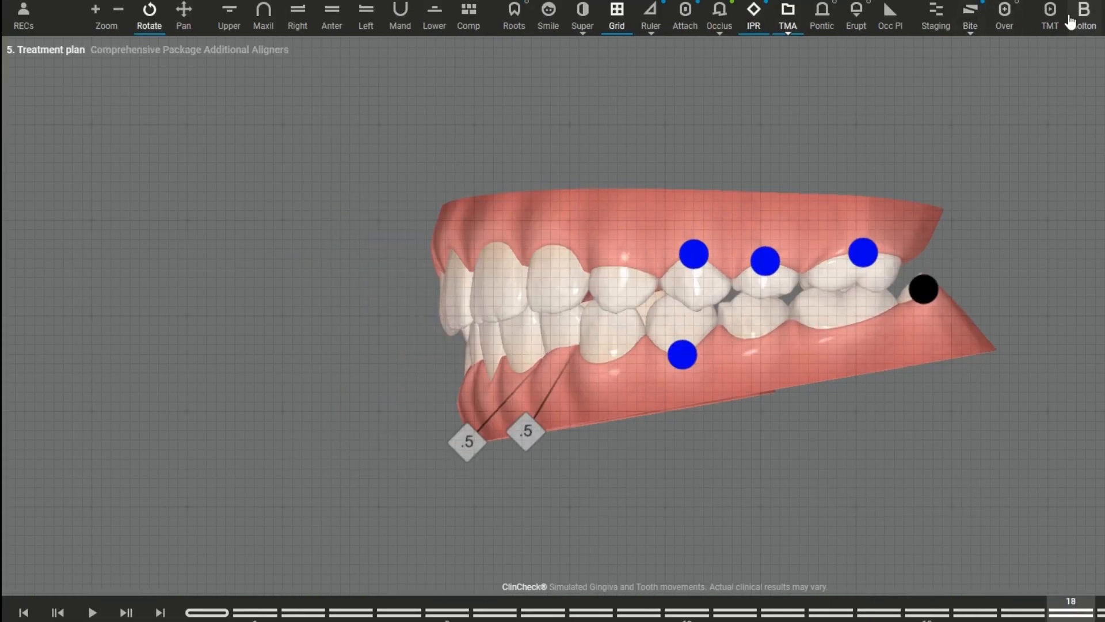
Step: Open the tooth movements table, number the teeth, and inspect the superimposed upper arch from the left with the table closed at the end
click(1053, 29)
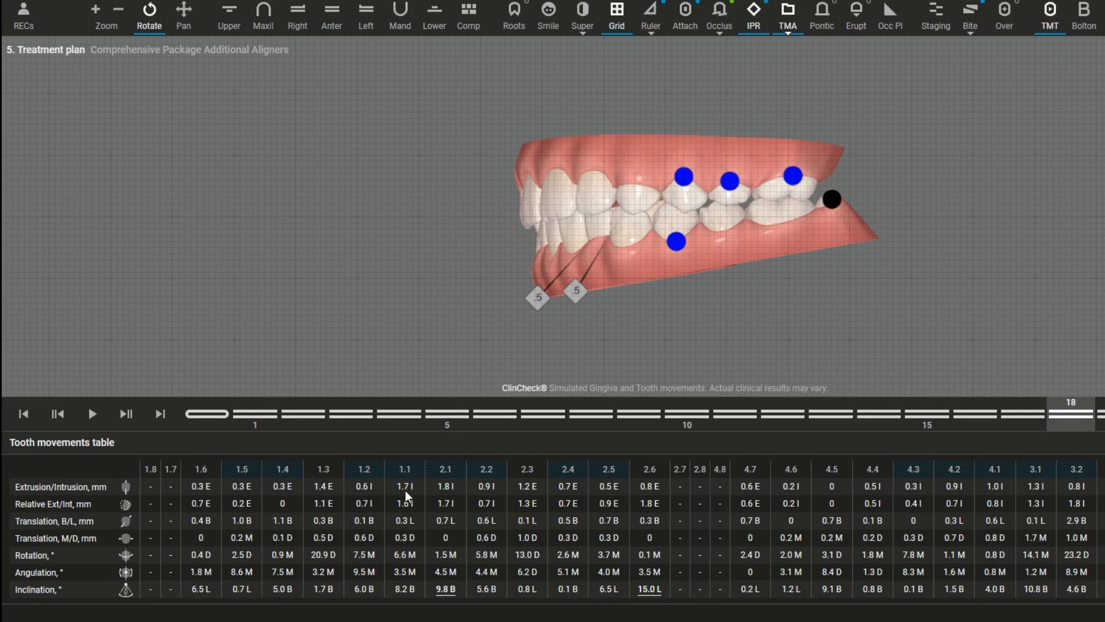
drag(553, 236, 641, 240)
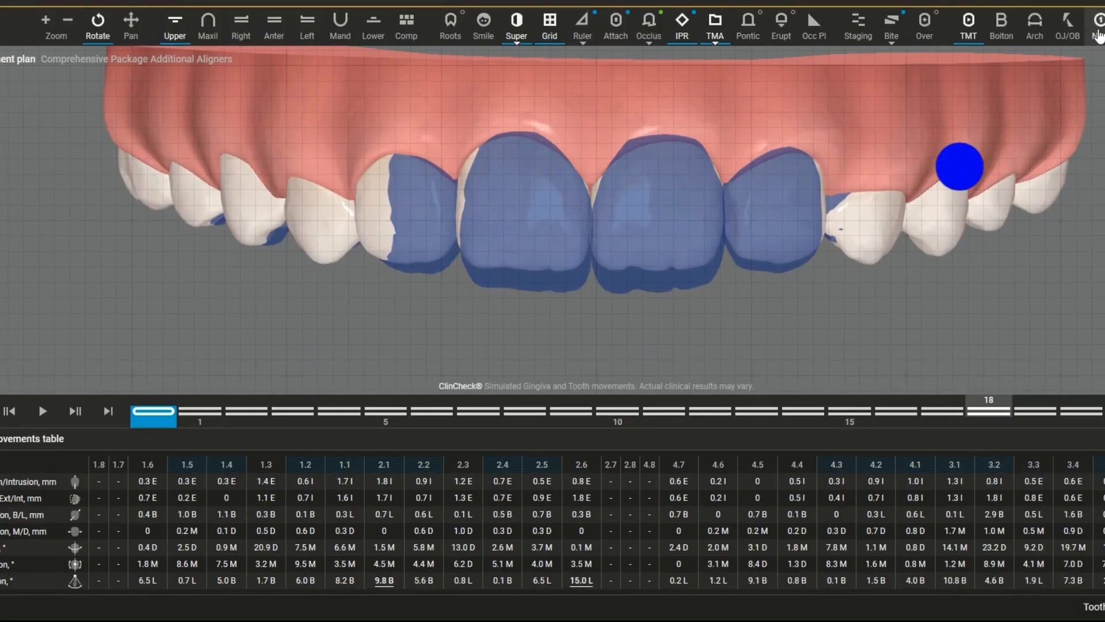
click(1099, 32)
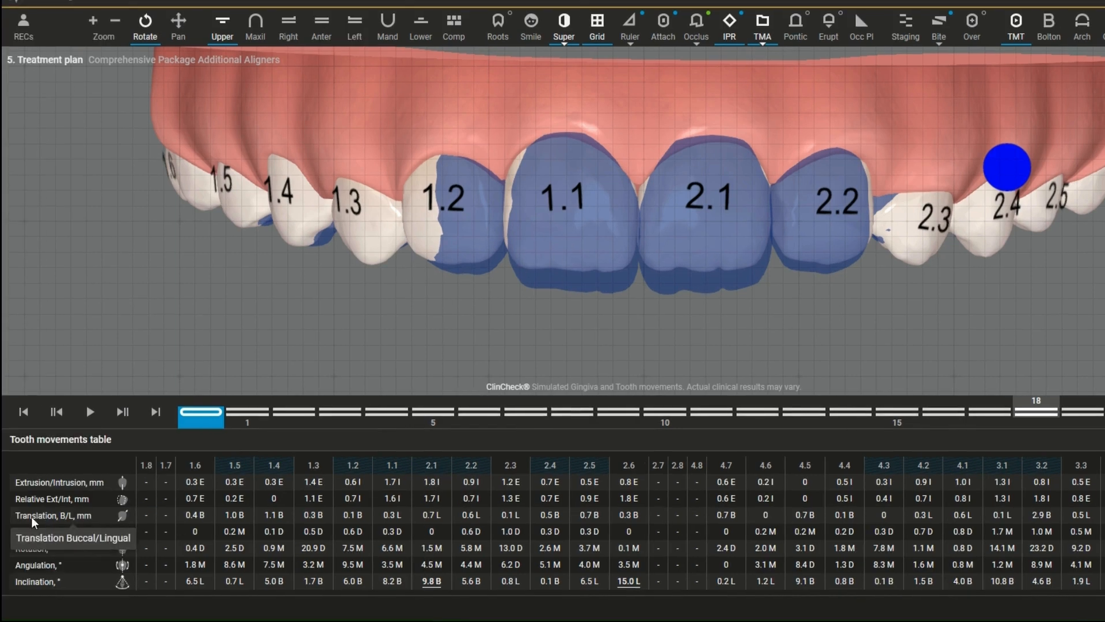
drag(658, 235, 293, 224)
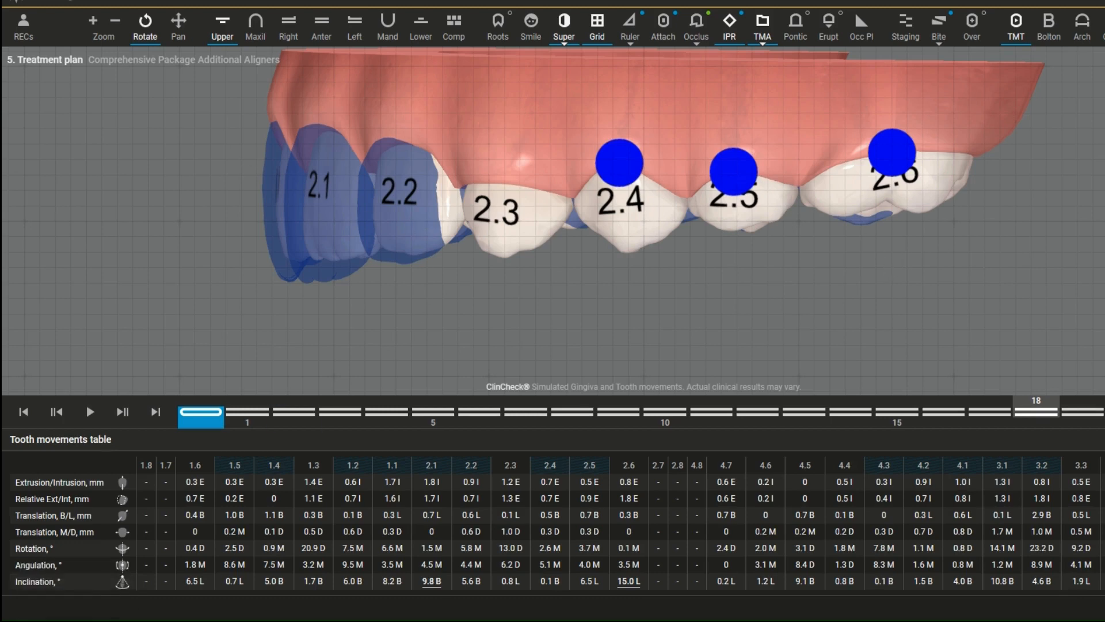
click(1015, 26)
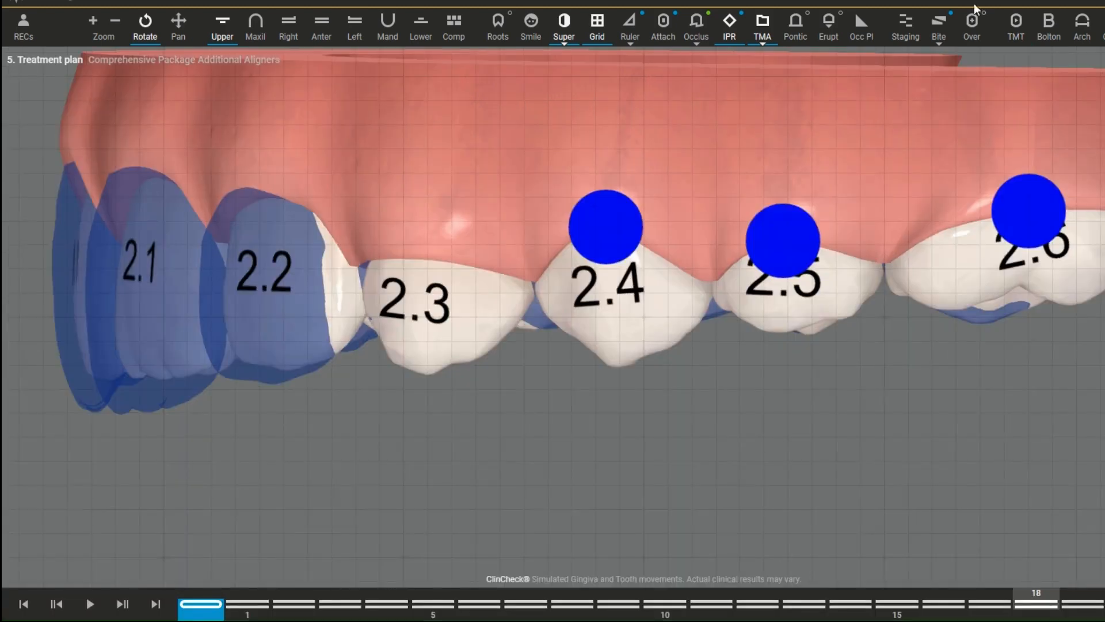
Step: Review the Bolton analysis and the toolbar customization options, leaving both closed
click(1047, 31)
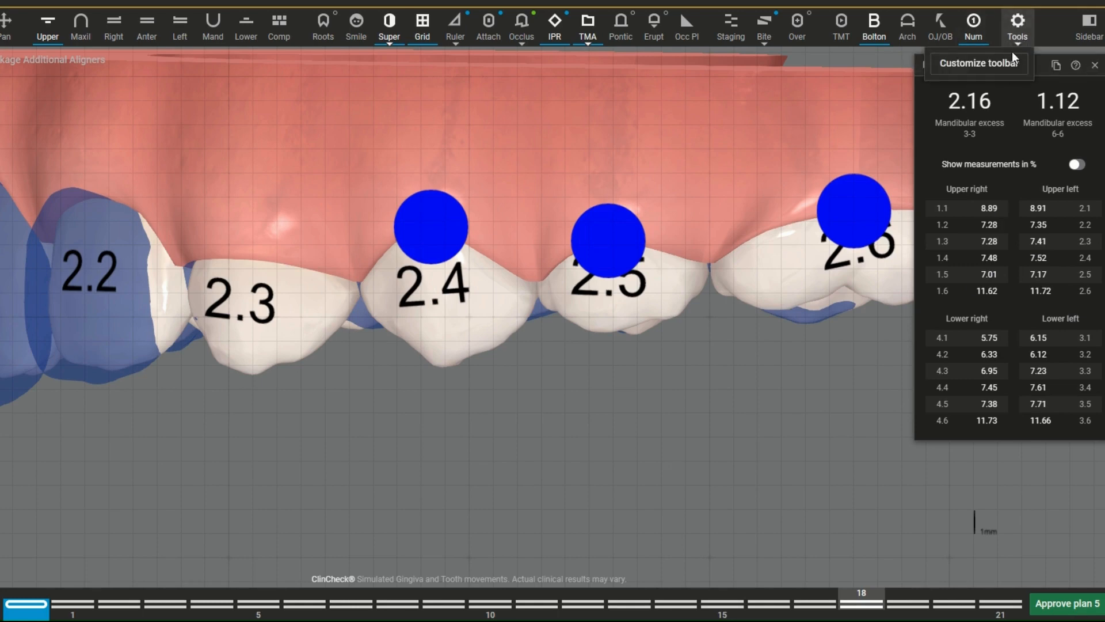
click(1013, 51)
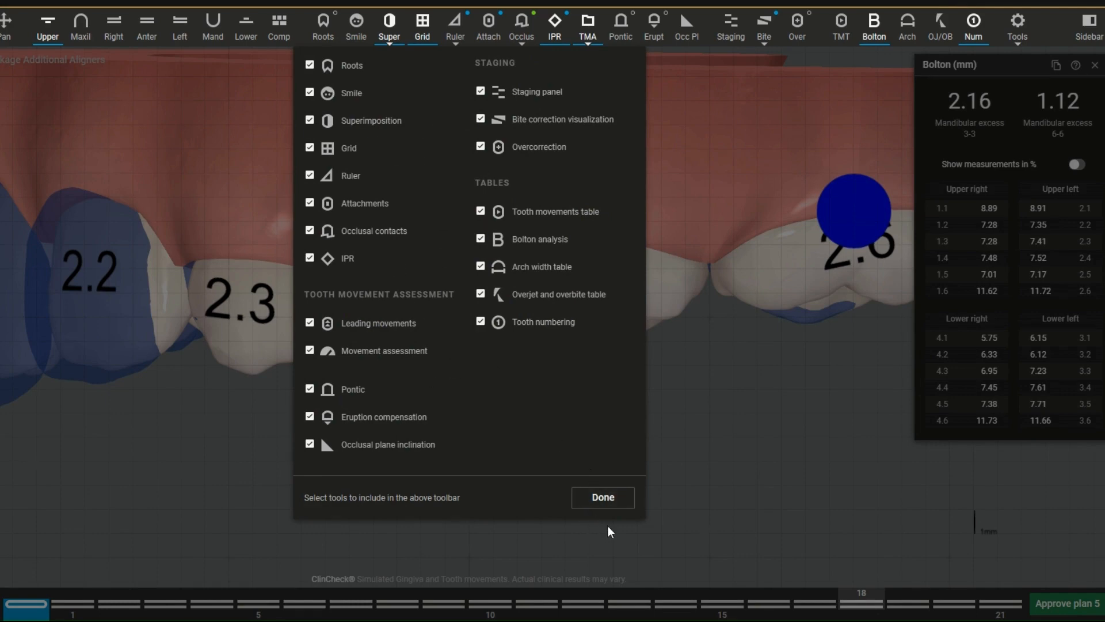
click(606, 500)
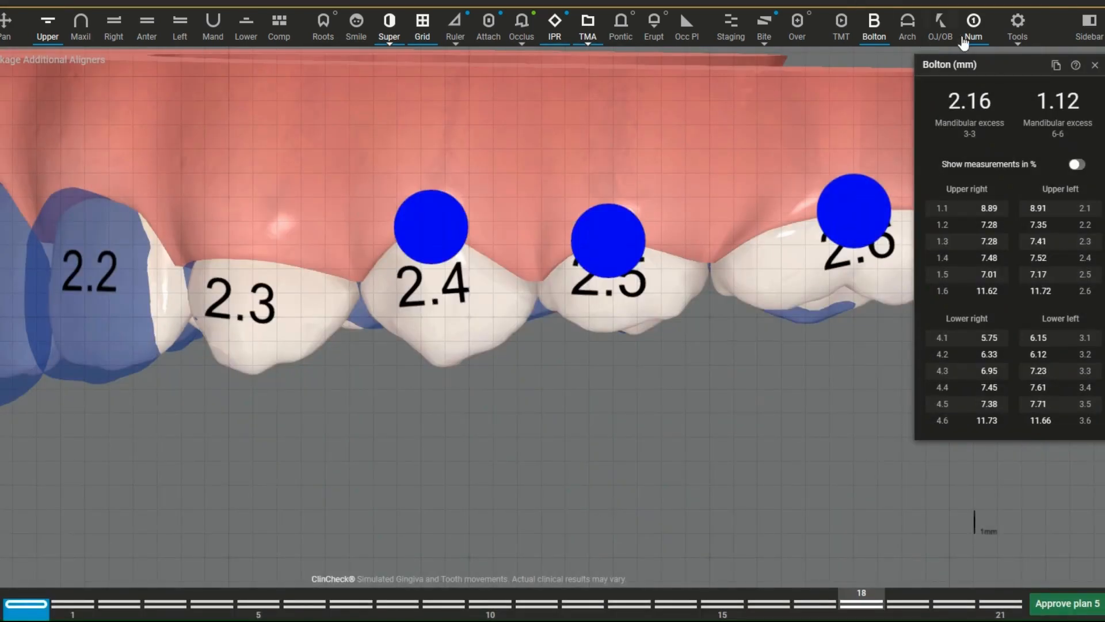
click(1093, 67)
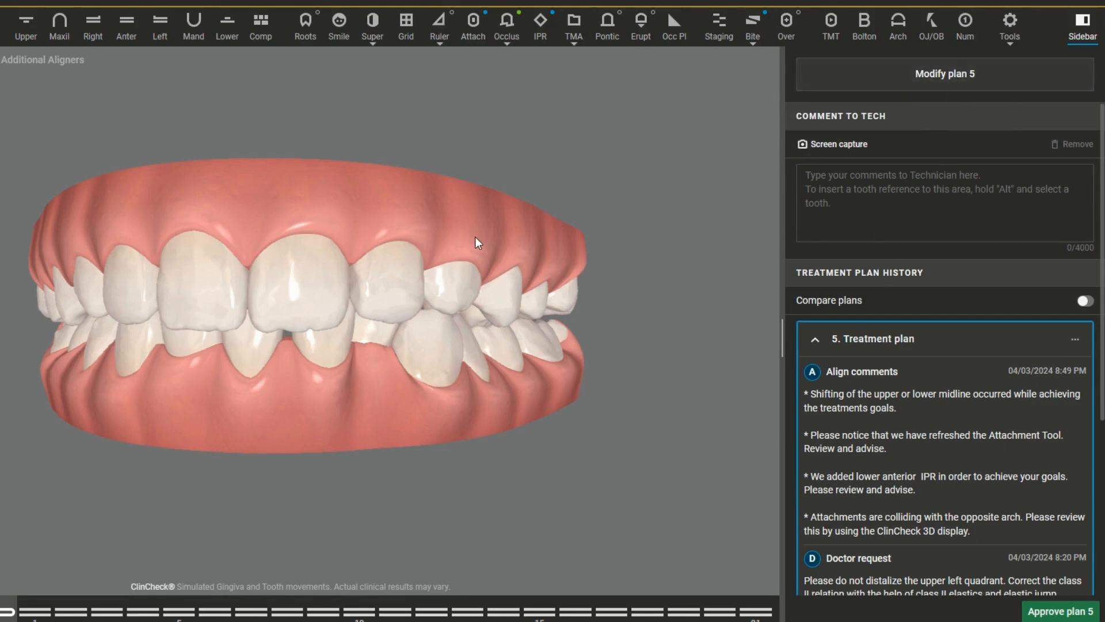
Step: Draft the technician comment "Place attachemnt on 25" while viewing the model's left side, and clear the comment
mouse_move(475, 237)
mouse_down()
mouse_move(347, 248)
mouse_move(471, 230)
mouse_up()
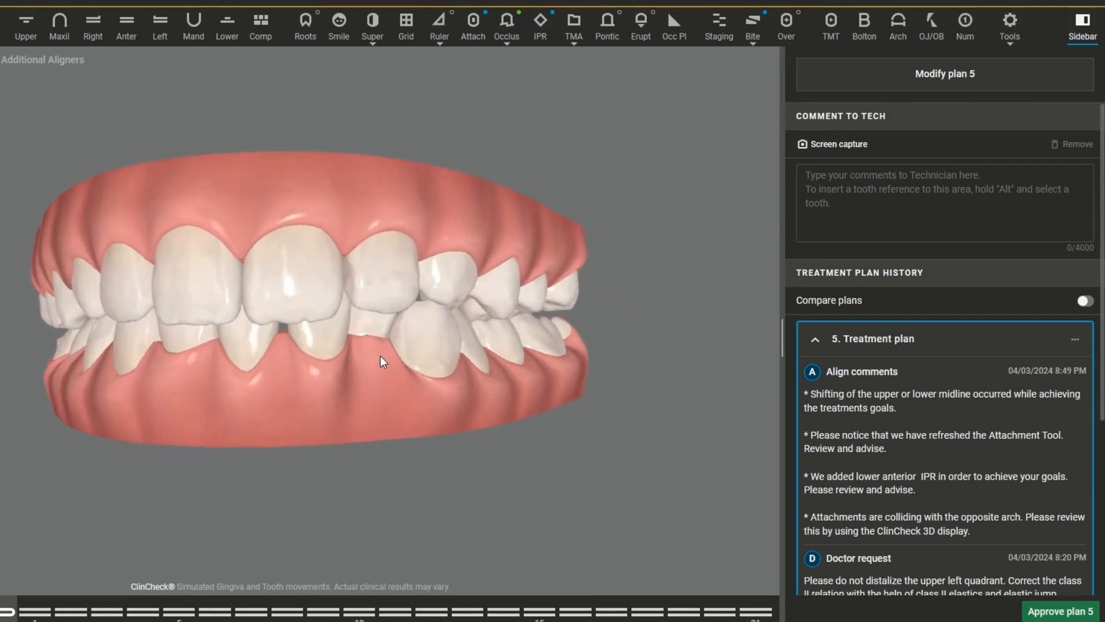
drag(379, 356, 239, 370)
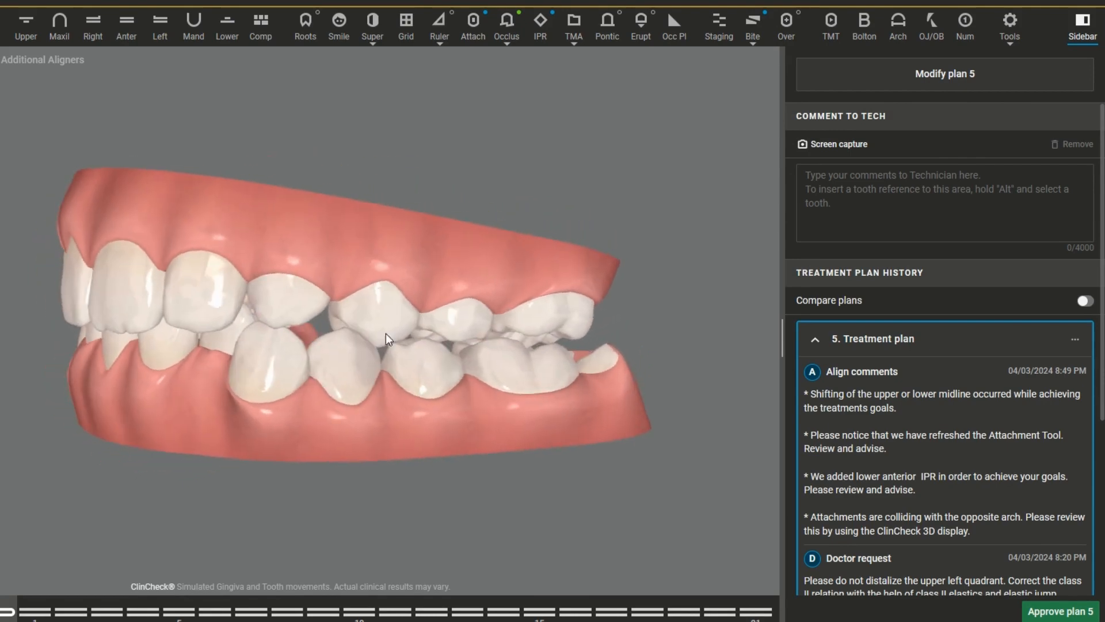
drag(487, 269, 498, 242)
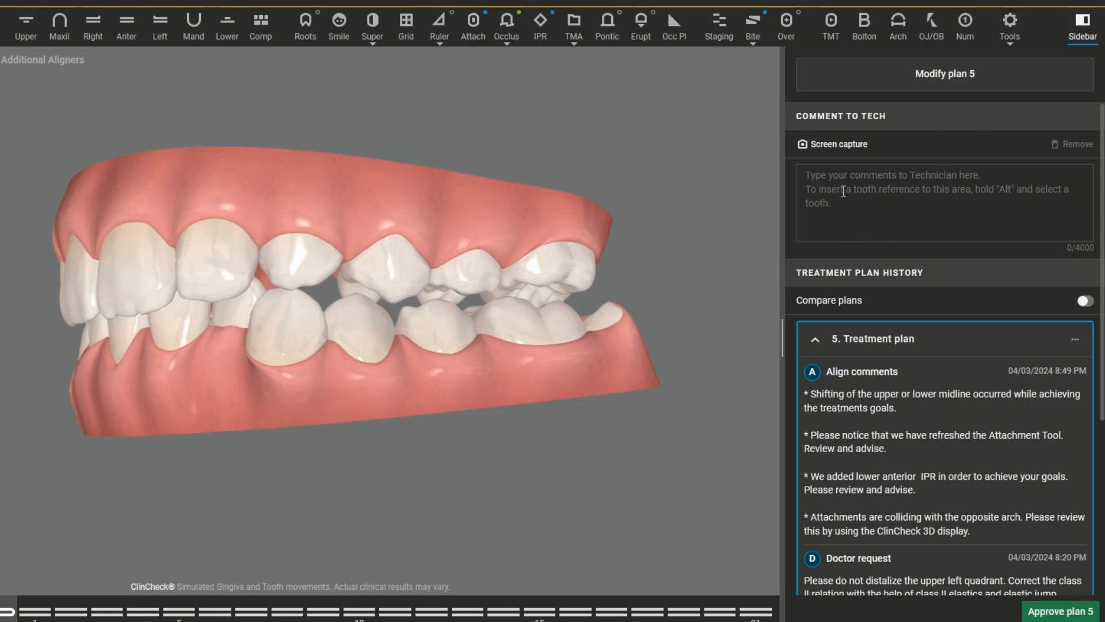
click(844, 191)
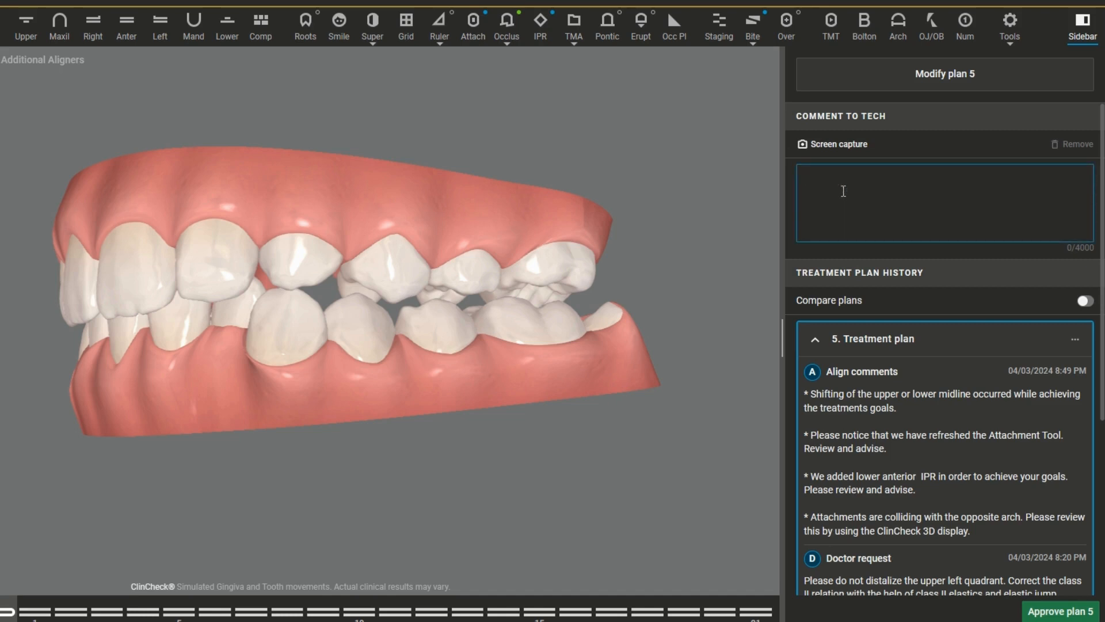
text(Place )
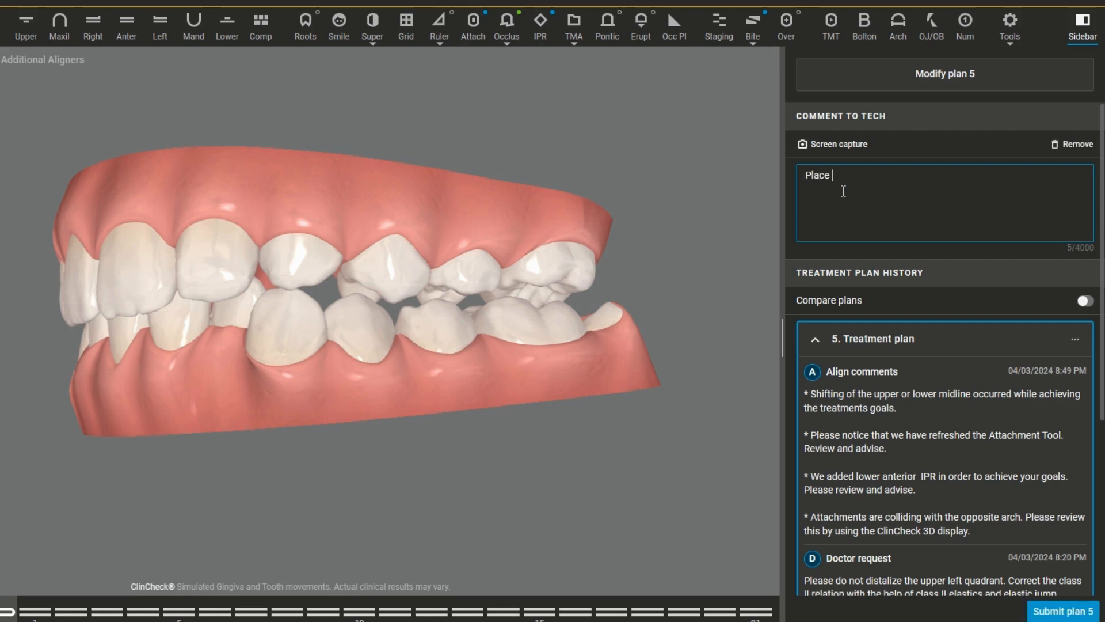
text(attachemnt on 25)
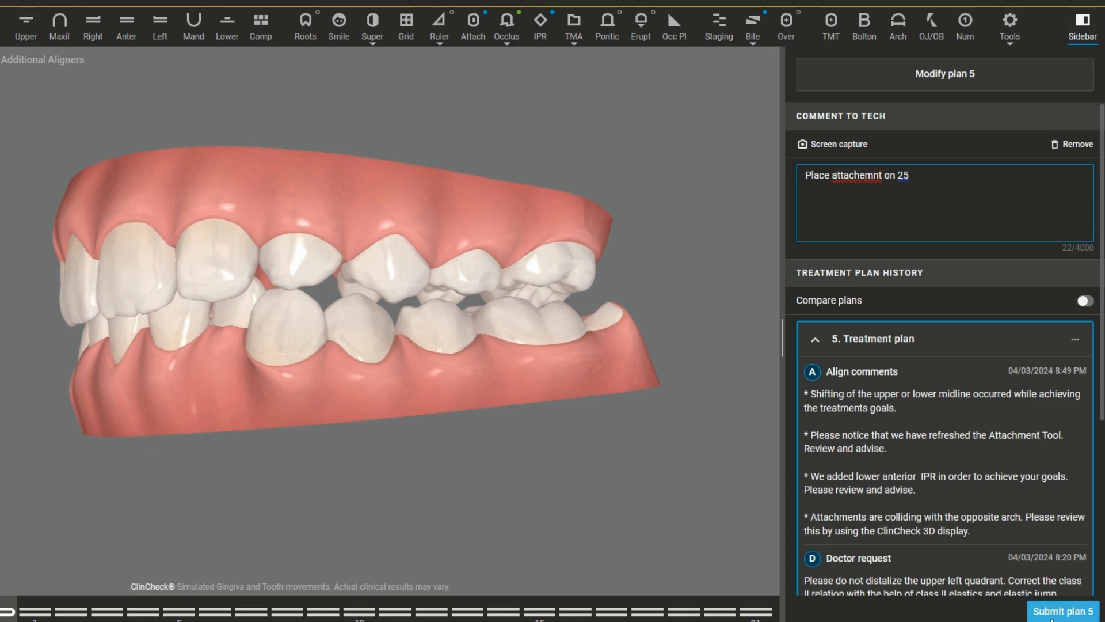
triple_click(804, 184)
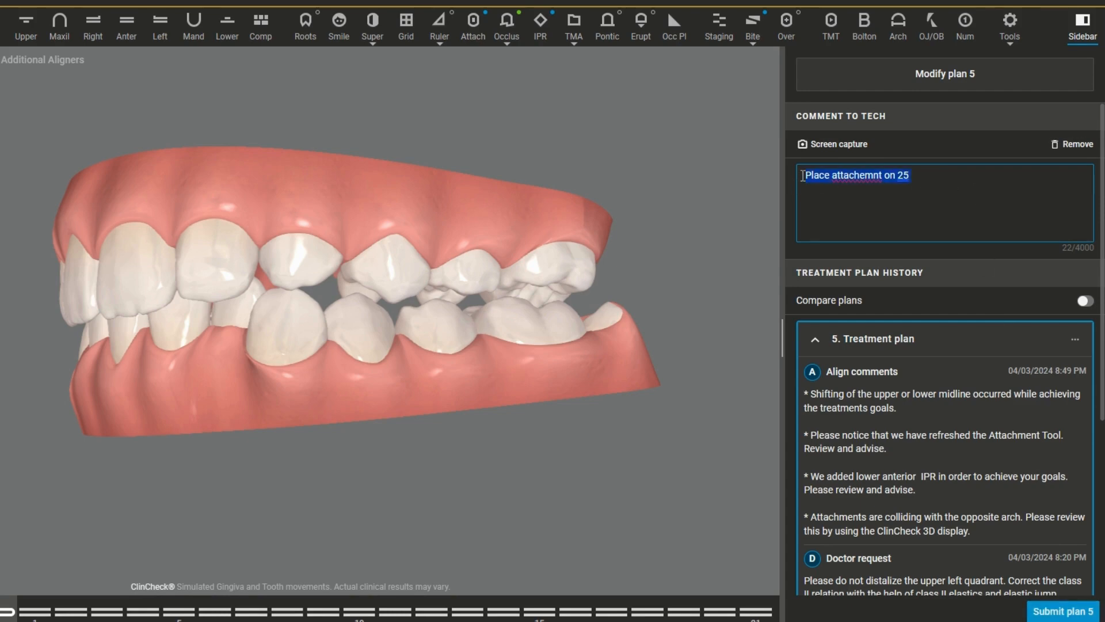
key(BackSpace)
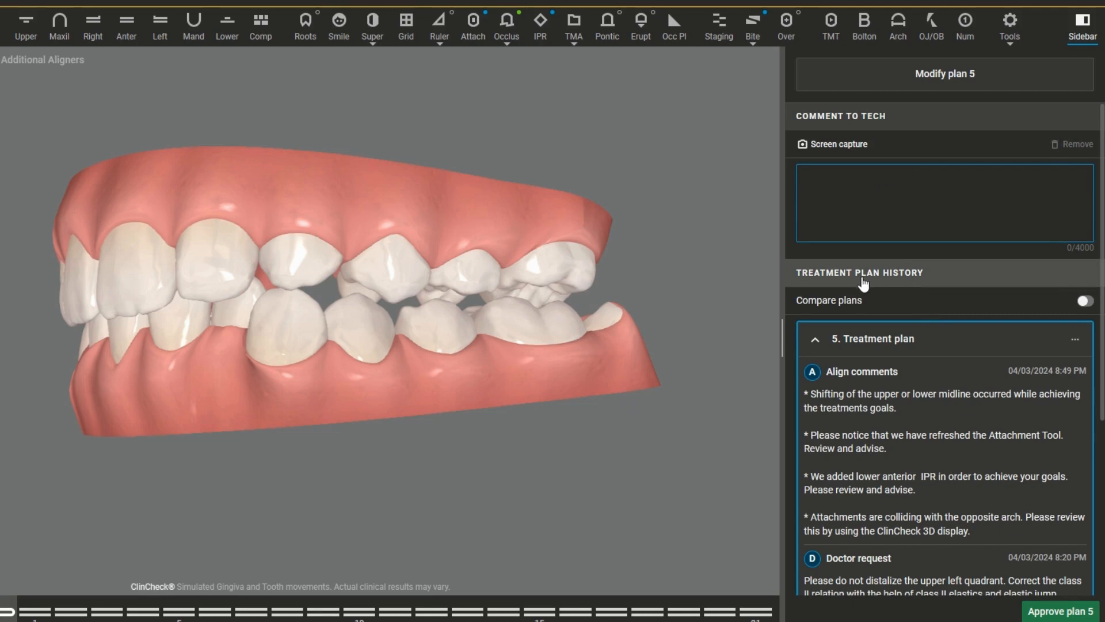
Step: Read the Align comments and doctor request for plan 5 and look through the earlier plans in the treatment plan history
scroll(879, 288, down, 1)
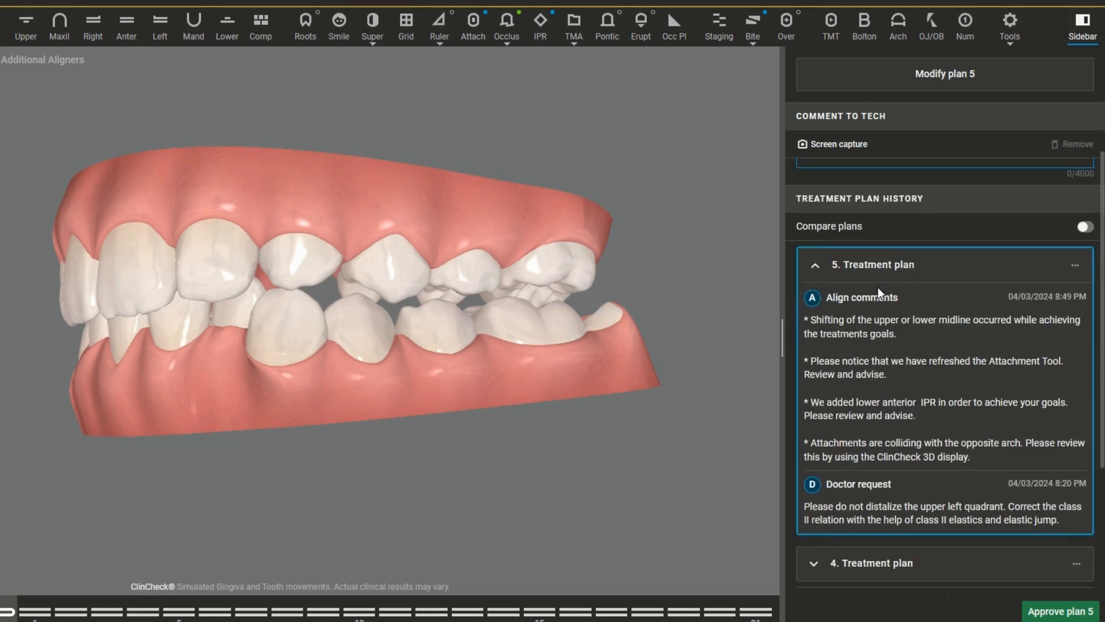
scroll(875, 282, down, 3)
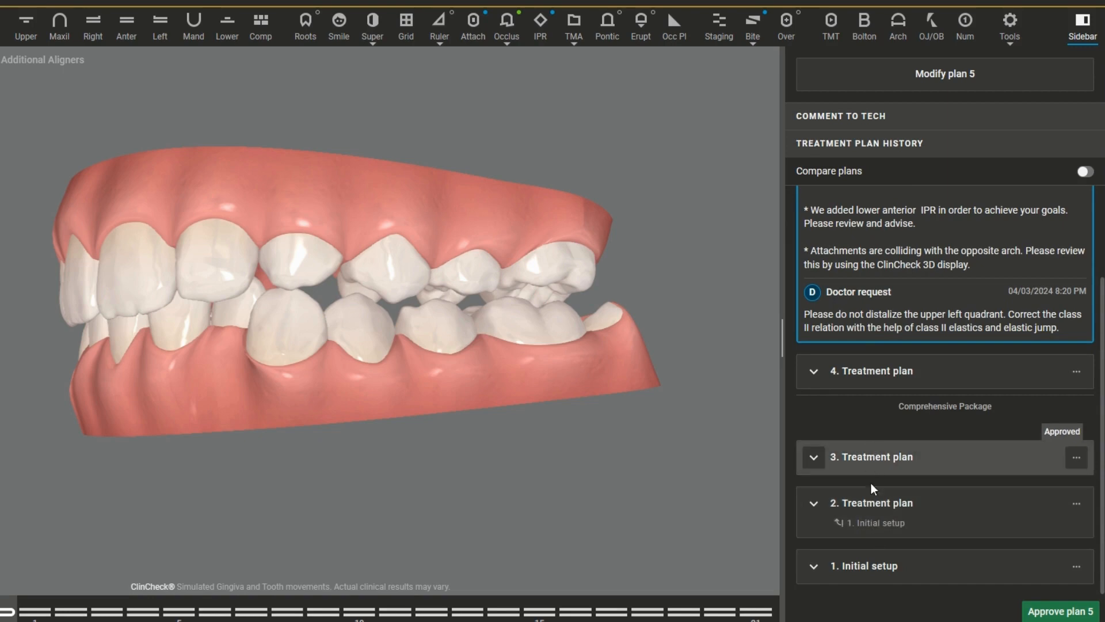
scroll(870, 477, up, 3)
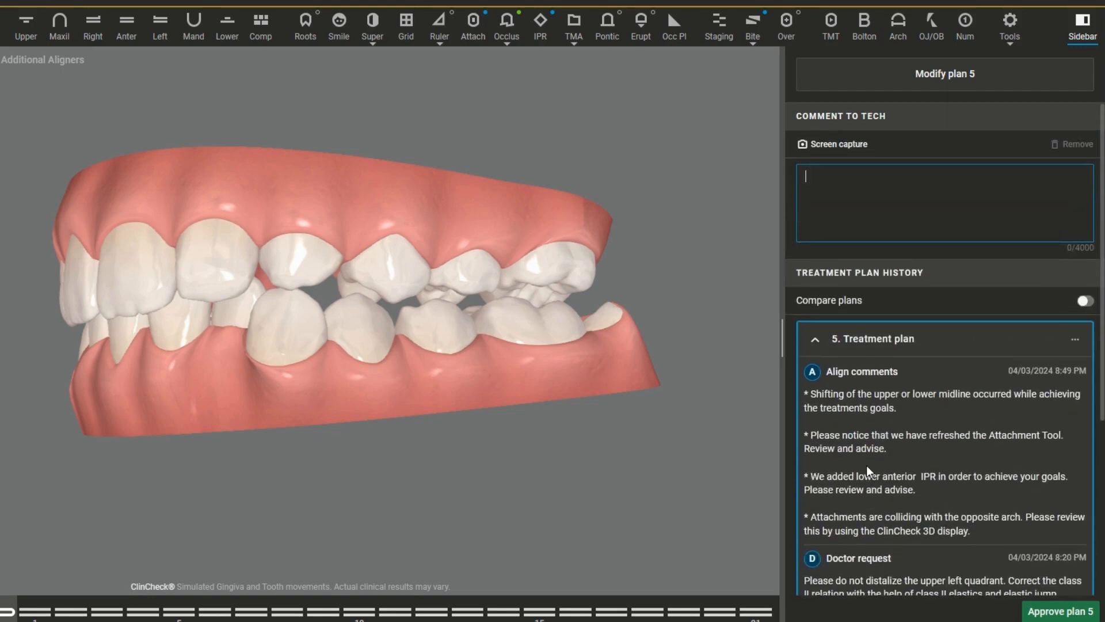
scroll(866, 465, down, 3)
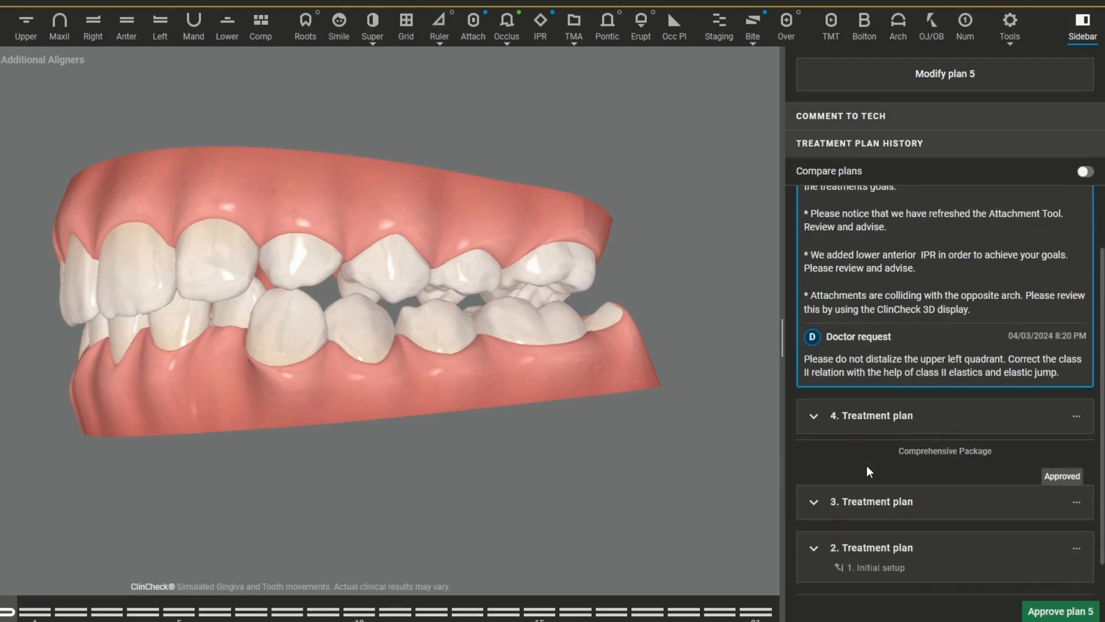
scroll(865, 465, up, 3)
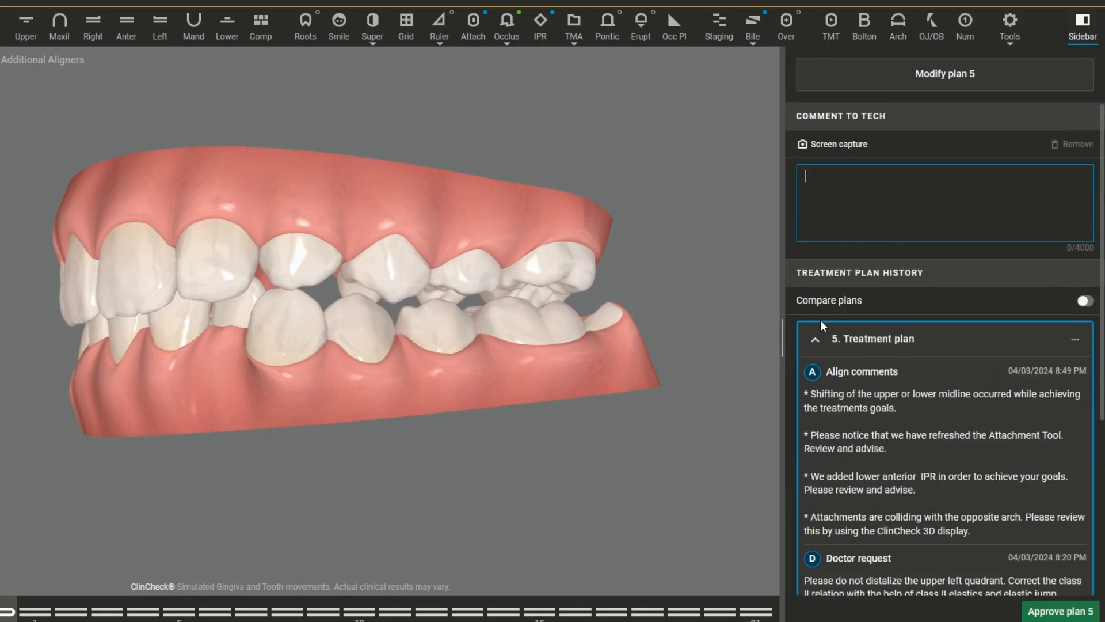
scroll(840, 298, down, 5)
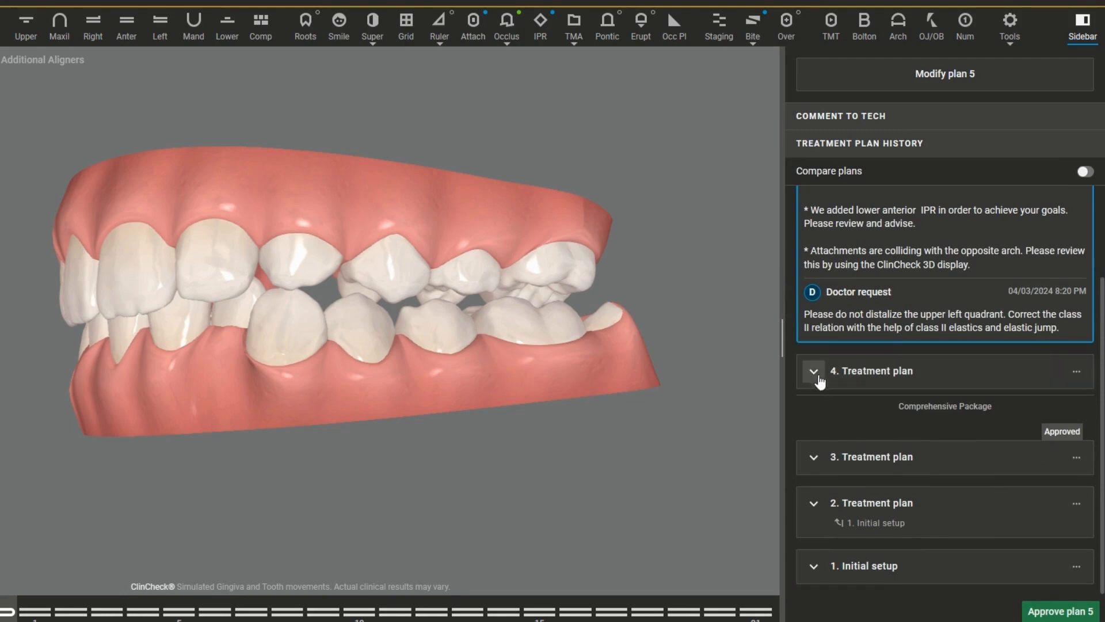
Step: Expand and collapse treatment plan 4's details and add that plan to the comparison
click(814, 372)
click(814, 372)
click(1075, 372)
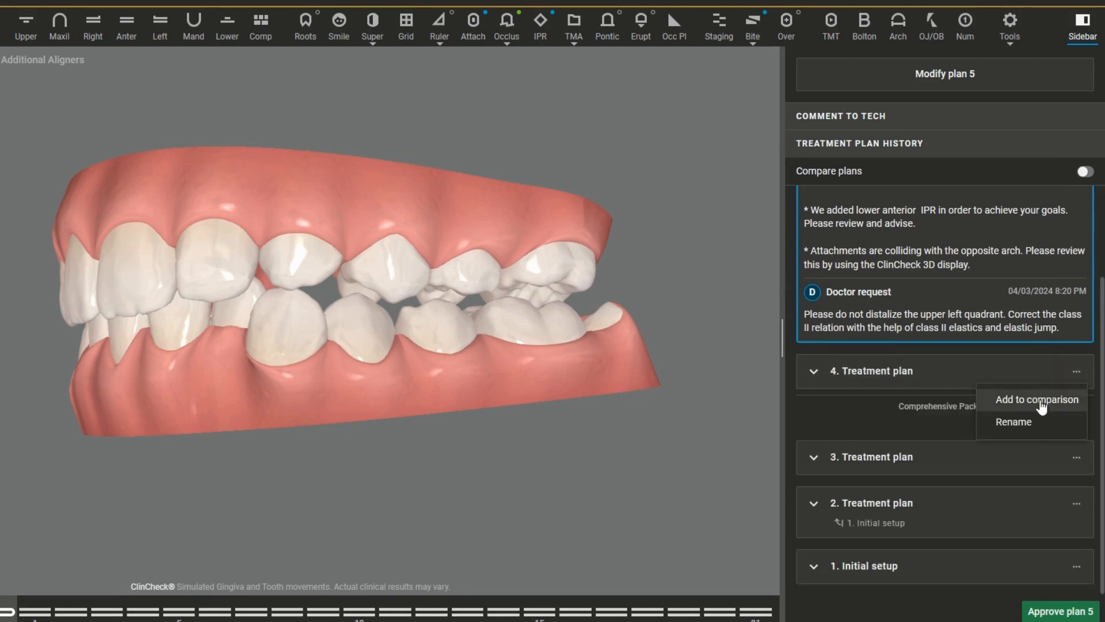
click(1042, 400)
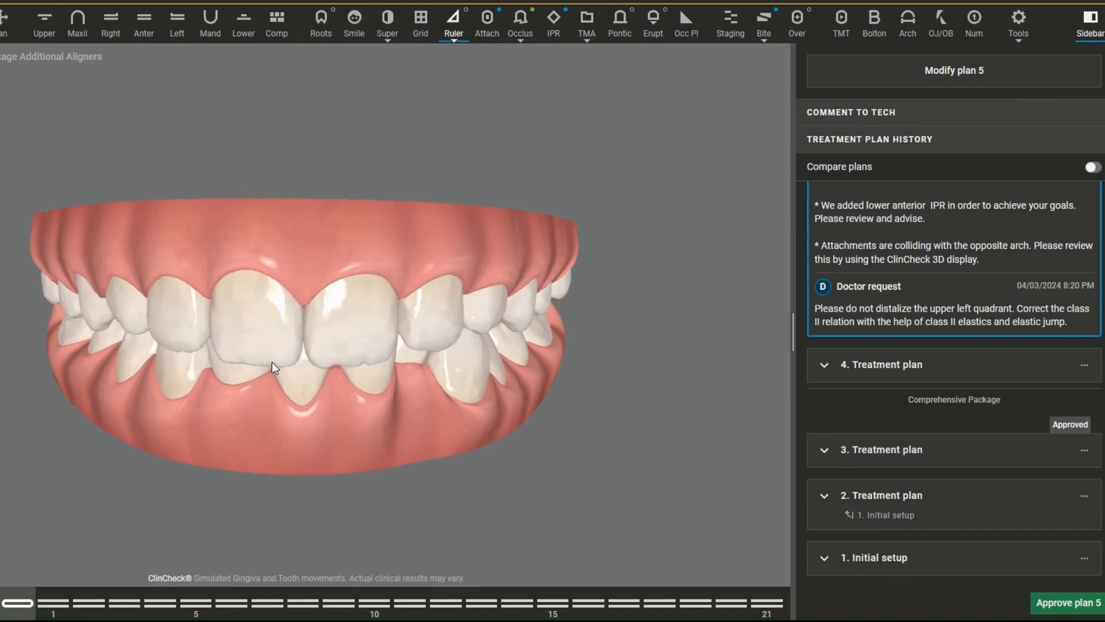
Step: Rename treatment plan 3 as "Non extraction proclination"
drag(272, 361, 116, 337)
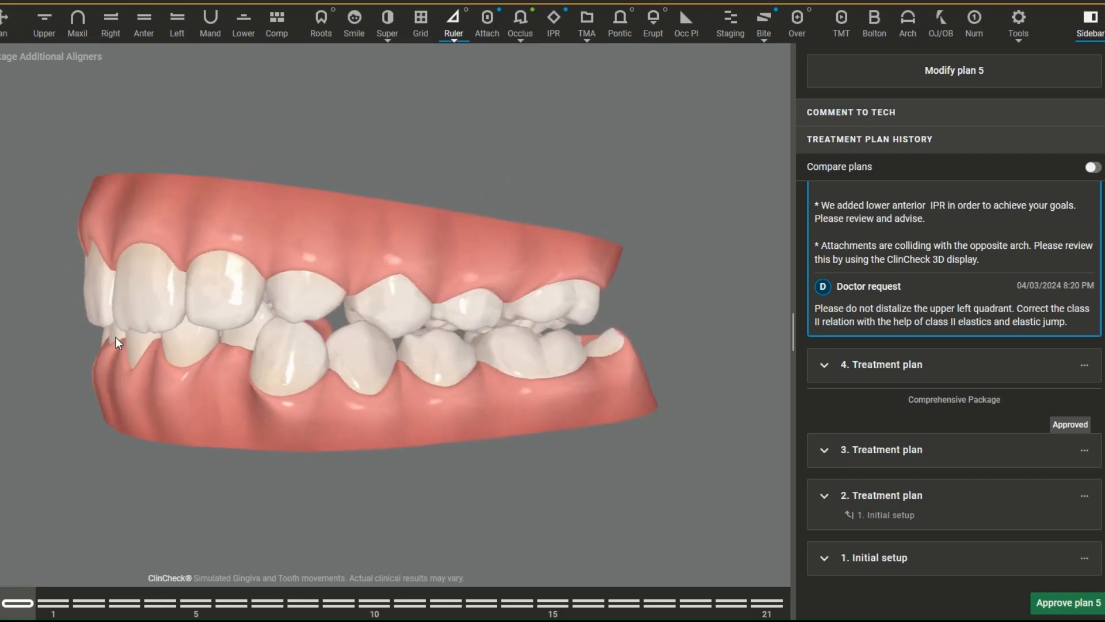
click(1084, 450)
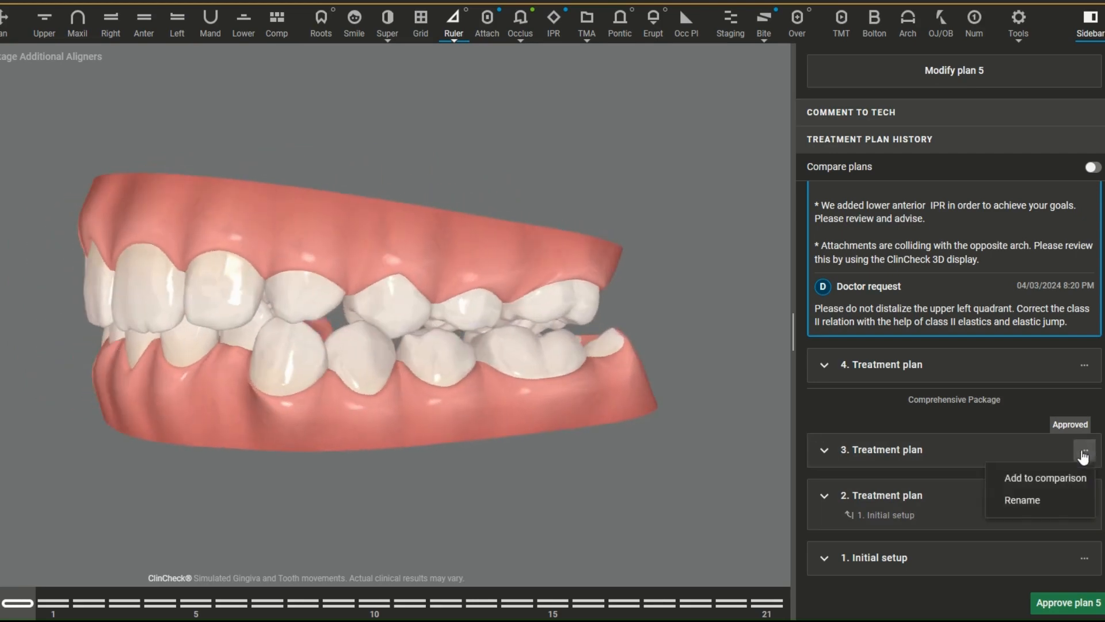
click(1023, 500)
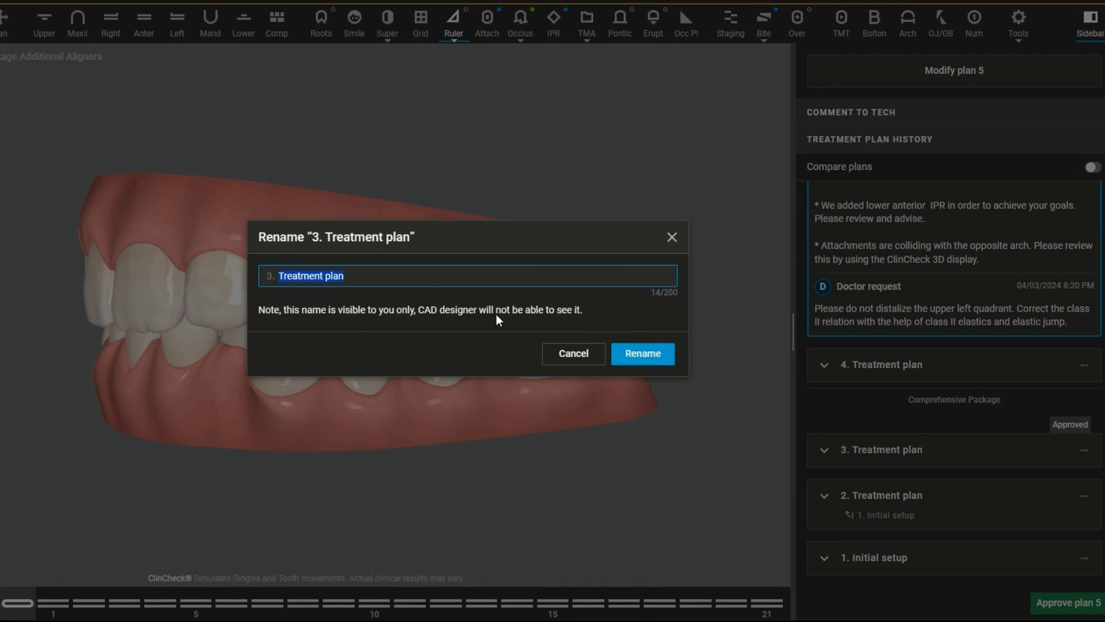
text(Non extraction proclination)
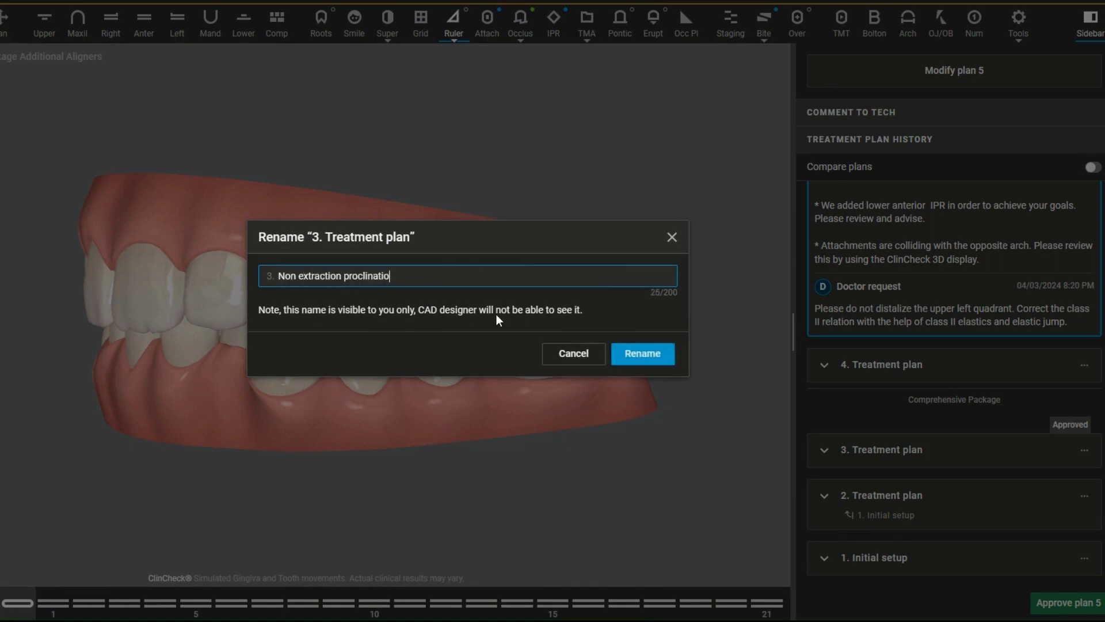
click(636, 346)
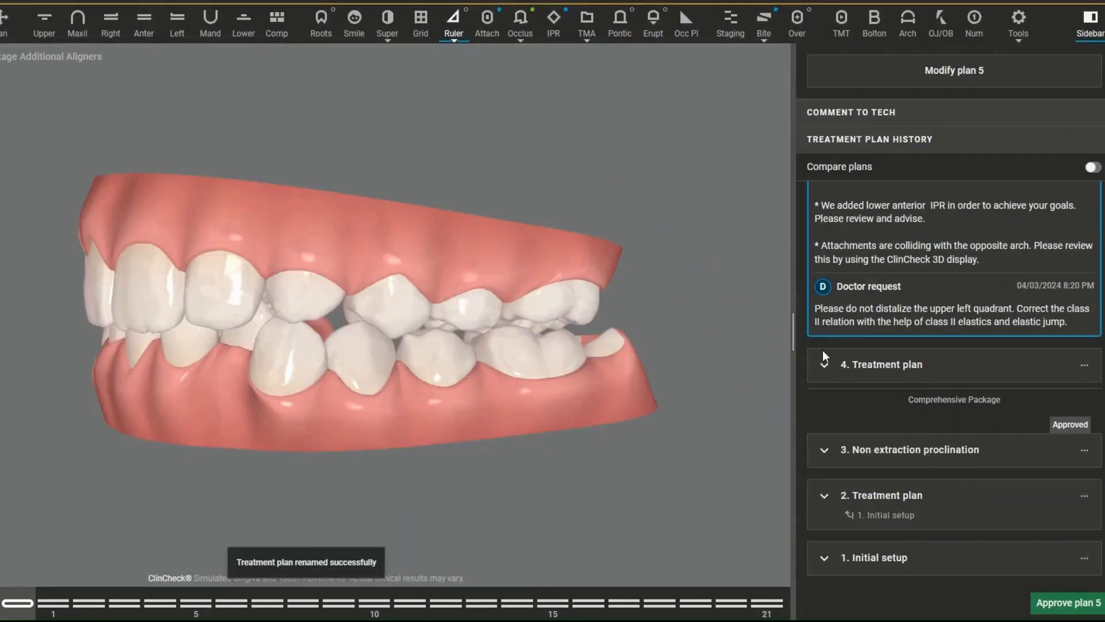
Step: Rename treatment plan 4 as "Non extraction distalization"
click(1084, 365)
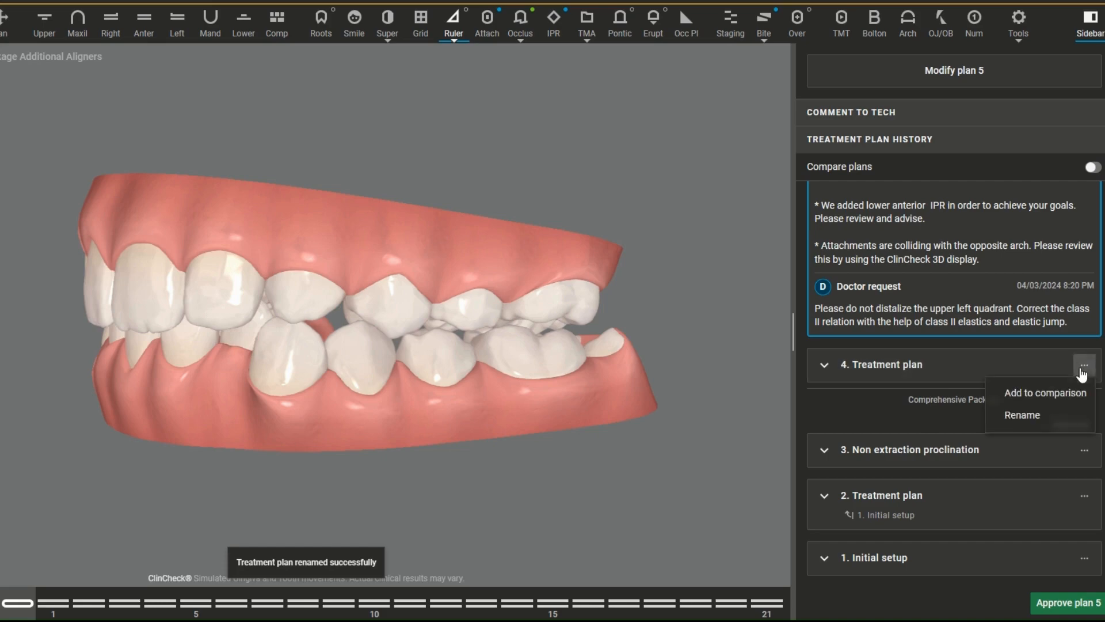
click(1023, 415)
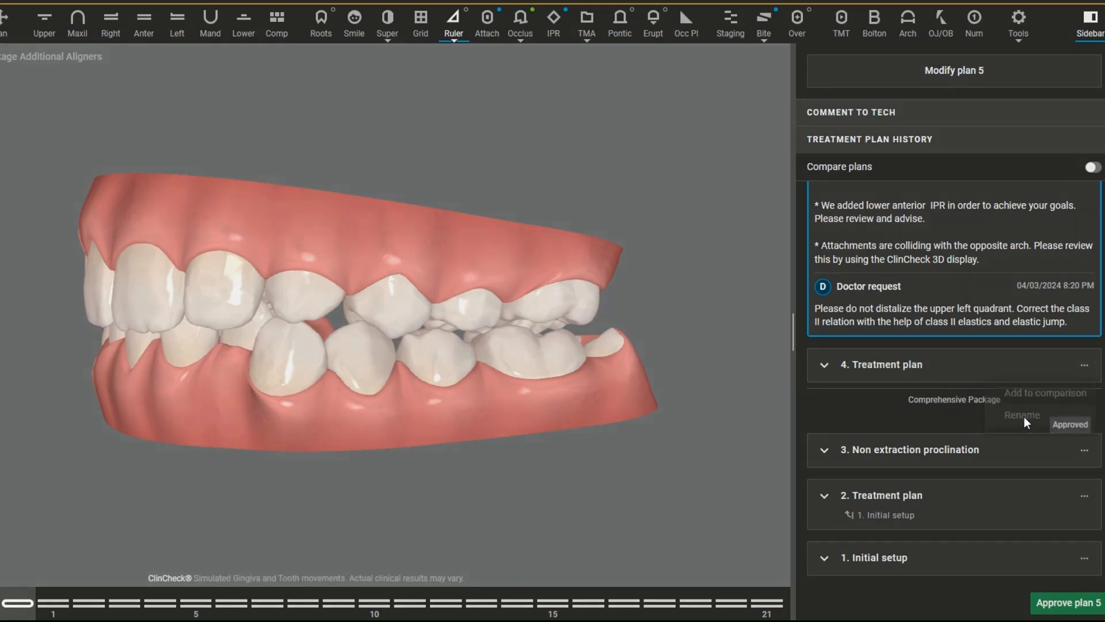
text(Non e)
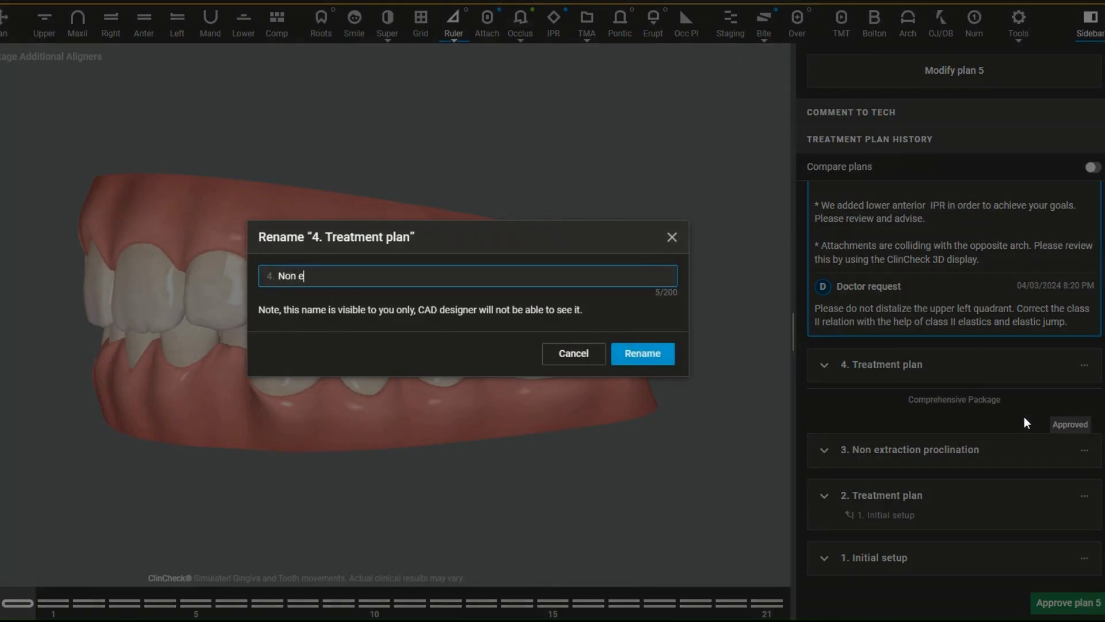
text(xtraction distalization)
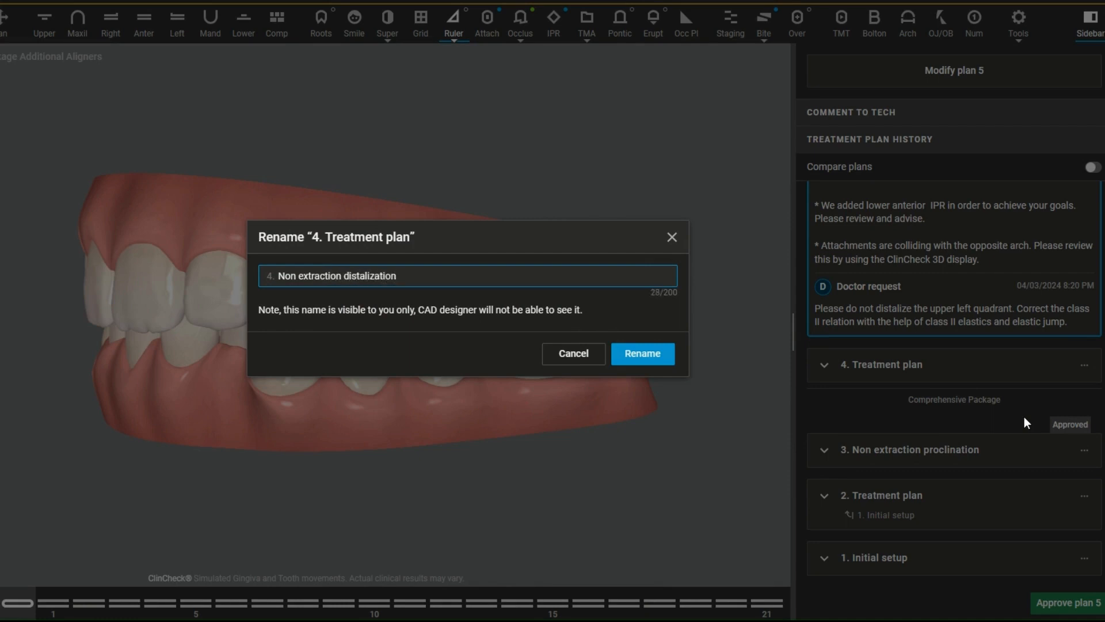
click(673, 358)
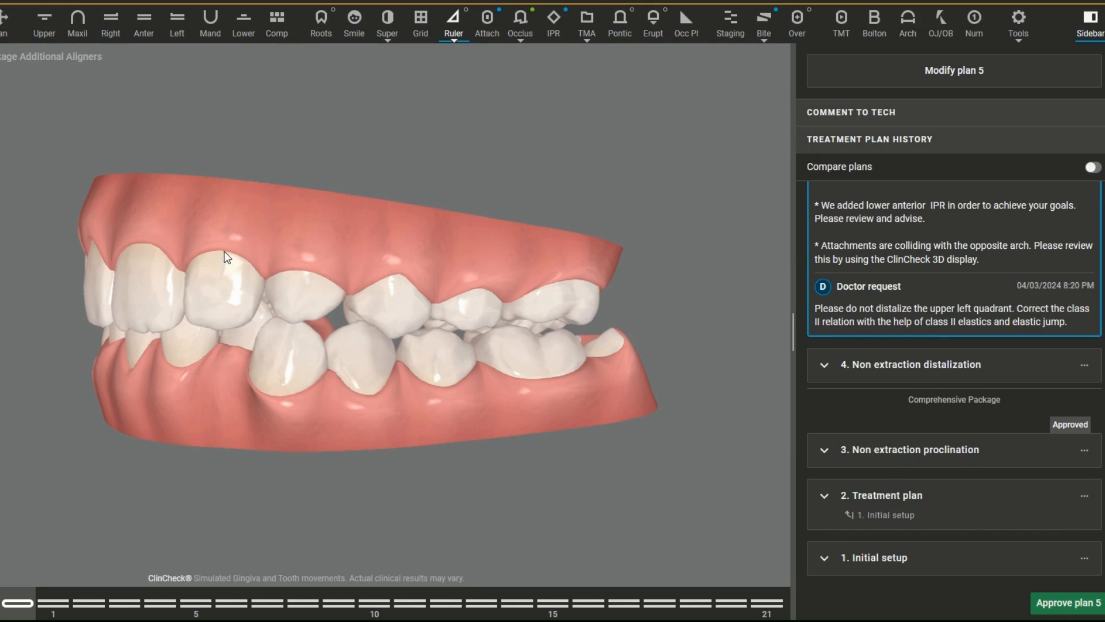
Step: Enter the short test comment "ha" to the technician for plan 5, and clear it again
scroll(1072, 332, up, 5)
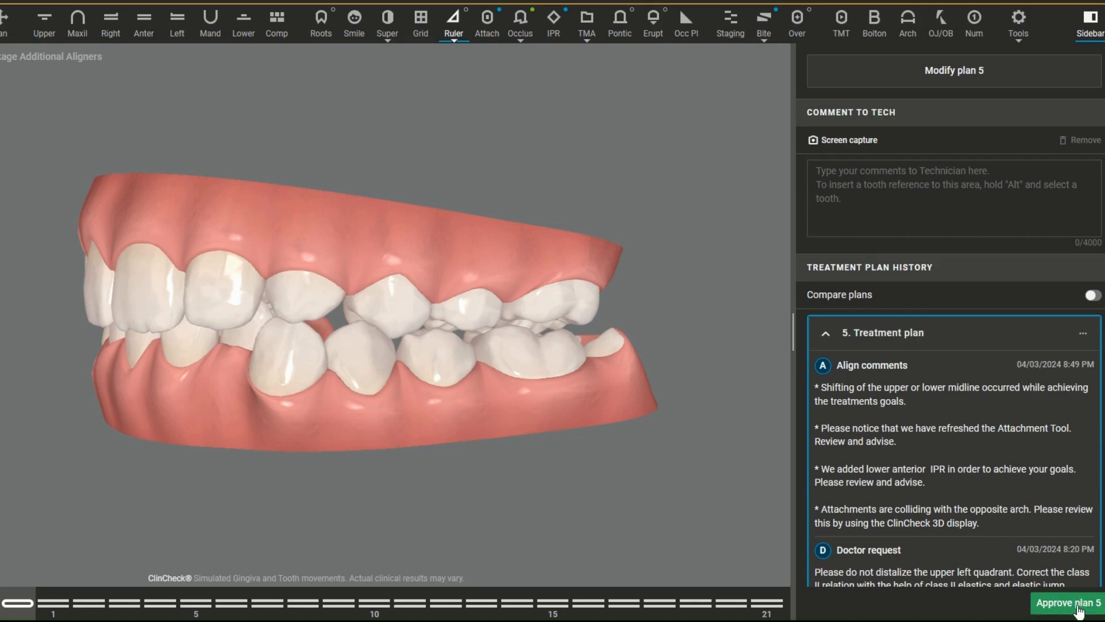
click(865, 189)
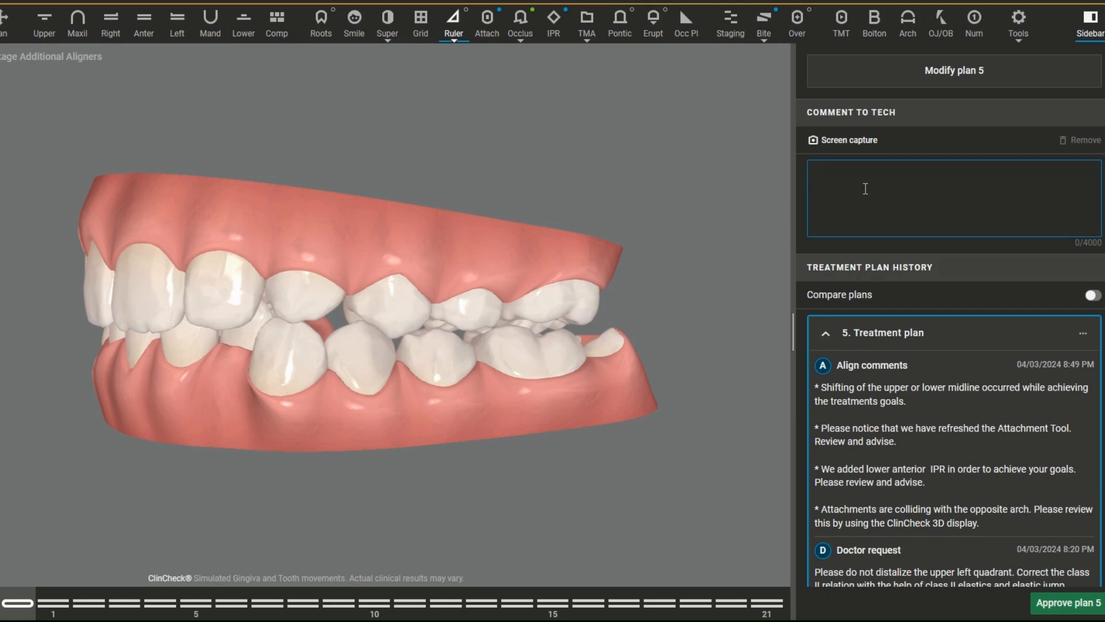
text(ha)
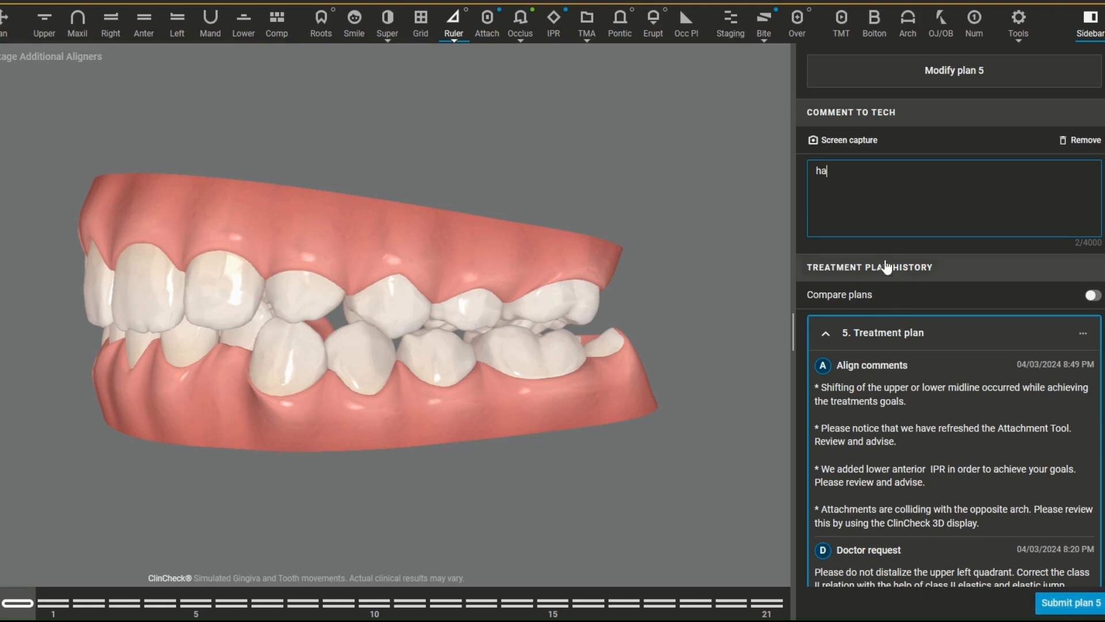
drag(846, 178, 800, 165)
key(BackSpace)
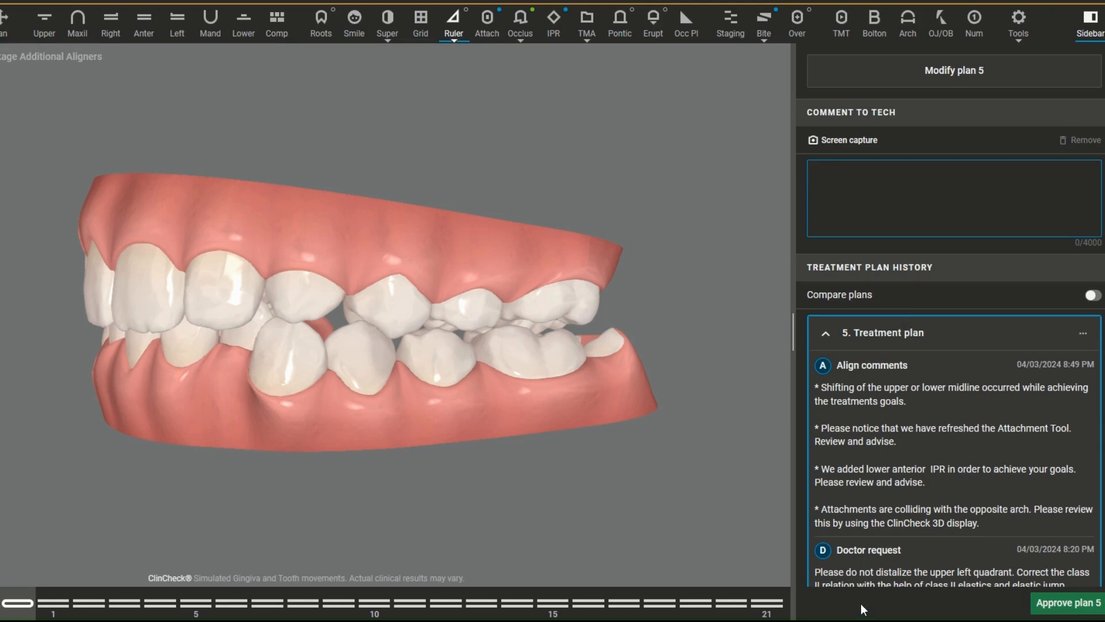